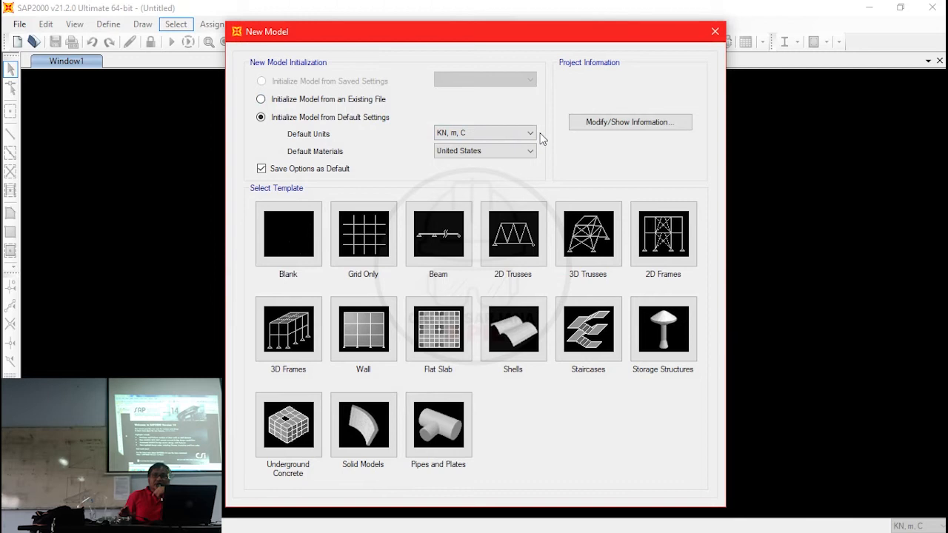
- Turn off saving the options as default and set the new model's default units to KN, m, C
click(322, 170)
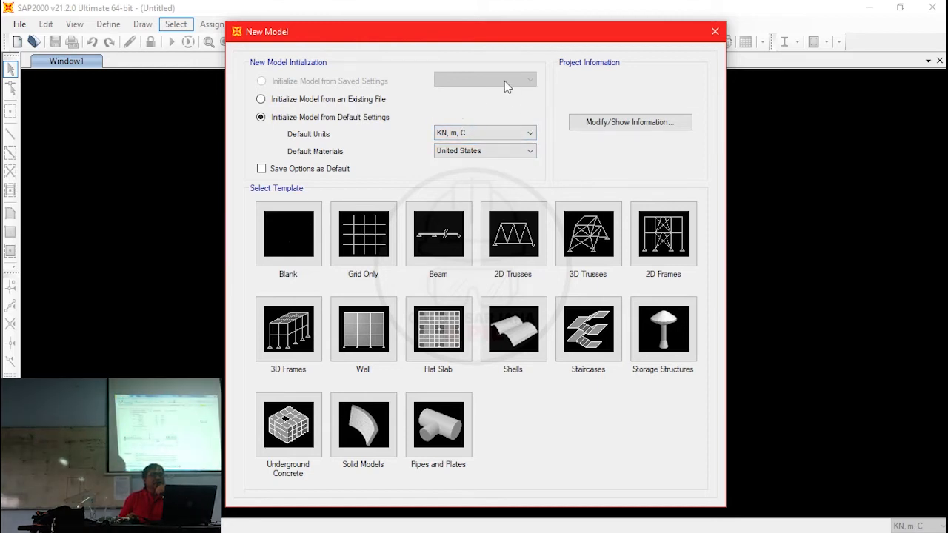
click(474, 133)
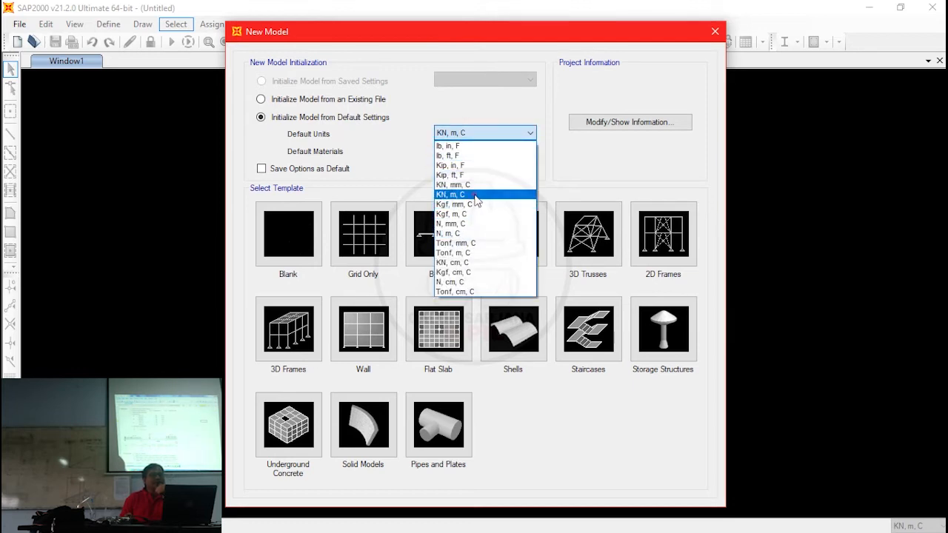
click(474, 196)
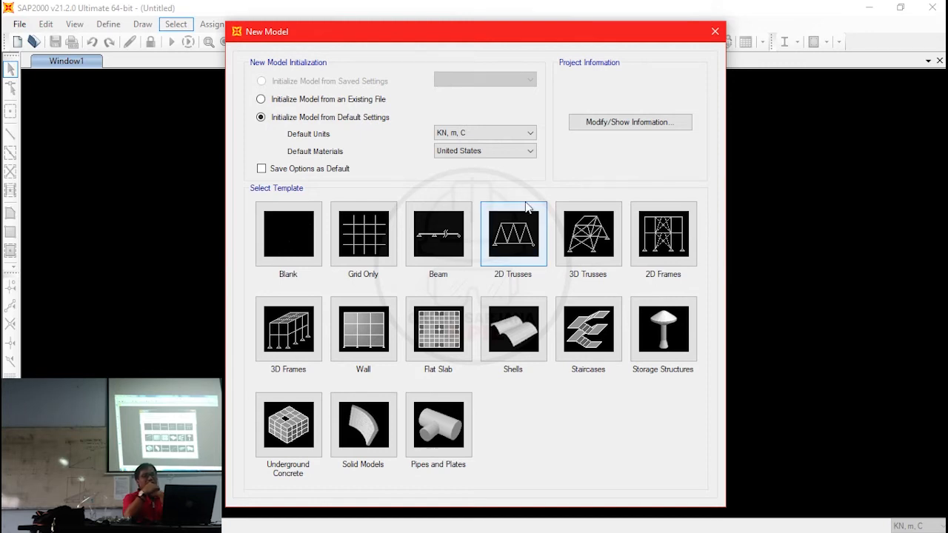
- Create a grid-only Cartesian model with 4 X, 4 Y and 5 Z grid lines, spaced 6, 6 and 3 m
click(363, 234)
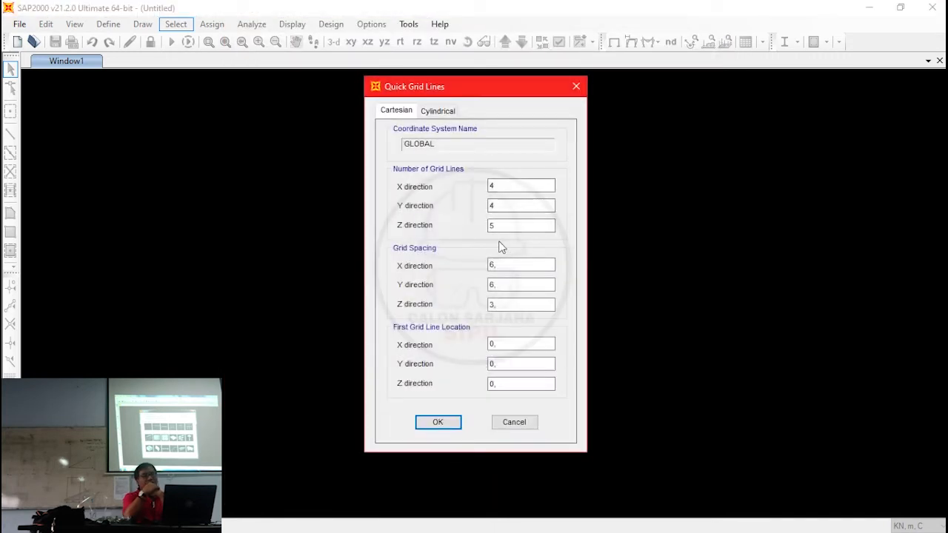
click(440, 109)
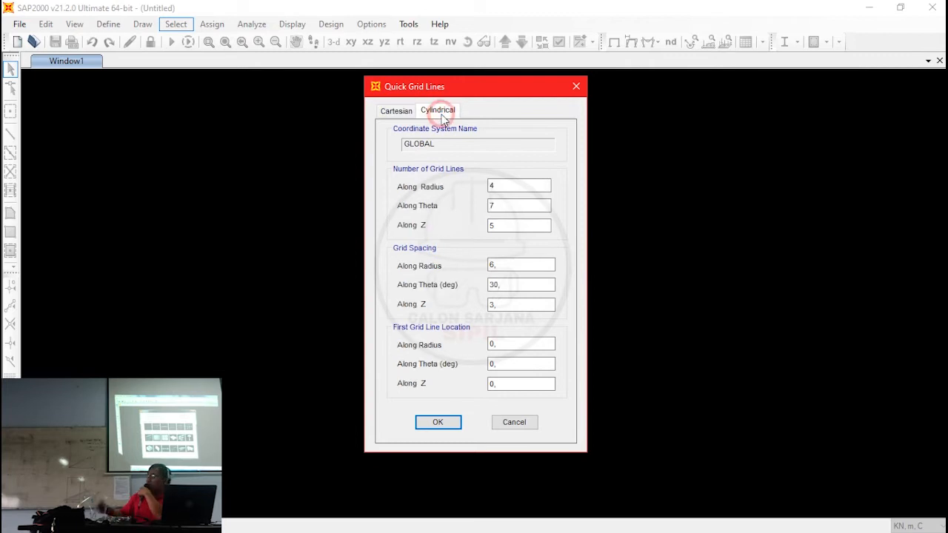
click(397, 110)
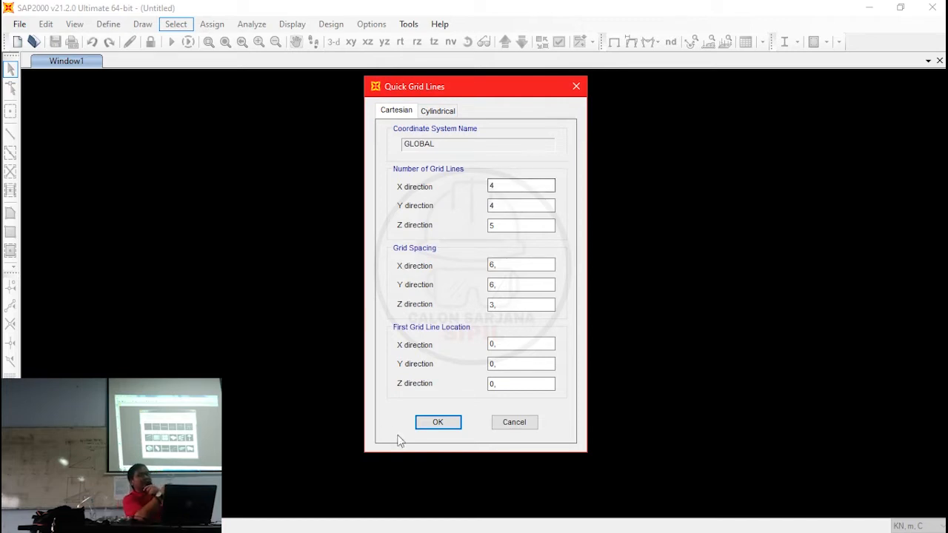
click(436, 423)
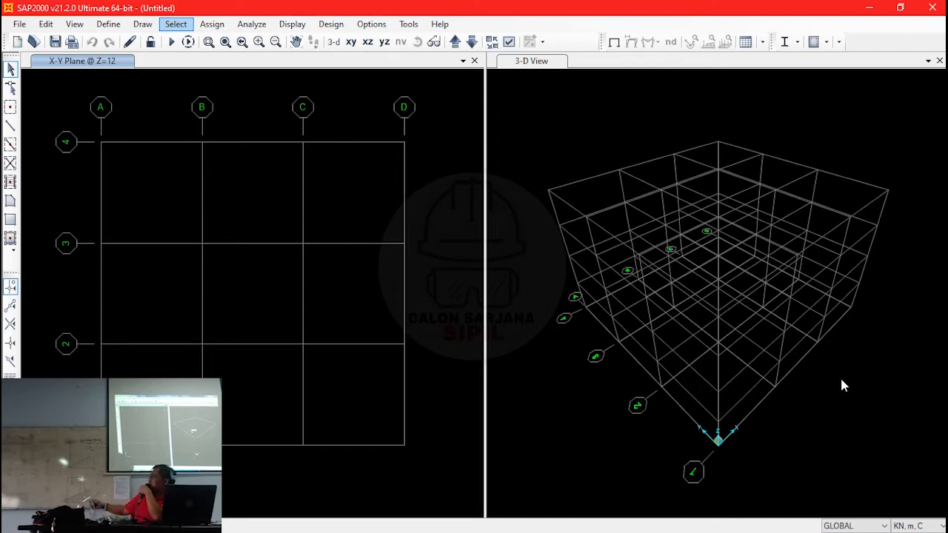
click(883, 525)
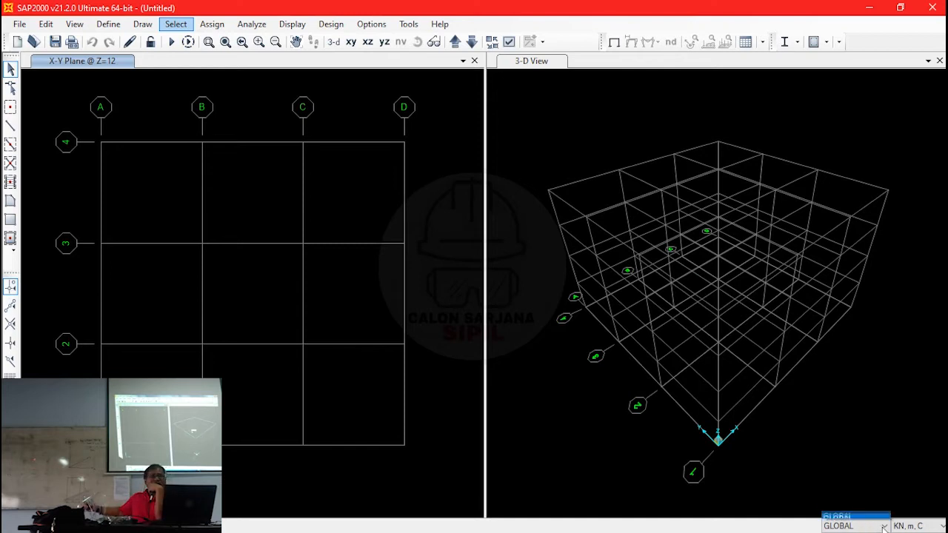
click(883, 528)
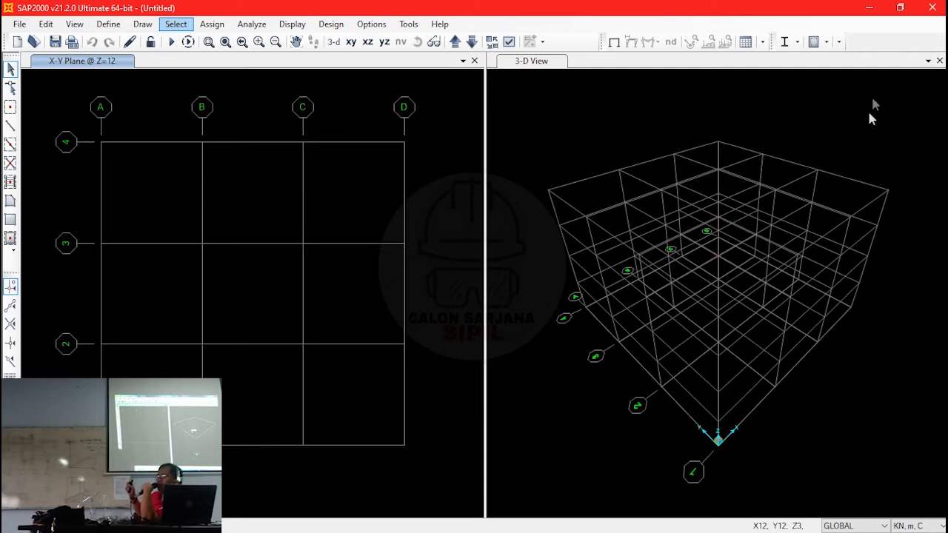
- Close the 3-D view and switch the remaining plan view to the X-Z plane
click(938, 61)
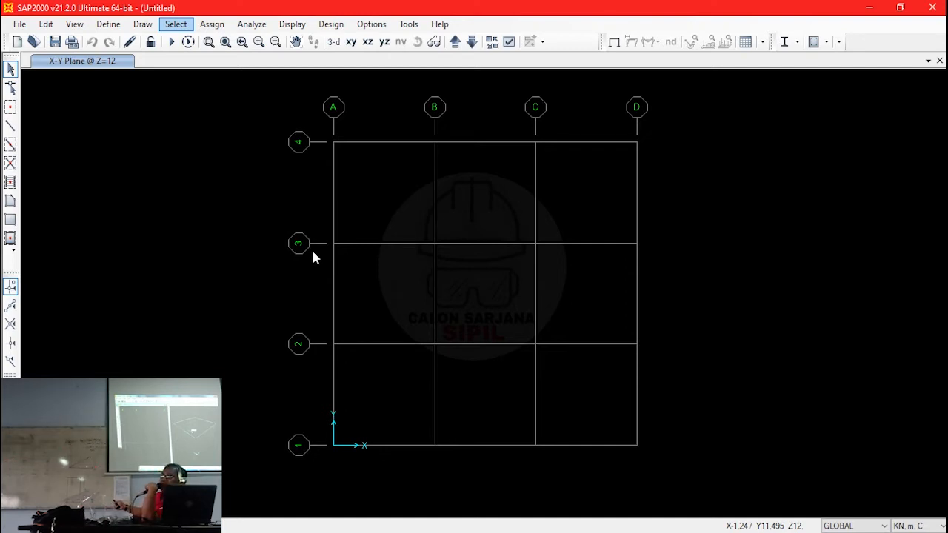
click(367, 41)
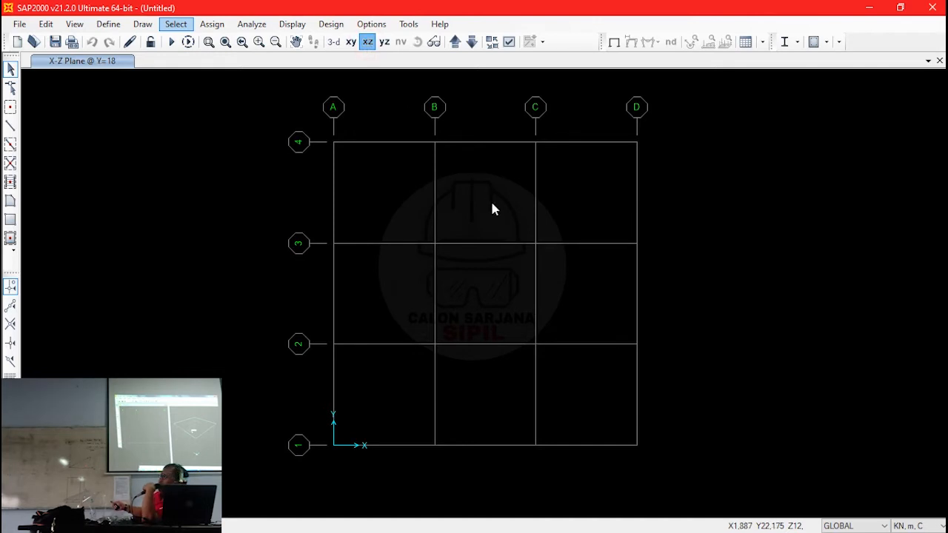
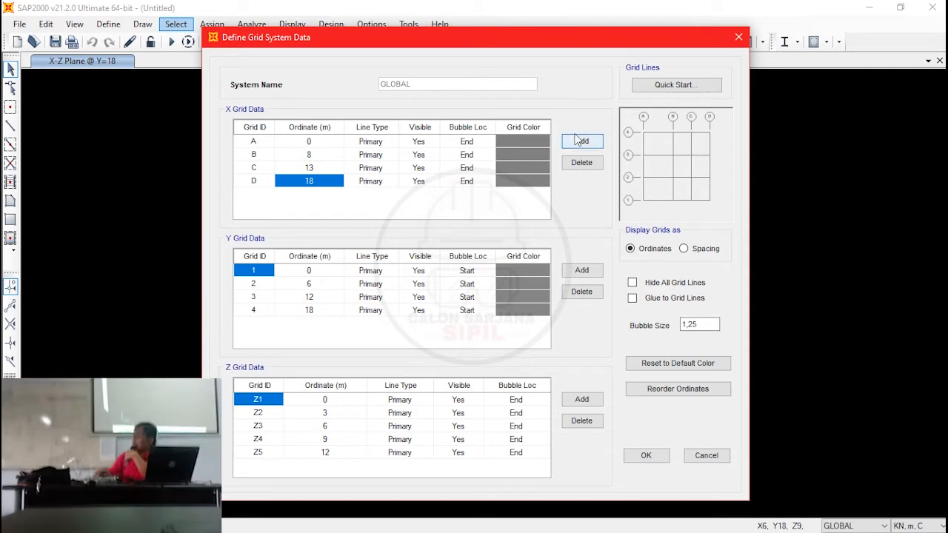
- Add two X grid lines, E at 23 m and F at 29 m, keeping the grids displayed as ordinates
click(580, 139)
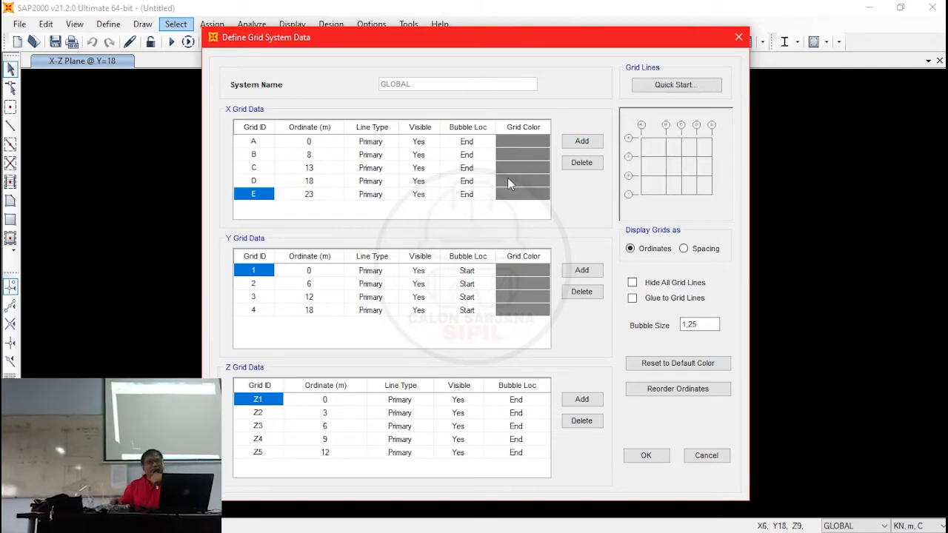
click(581, 141)
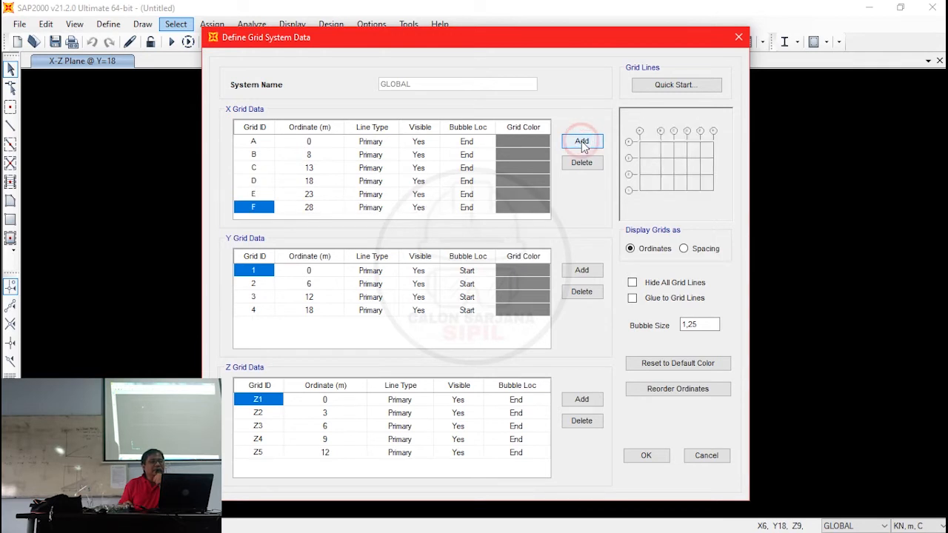
click(320, 211)
text(29)
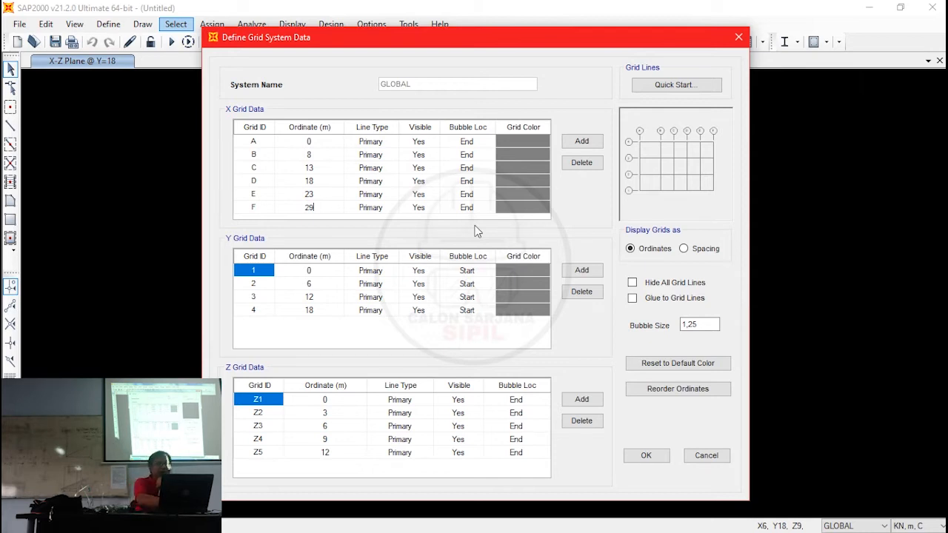
click(691, 248)
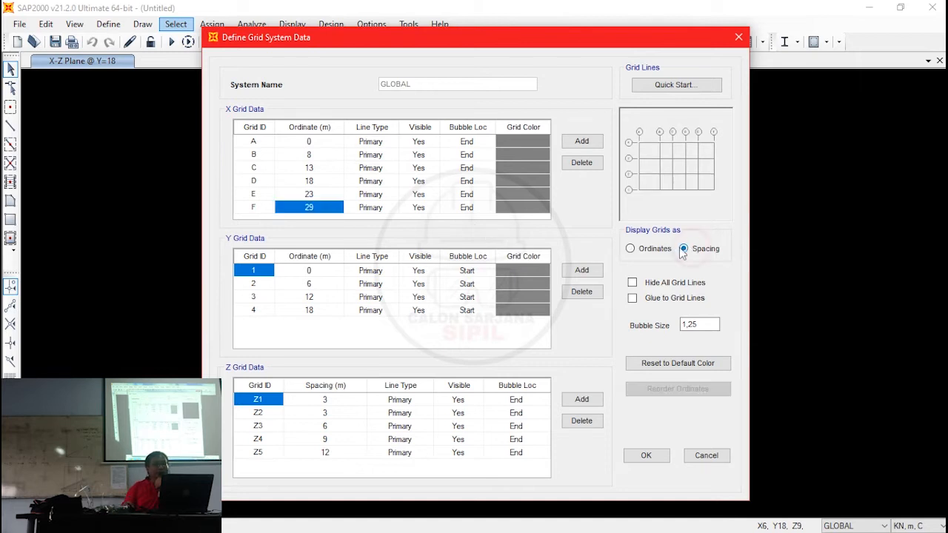
click(652, 251)
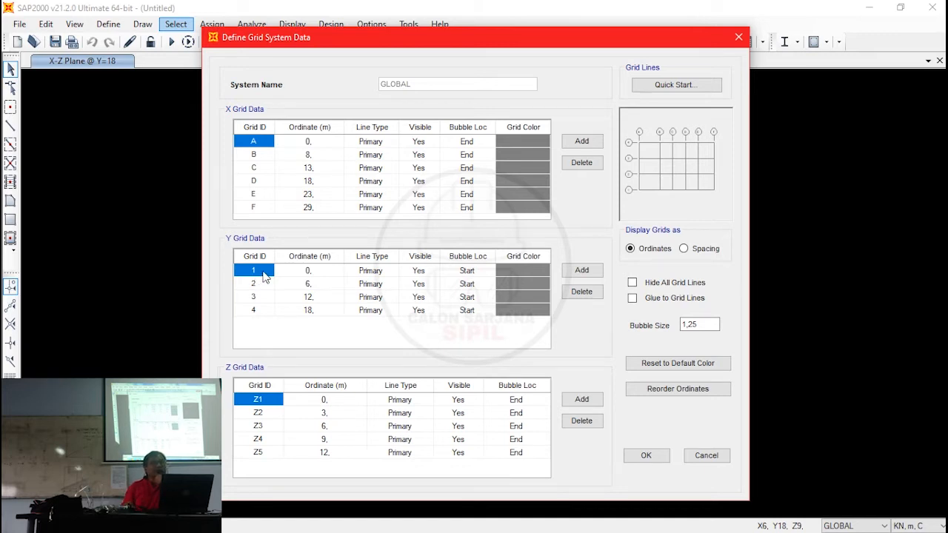
- Delete all existing Y and Z grid lines from the grid system
drag(255, 277, 511, 310)
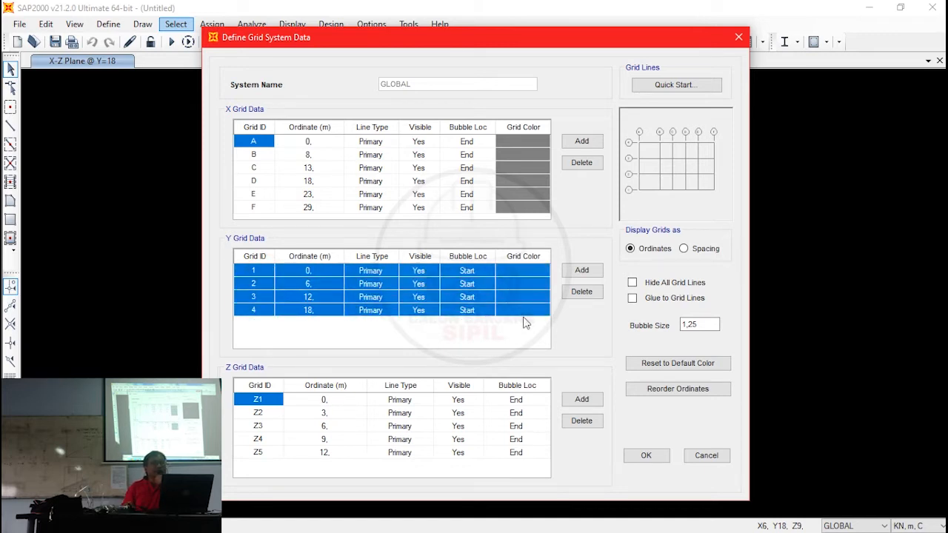
click(582, 291)
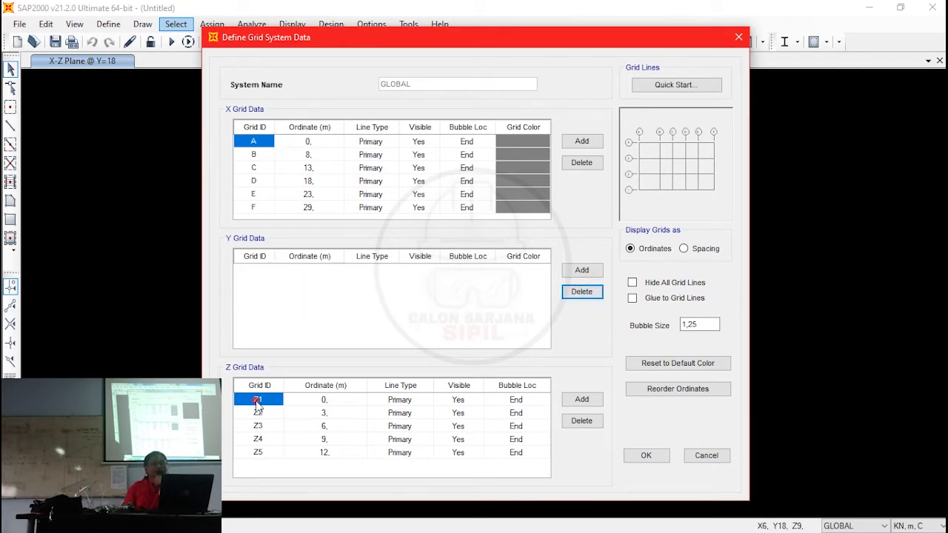
drag(259, 400, 528, 455)
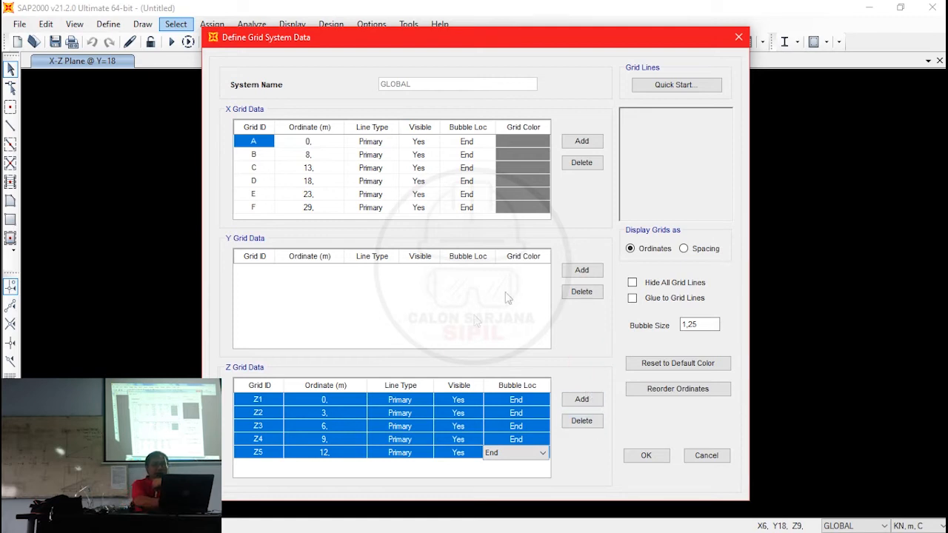
click(582, 420)
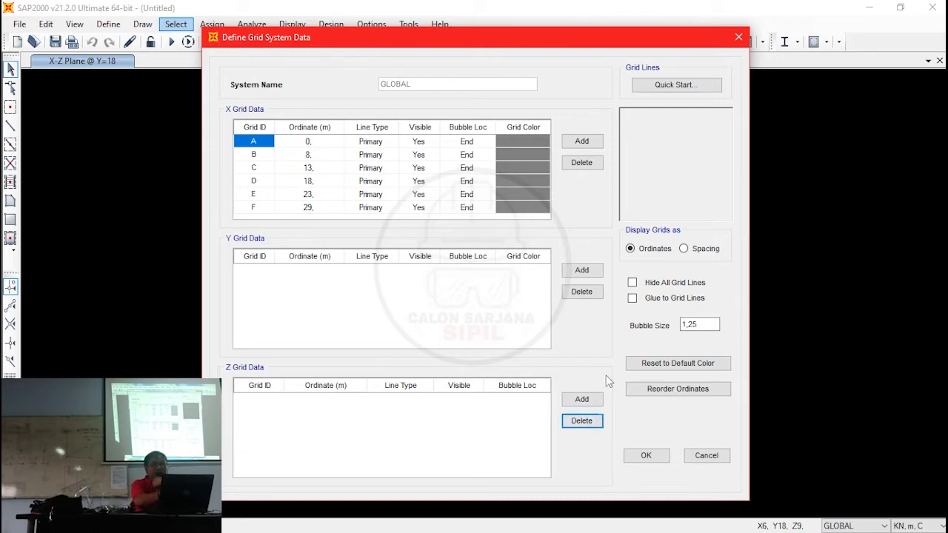
- Add a single Y grid line and a single Z grid line at ordinate 0 and apply the grid system
click(686, 250)
click(599, 325)
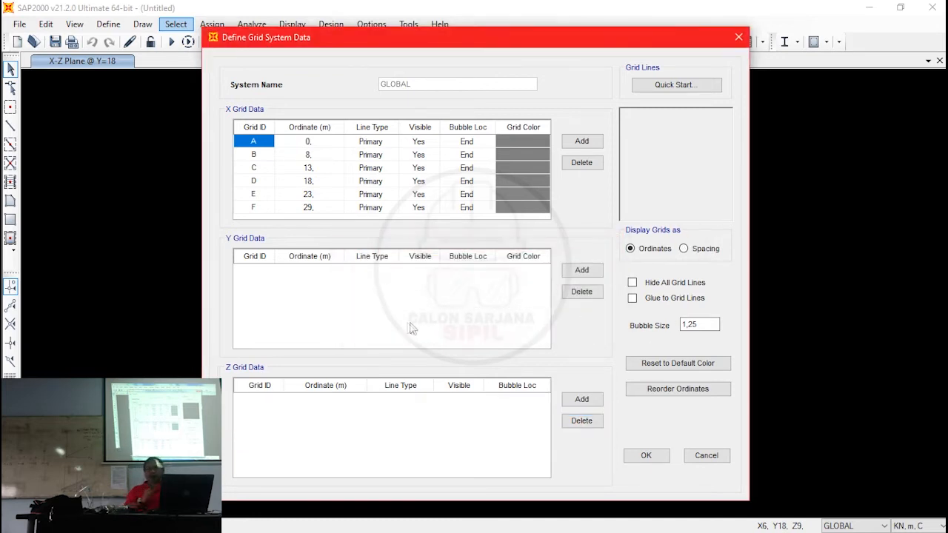
click(582, 270)
click(581, 399)
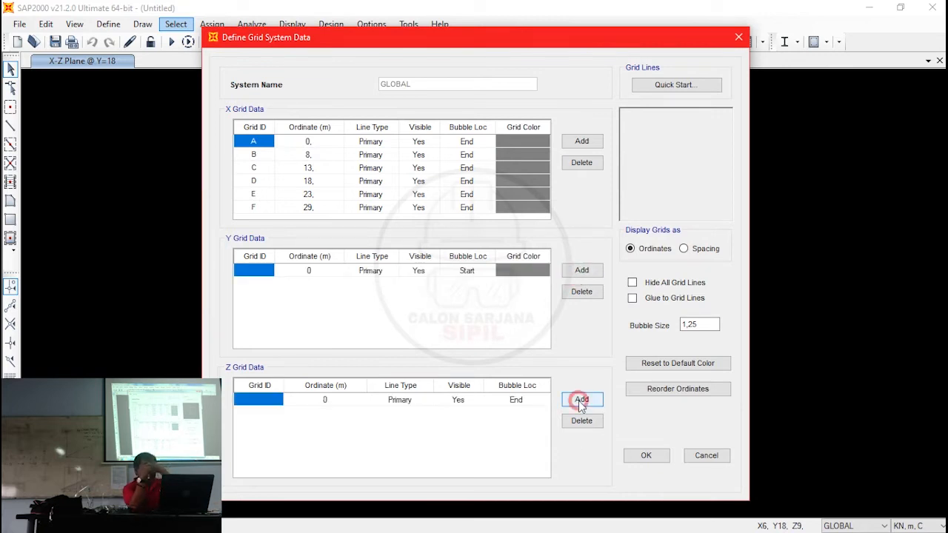
click(687, 249)
click(670, 250)
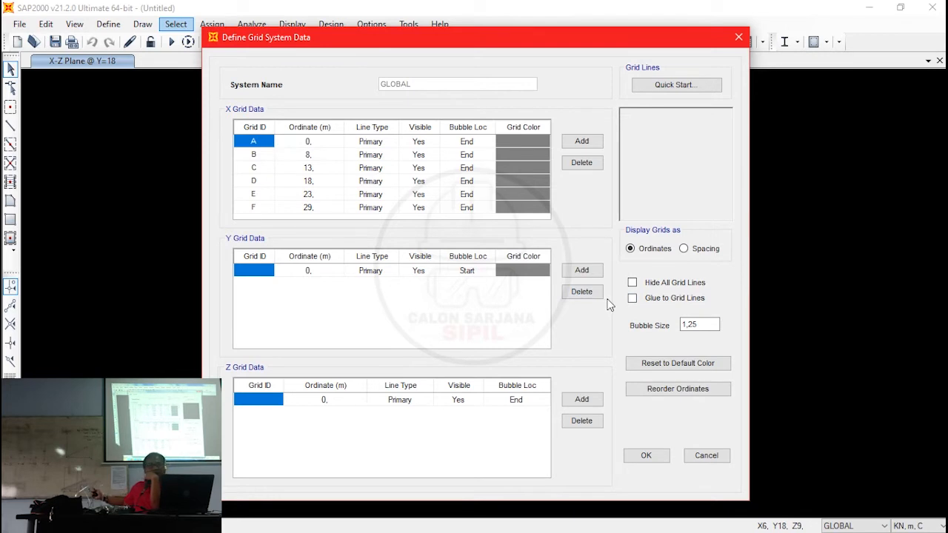
click(641, 456)
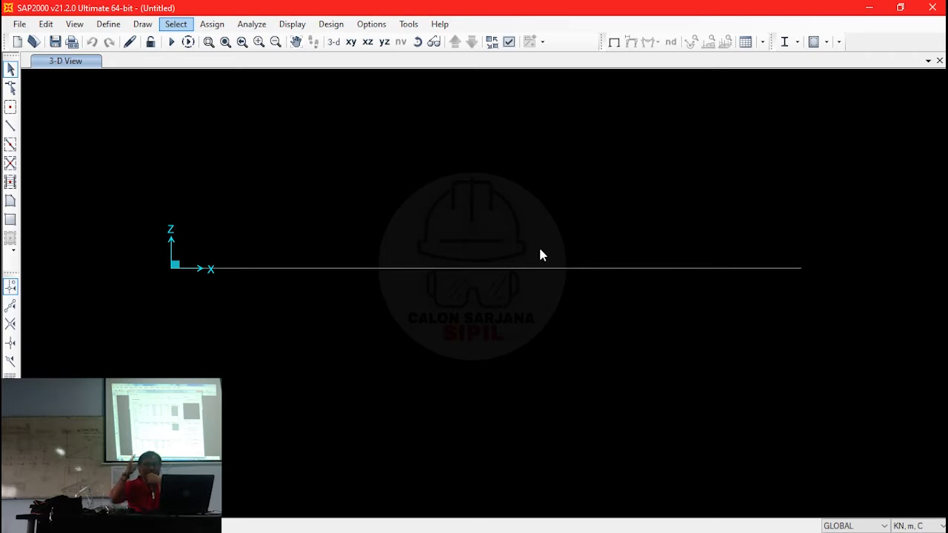
click(77, 24)
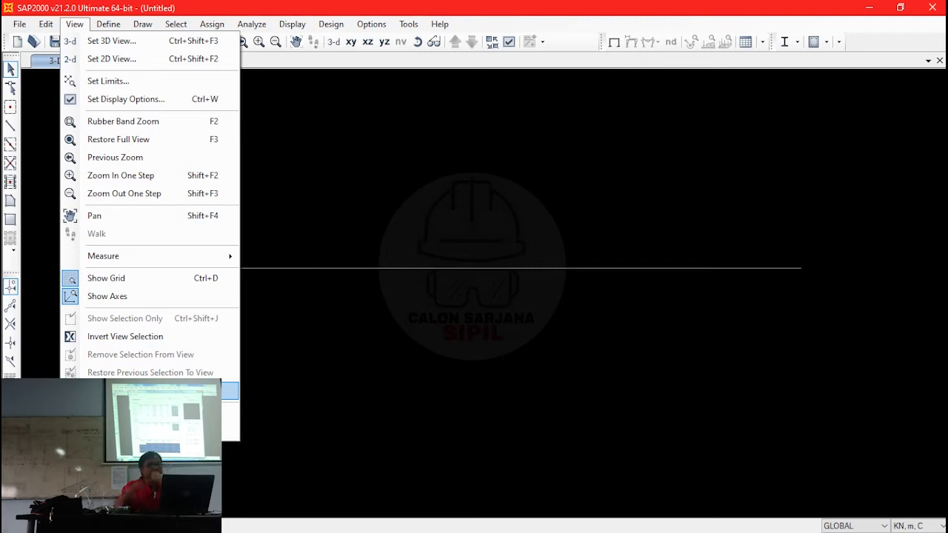
click(236, 390)
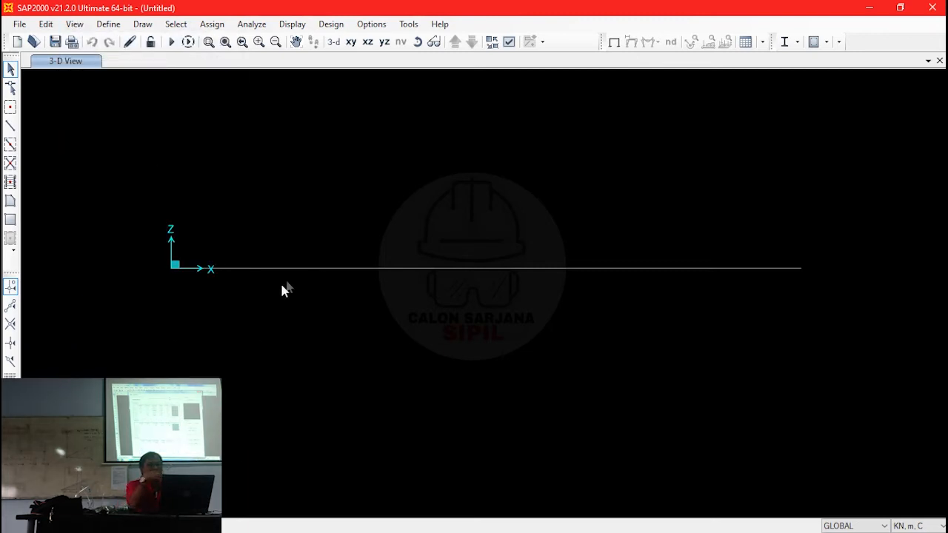
click(109, 25)
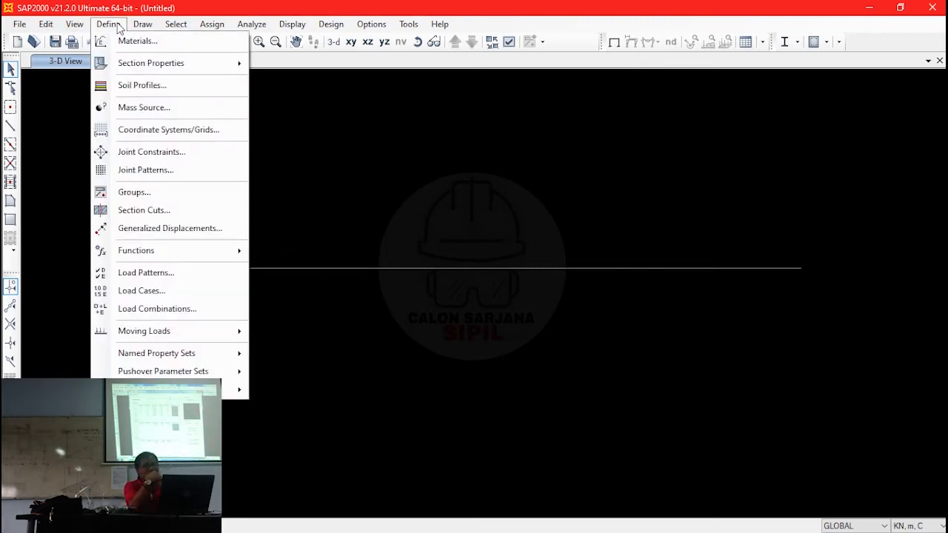
click(343, 117)
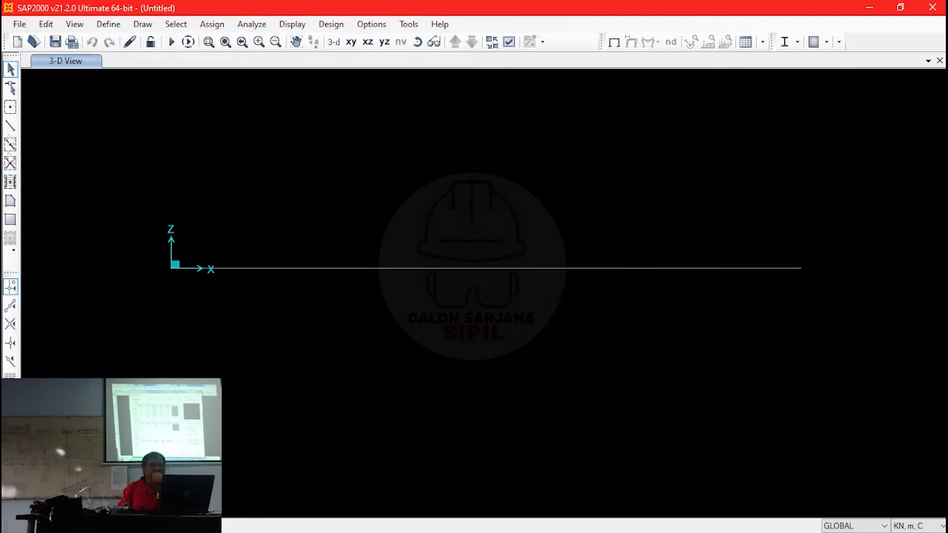
- Draw five connected straight frame members along the X axis through the grid points at X = 0, 8, 13, 18, 23 and 29 m
click(10, 127)
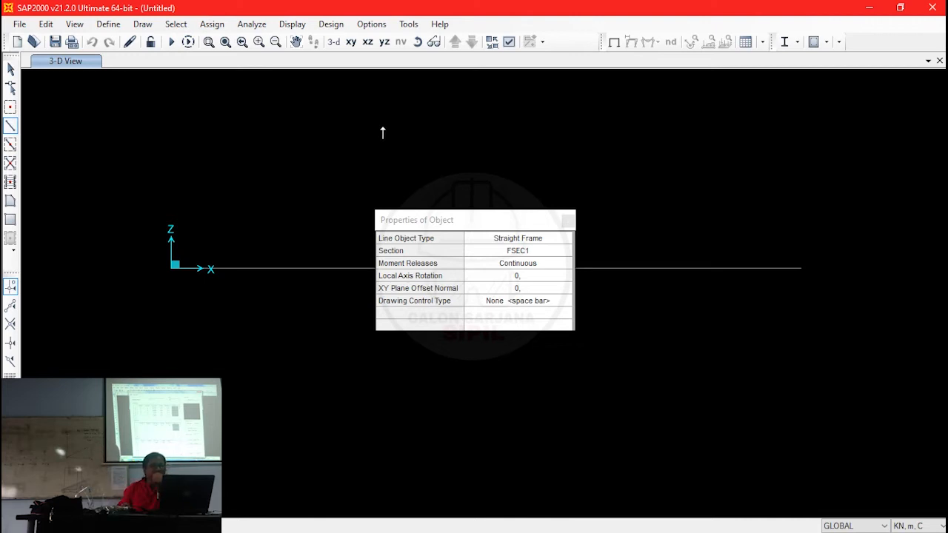
click(567, 221)
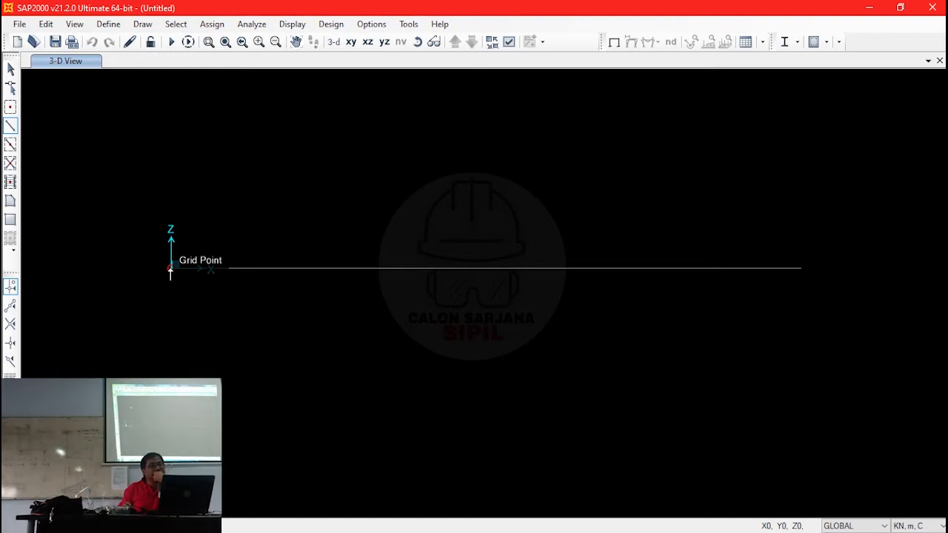
click(170, 269)
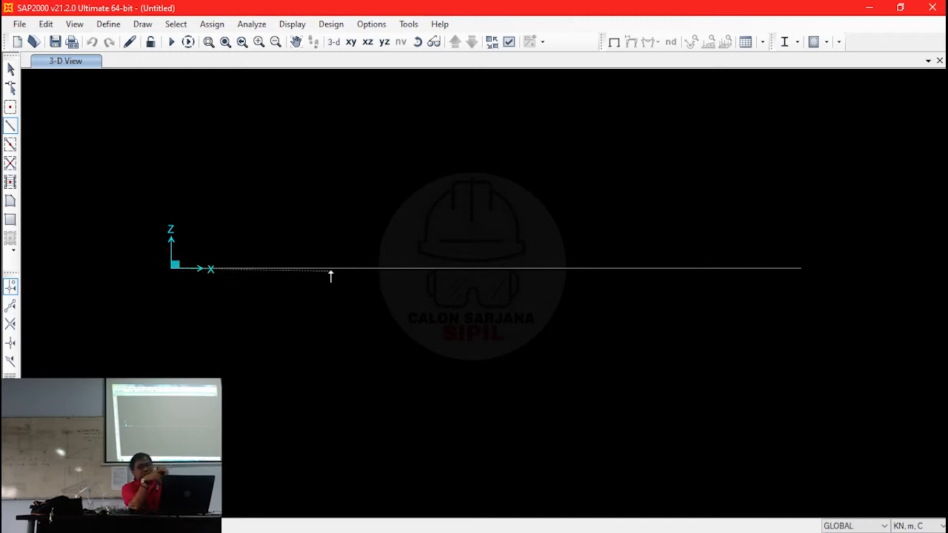
click(351, 268)
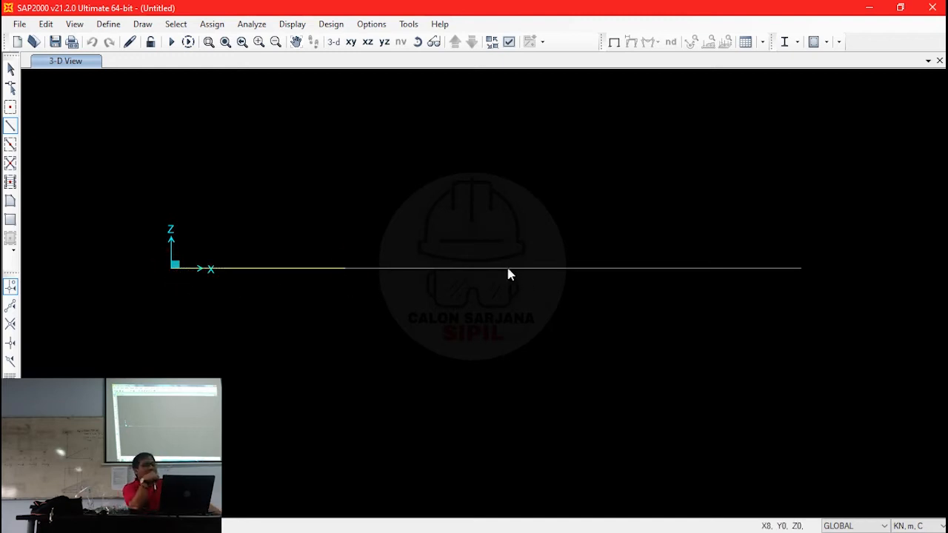
click(452, 269)
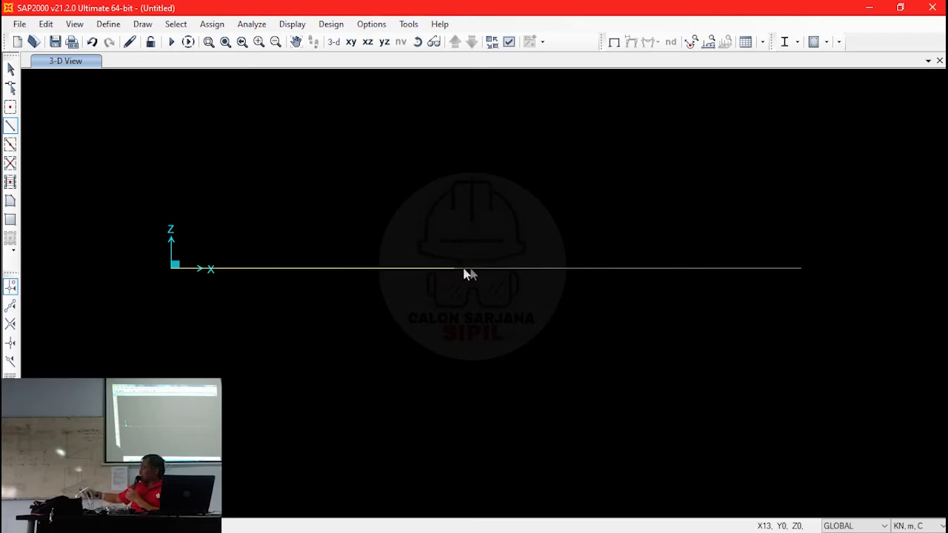
click(564, 269)
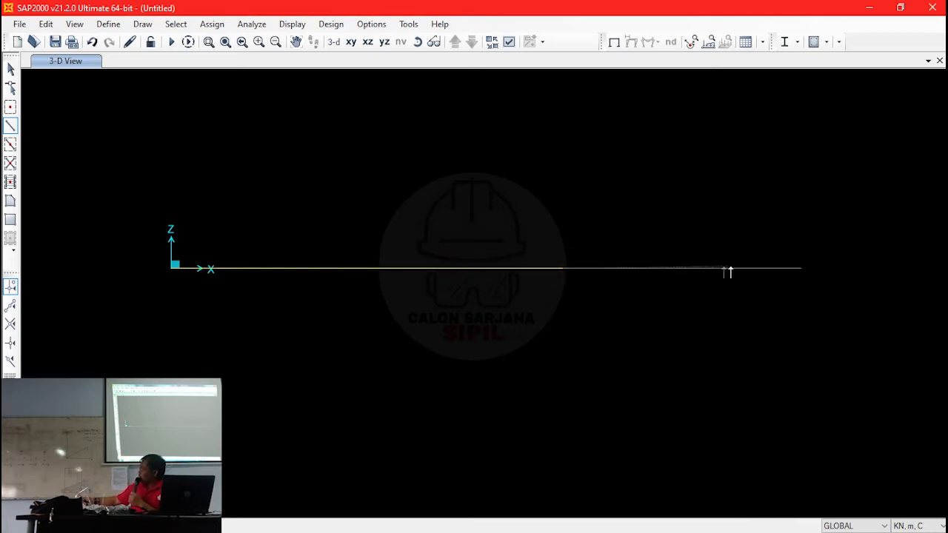
click(665, 269)
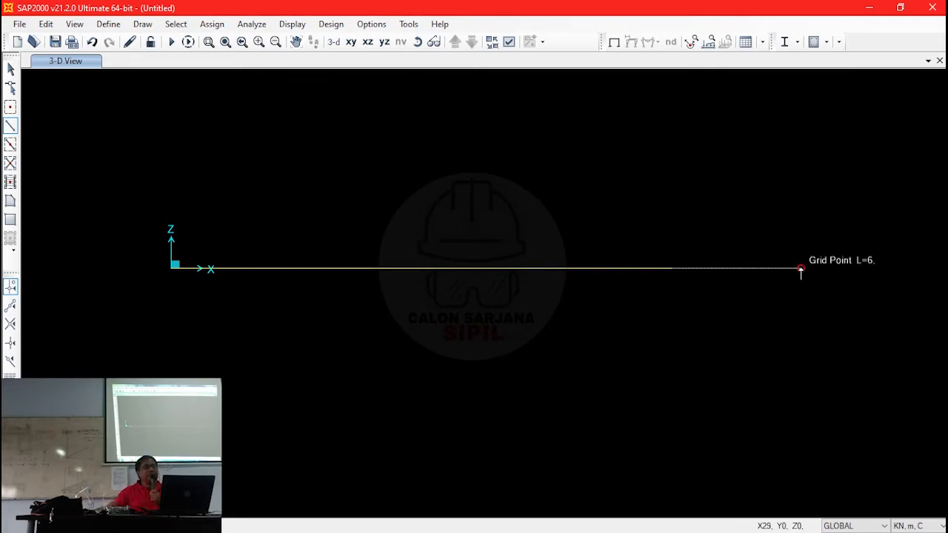
double_click(801, 268)
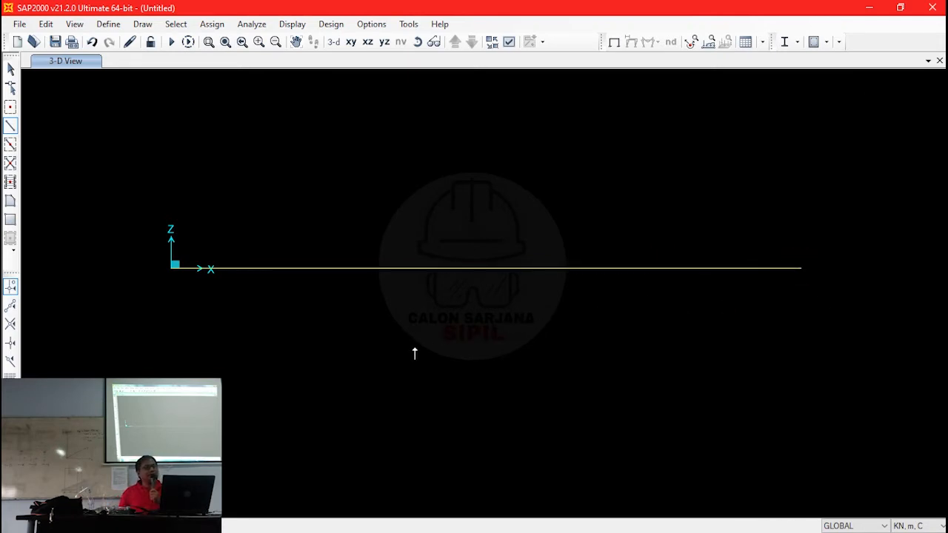
key(Escape)
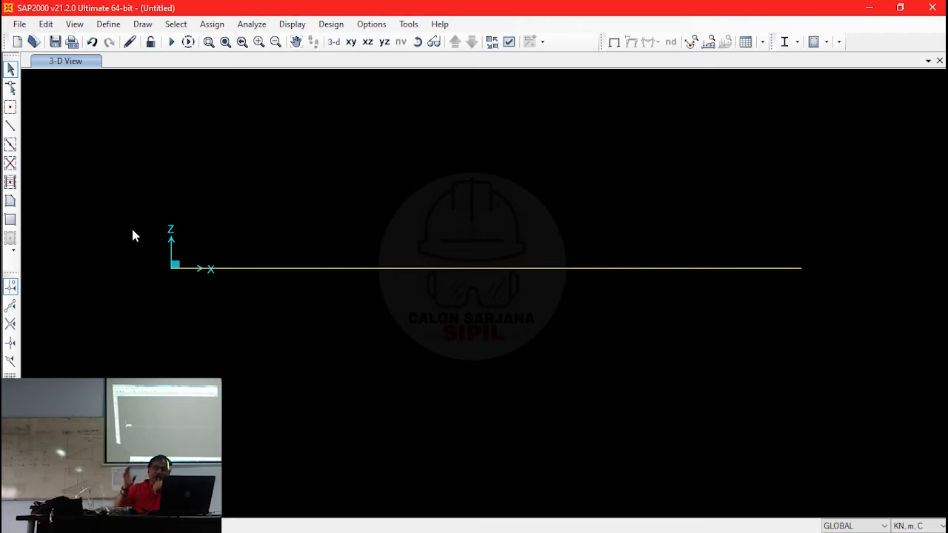
- Make the joints visible by turning off the Invisible display option for joints
click(509, 43)
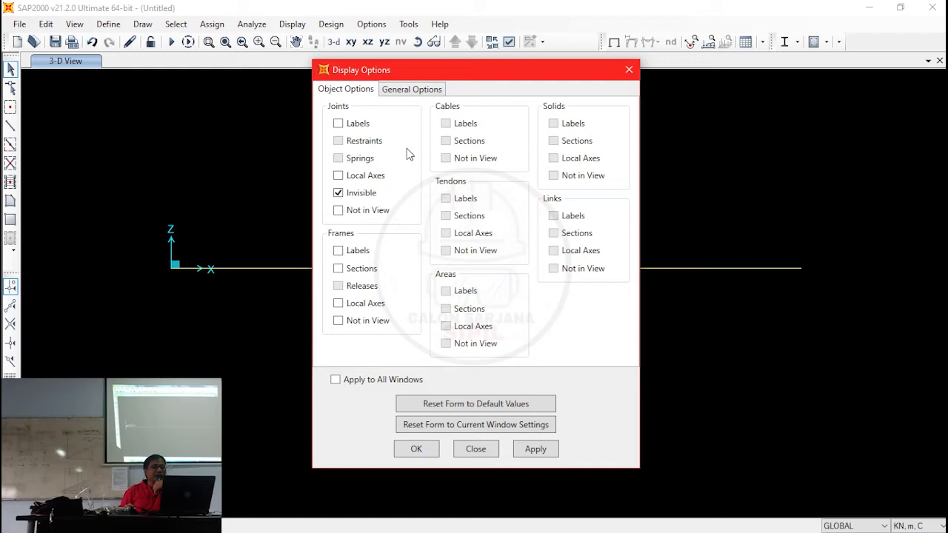
click(370, 193)
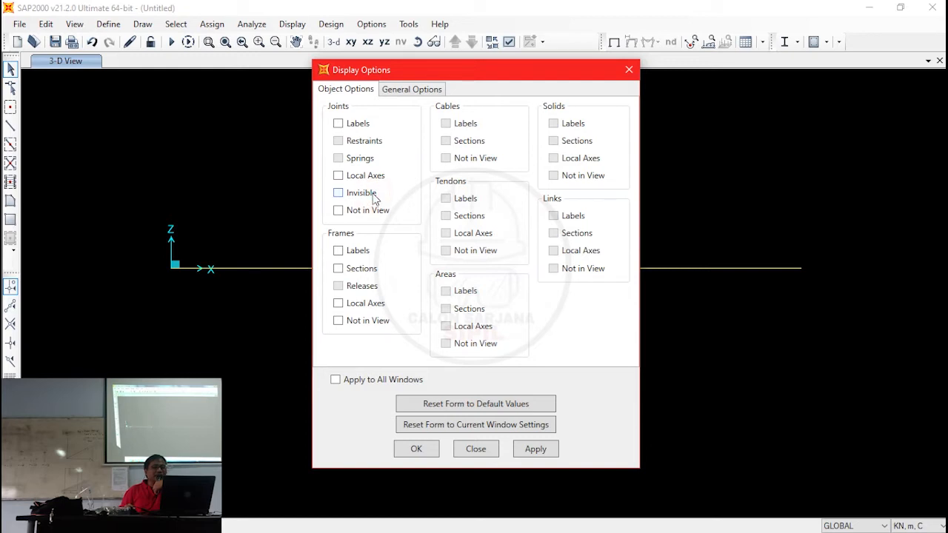
click(407, 452)
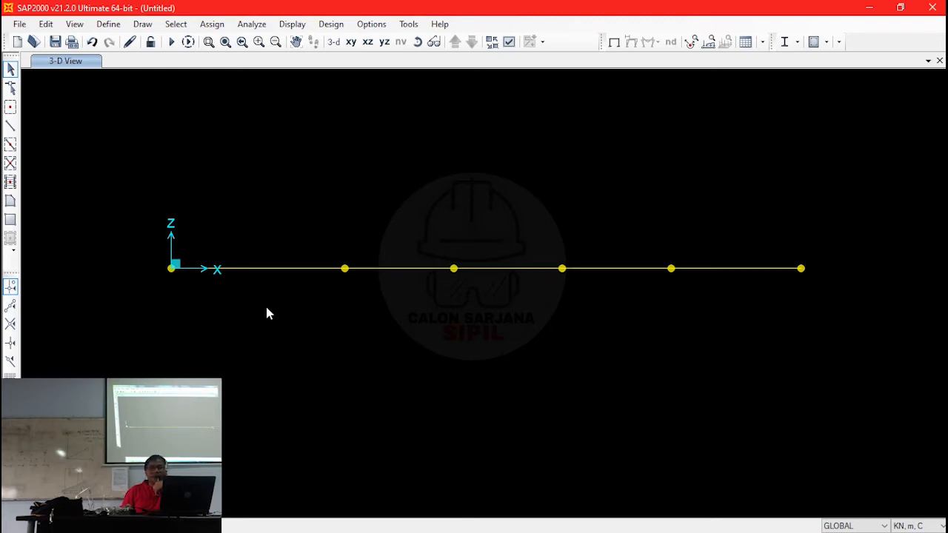
click(543, 42)
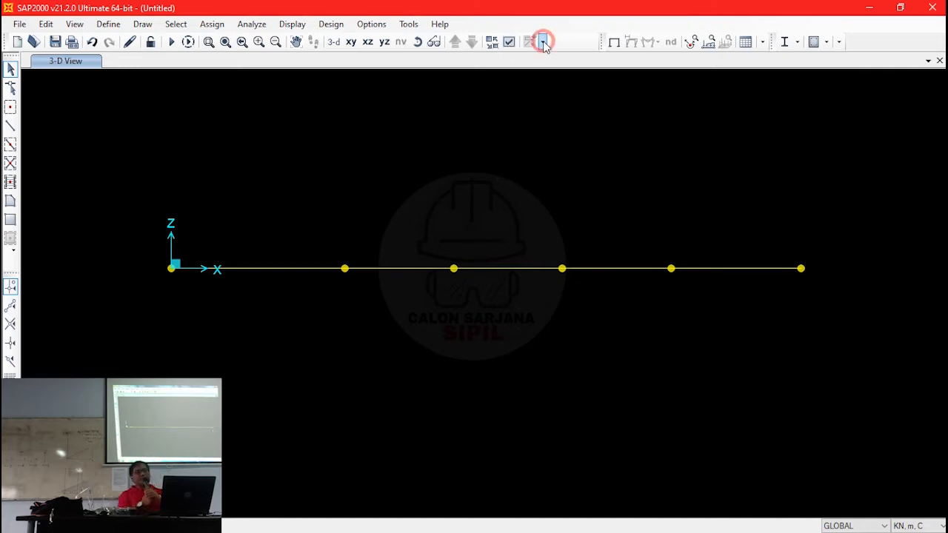
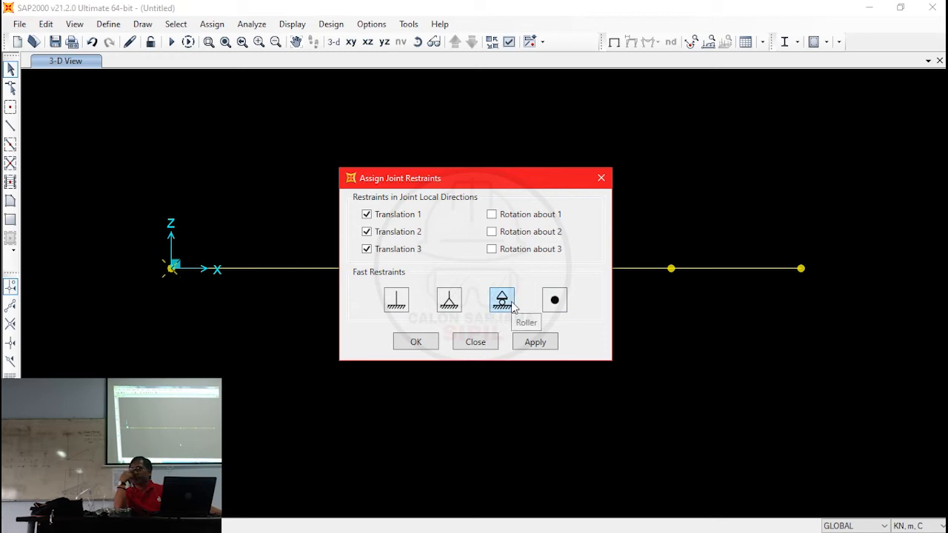
- Assign a fixed support to the joint at X = 0 and a pinned support to the joint at X = 18 m
click(403, 308)
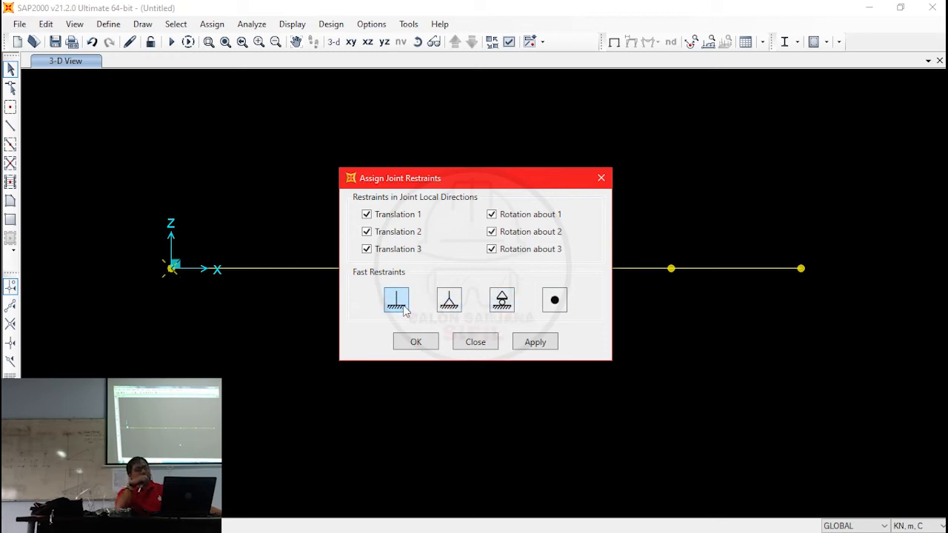
click(417, 343)
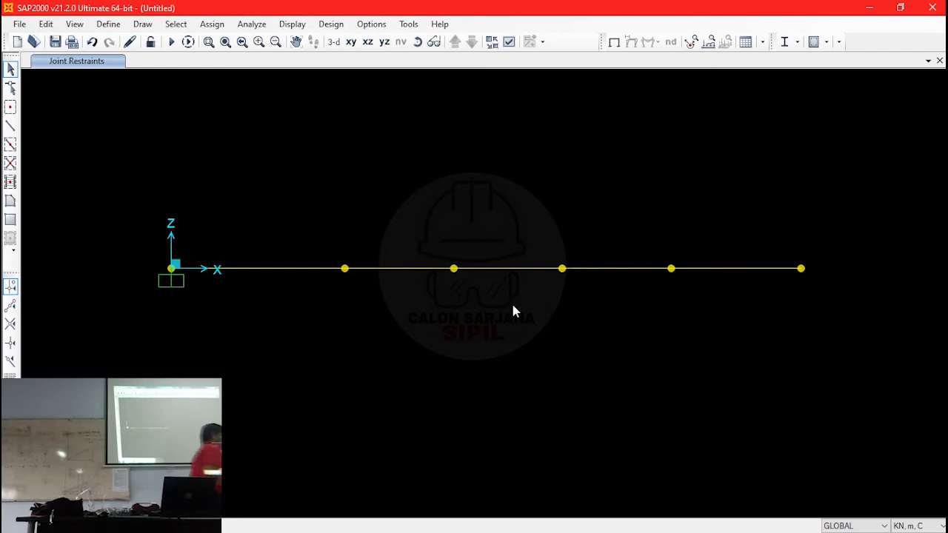
drag(537, 215, 598, 349)
click(212, 24)
mouse_move(222, 38)
click(440, 40)
click(448, 299)
click(415, 341)
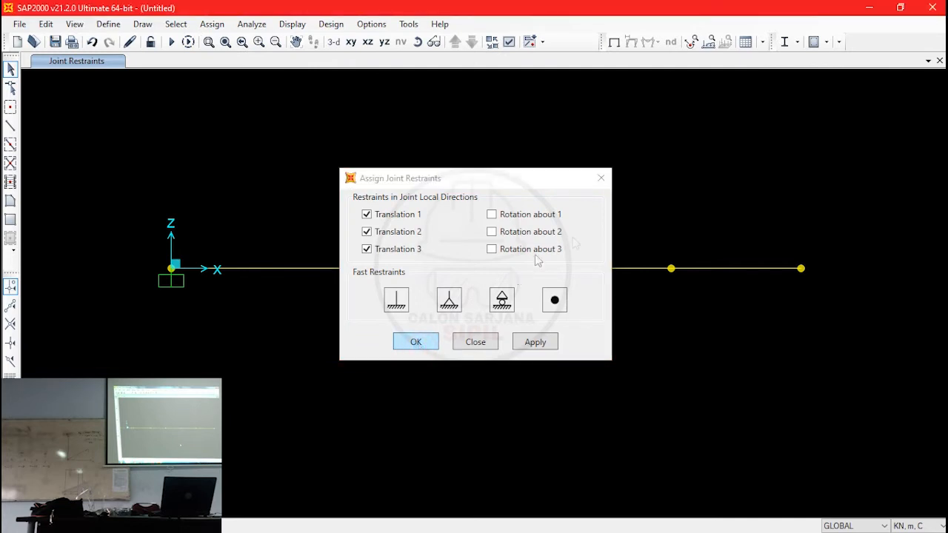
- Assign a roller support to the selected end joint at X = 29 m
click(212, 24)
mouse_move(222, 38)
click(437, 40)
click(502, 300)
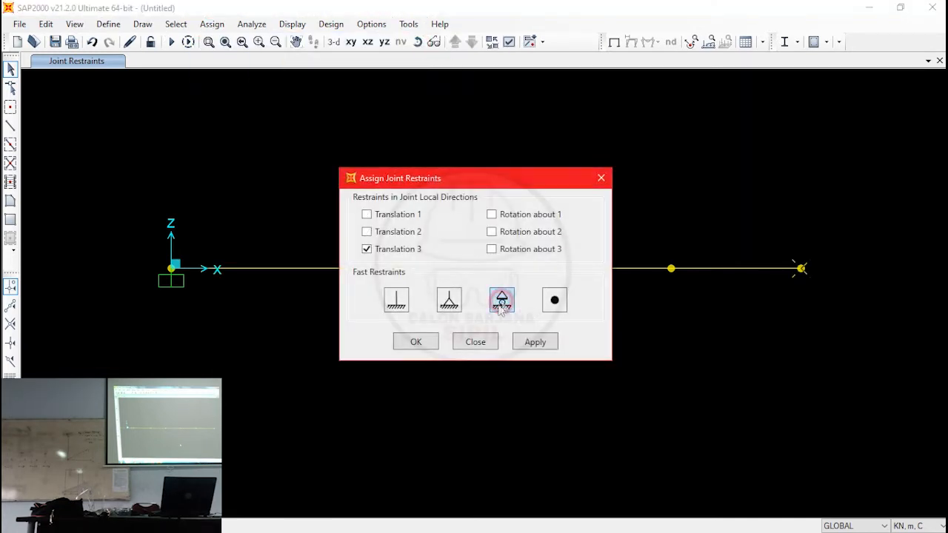
click(409, 341)
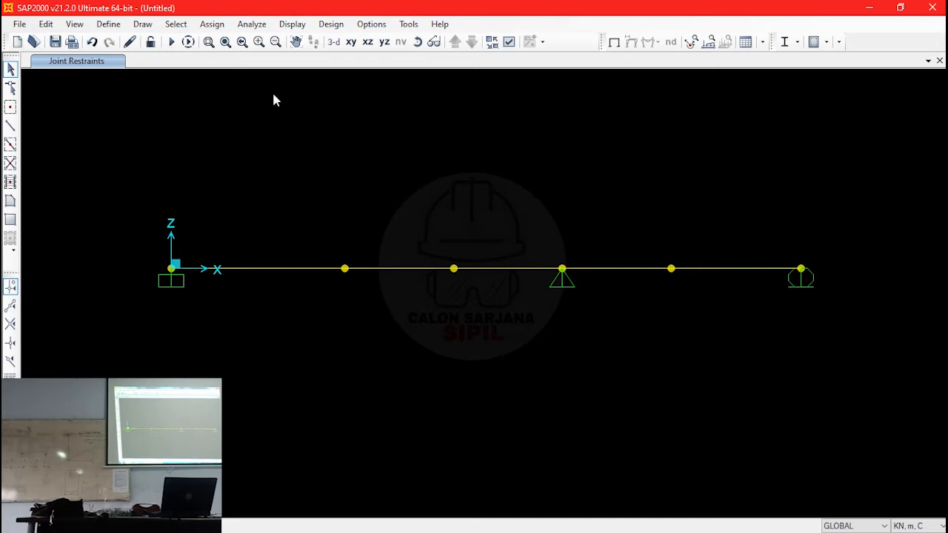
- Open the material definitions and examine the properties of the A992Fy50 steel and 4000Psi concrete materials
click(113, 25)
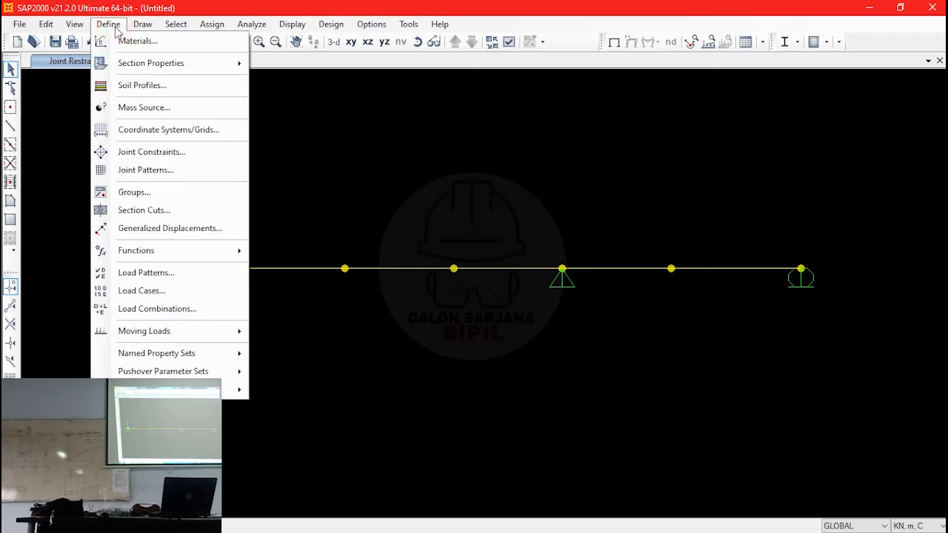
click(137, 40)
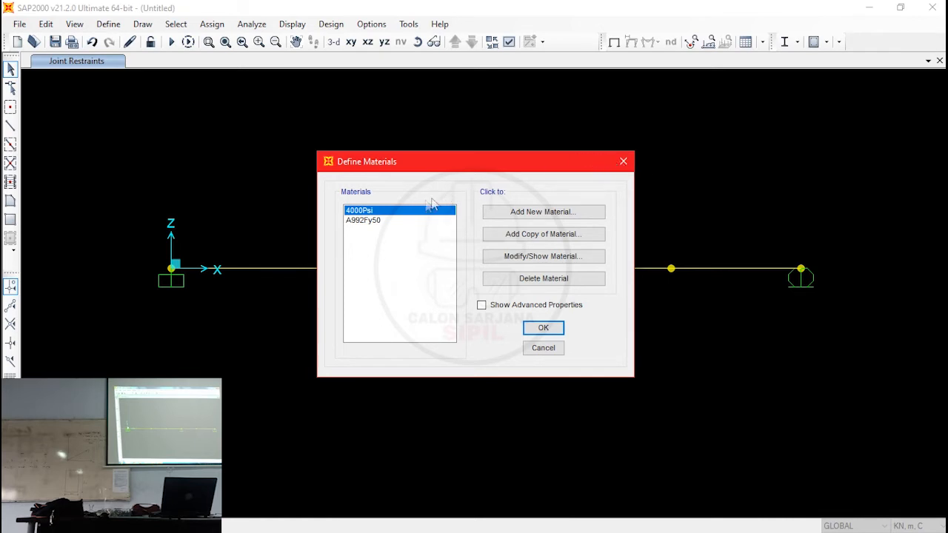
click(377, 220)
click(374, 211)
click(377, 220)
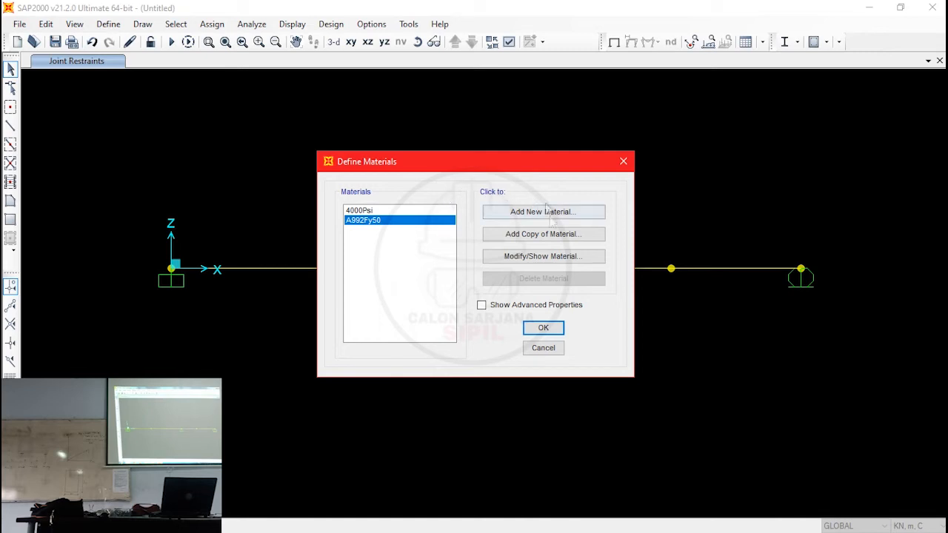
click(560, 257)
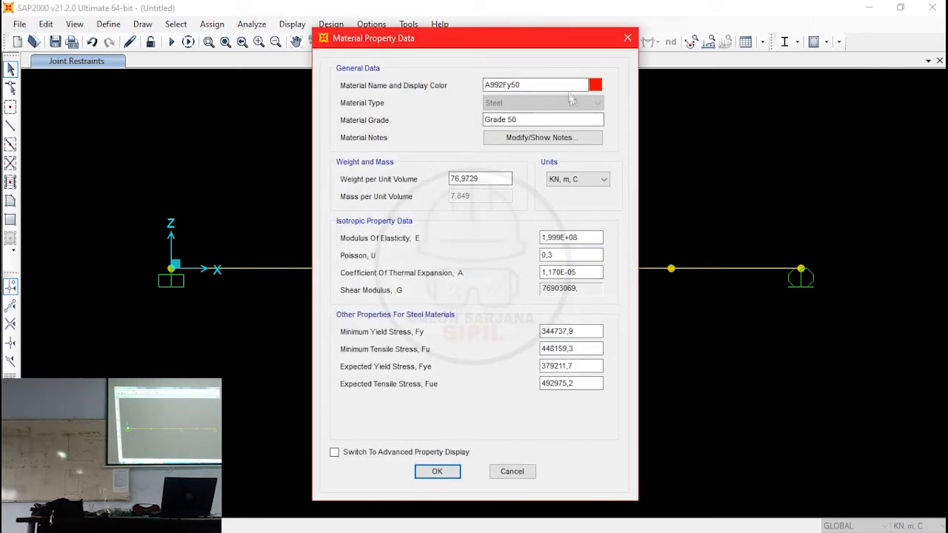
click(627, 38)
click(435, 210)
click(528, 259)
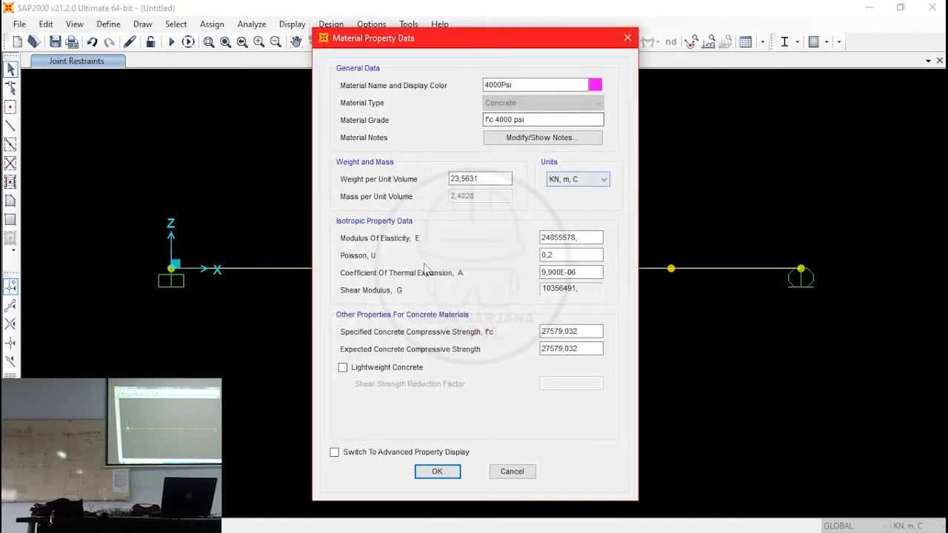
click(628, 37)
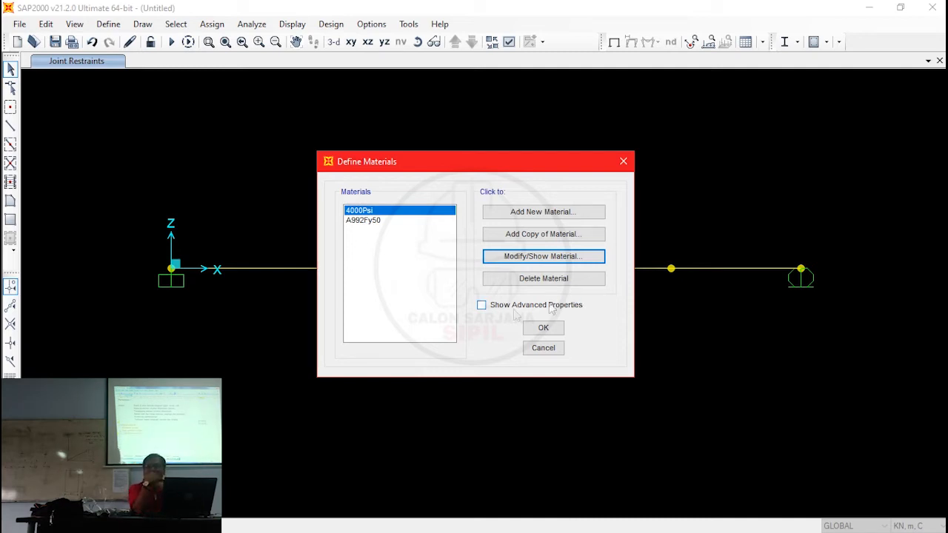
- Create a copy of the 4000Psi concrete material and name it BETON
click(404, 212)
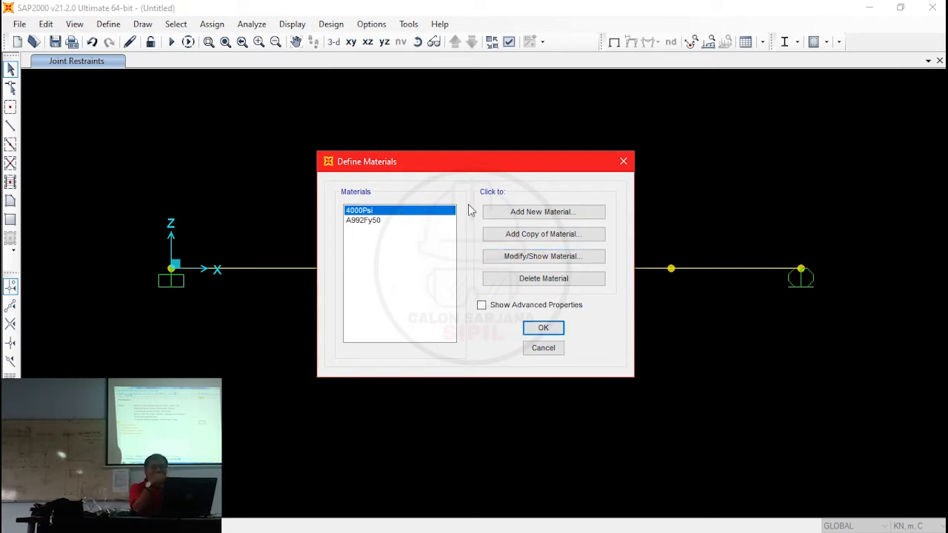
click(555, 237)
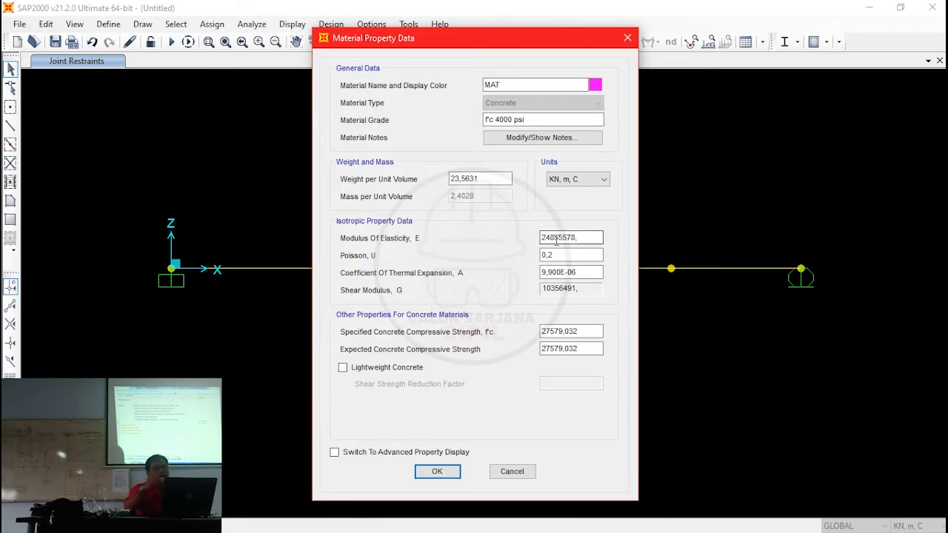
click(529, 85)
key(shift+Home)
key(End)
key(BackSpace)
key(BackSpace)
key(BackSpace)
text(BETON)
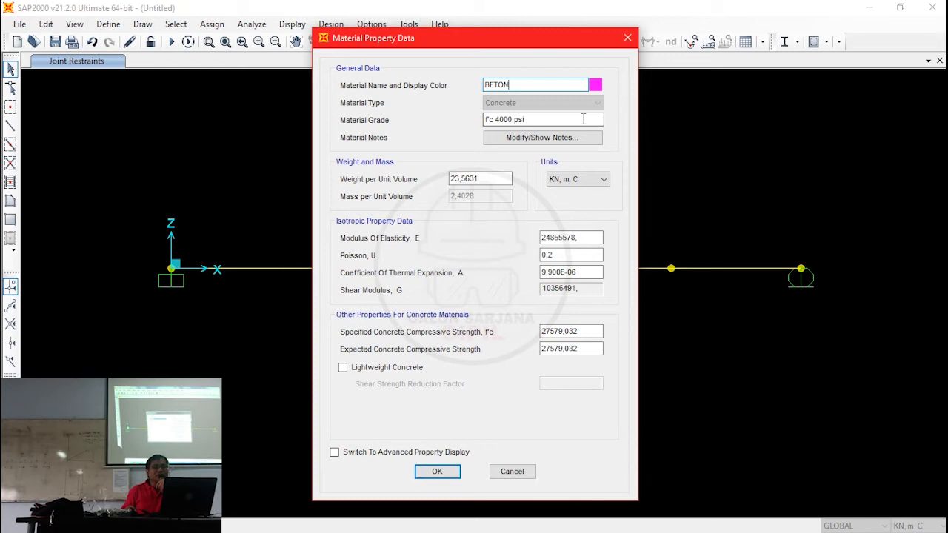
- Set the BETON material's weight per unit volume to 24 kN/m³ and accept the material definitions
click(480, 179)
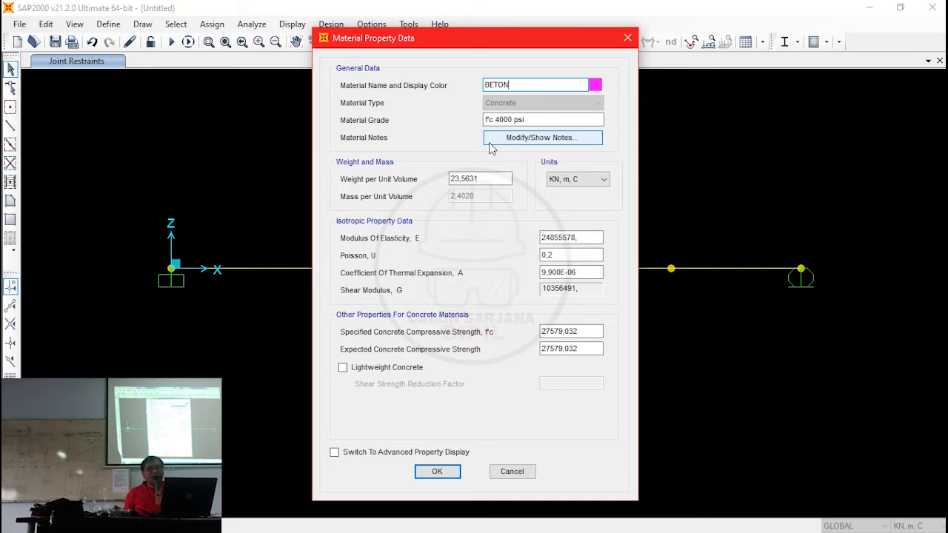
double_click(481, 178)
text(24)
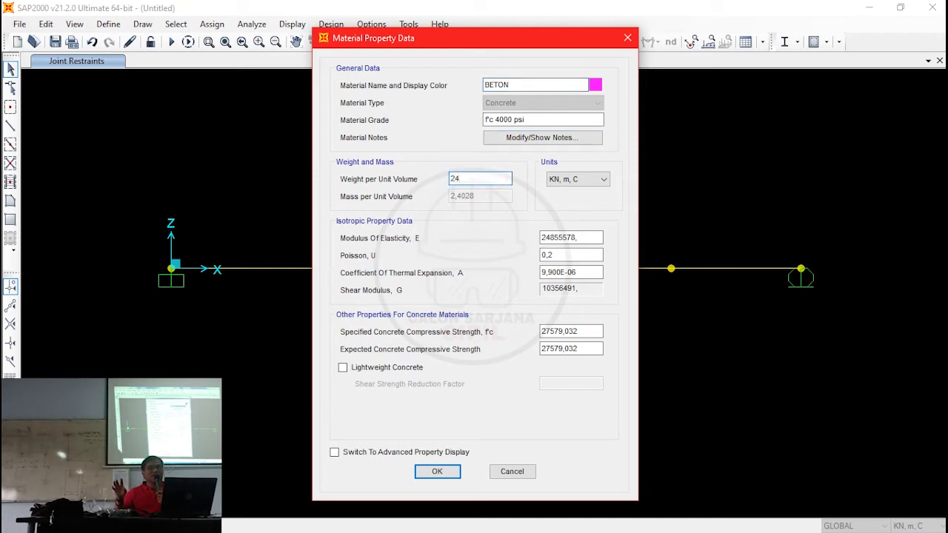
click(578, 237)
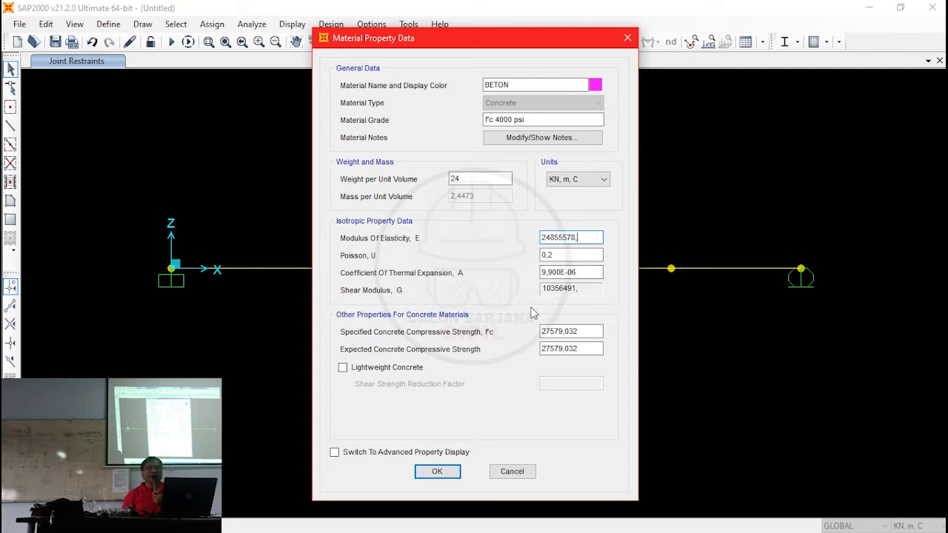
click(437, 471)
click(437, 471)
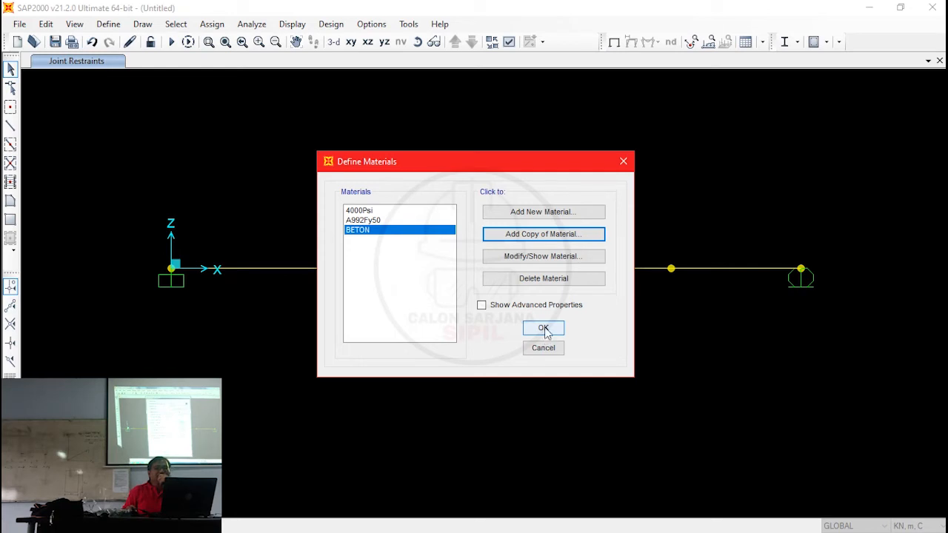
click(543, 329)
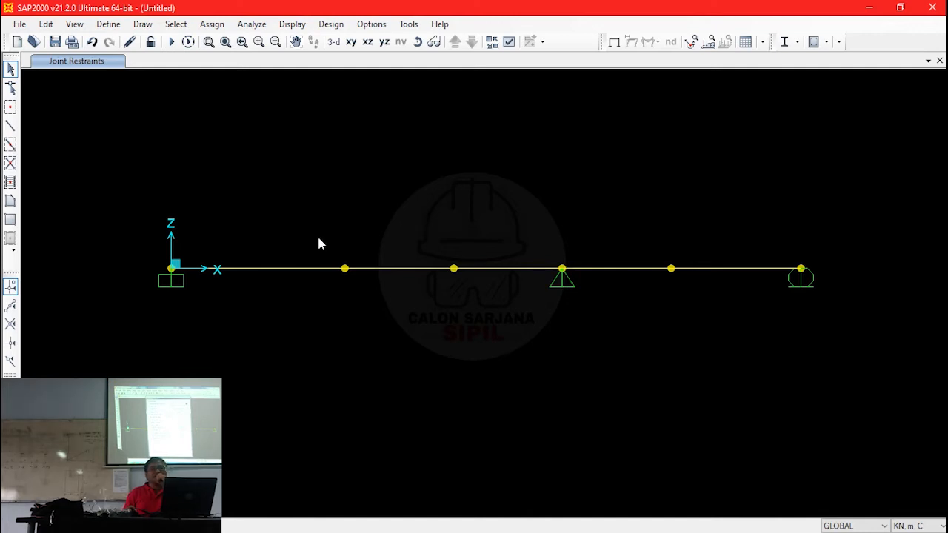
- Open the frame section definitions and examine the properties of the existing FSEC1 section
click(108, 24)
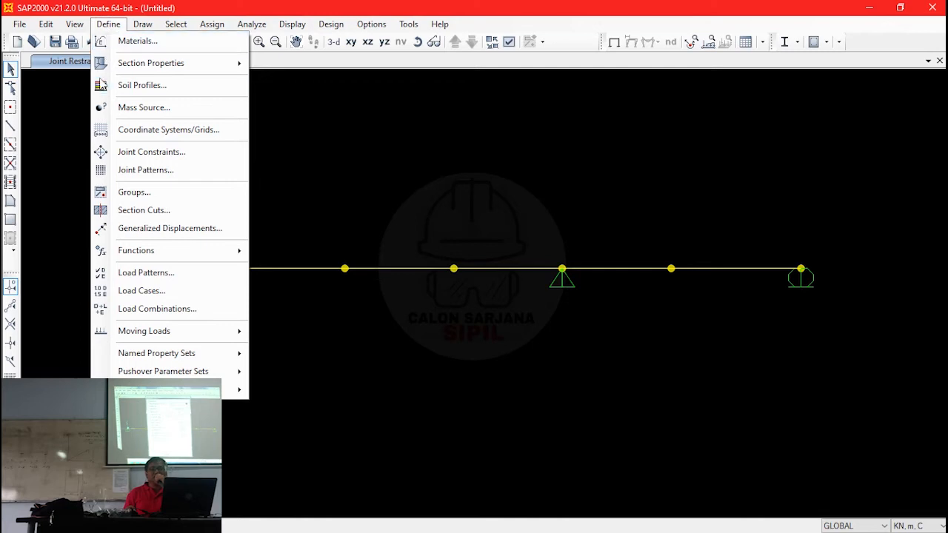
mouse_move(108, 73)
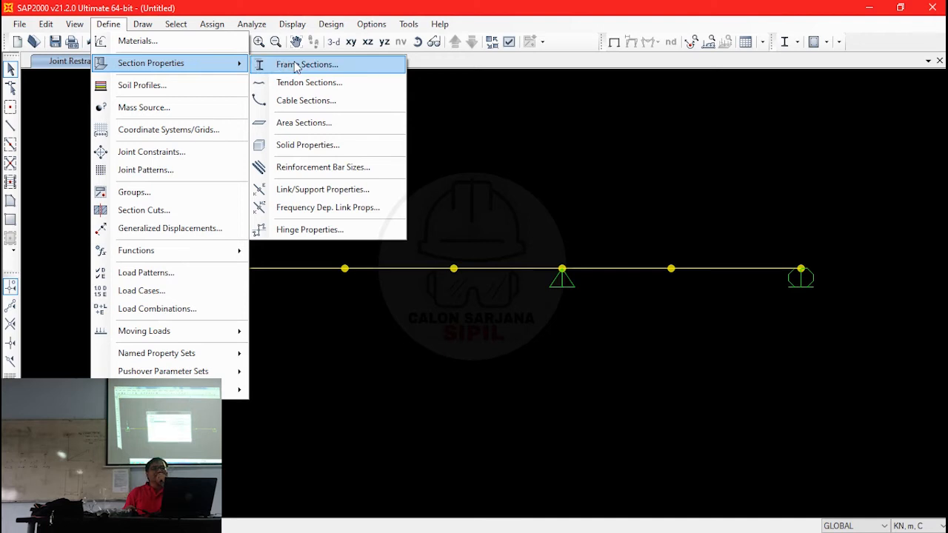
click(351, 70)
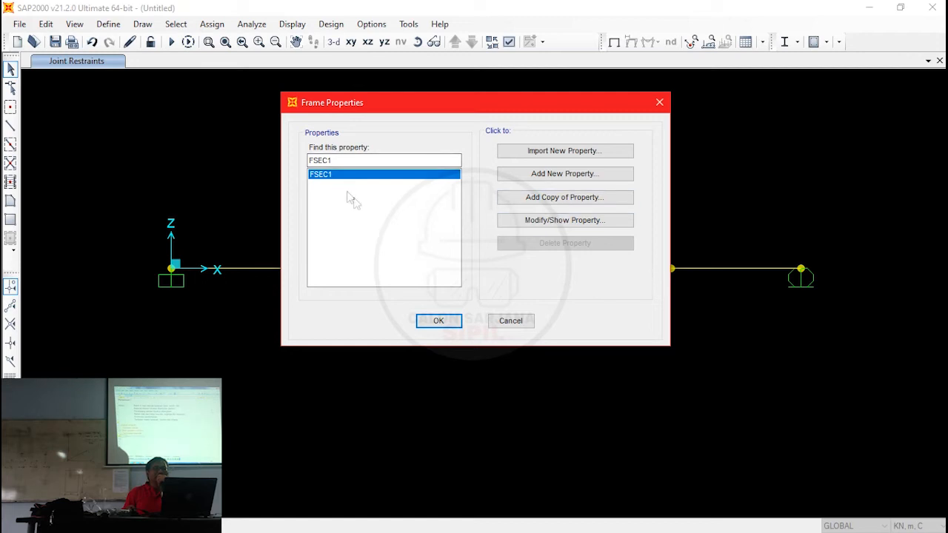
click(548, 229)
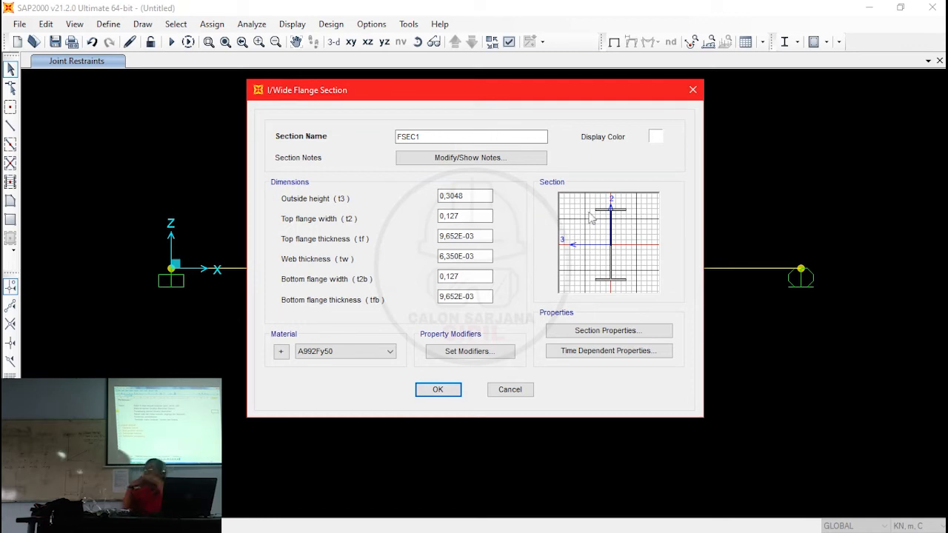
click(499, 389)
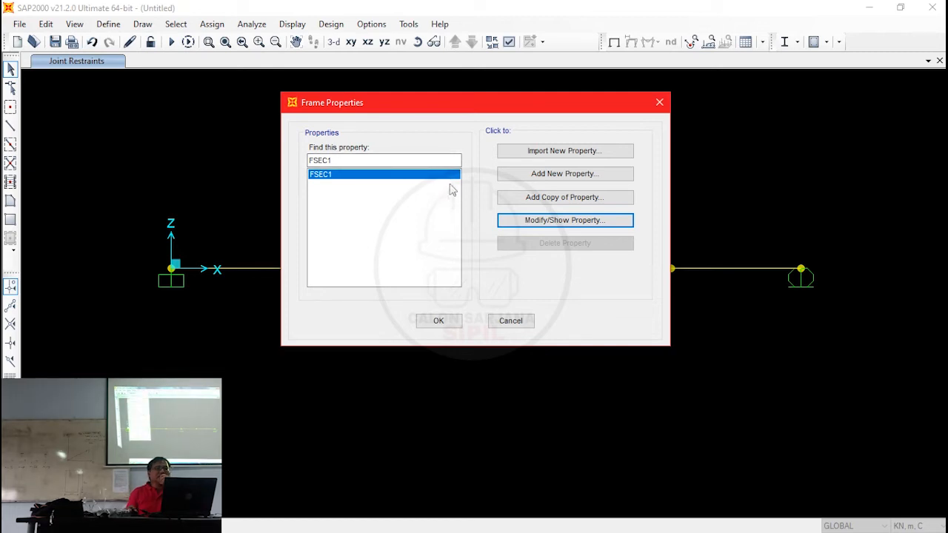
- Add a new rectangular concrete frame section and name it B1 450 X 900
click(522, 177)
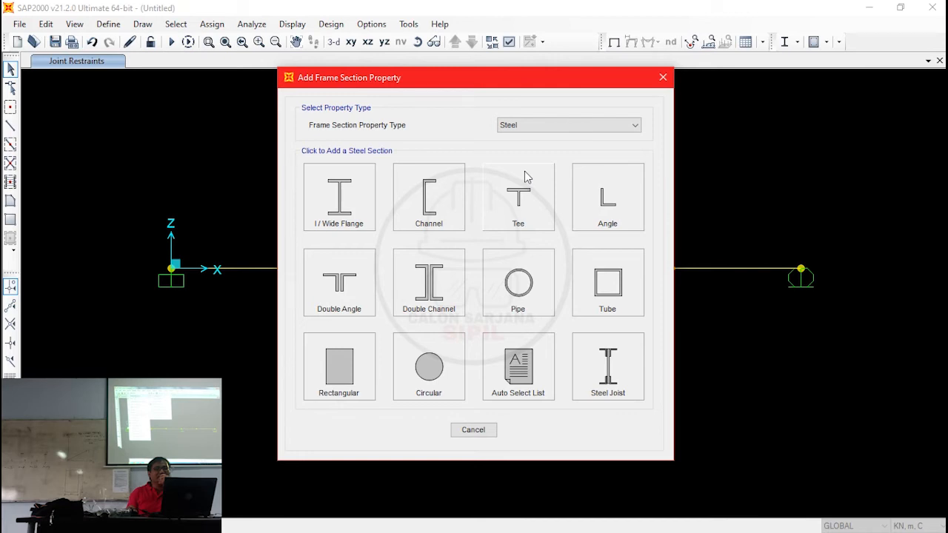
click(536, 132)
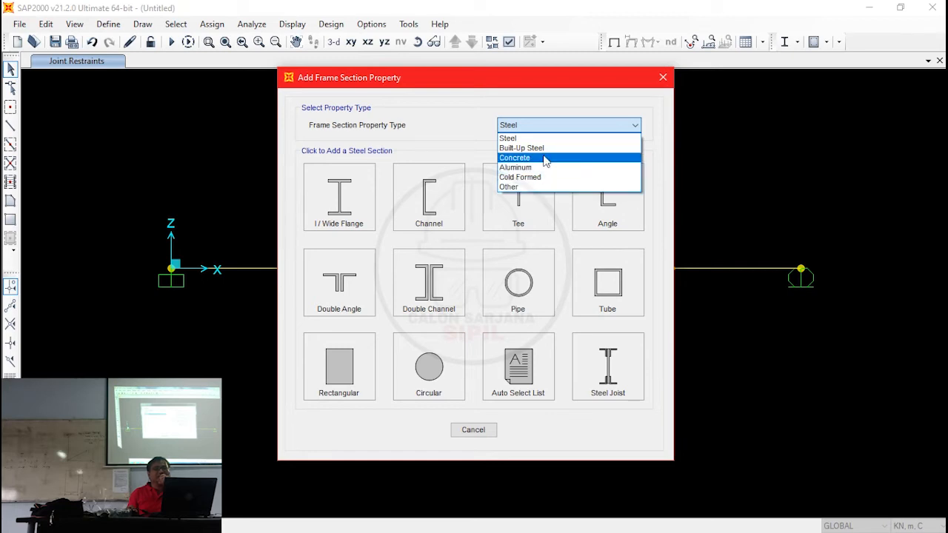
click(545, 160)
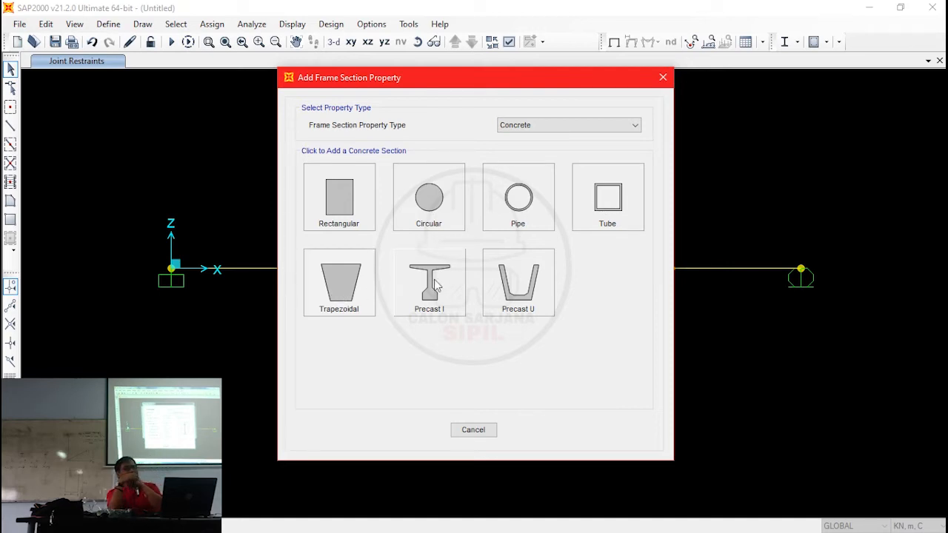
click(346, 200)
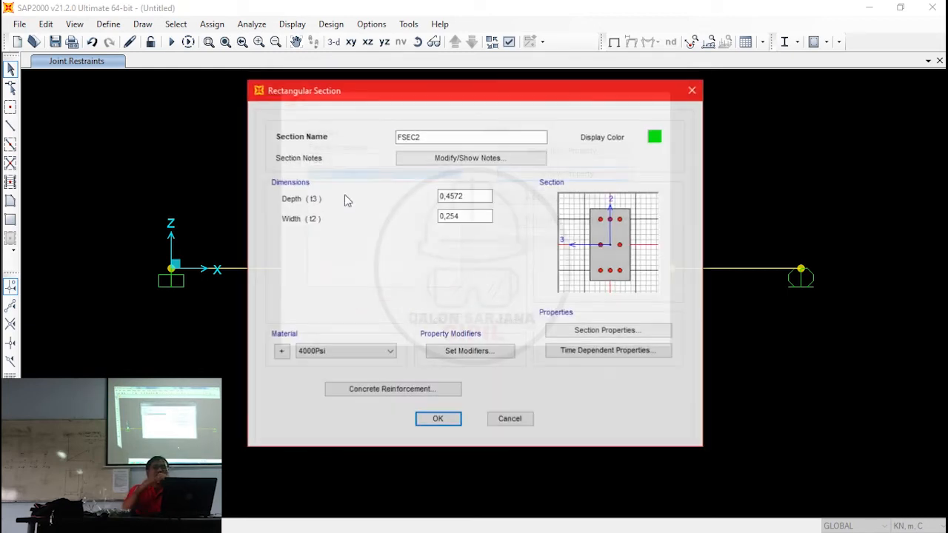
drag(479, 138, 383, 146)
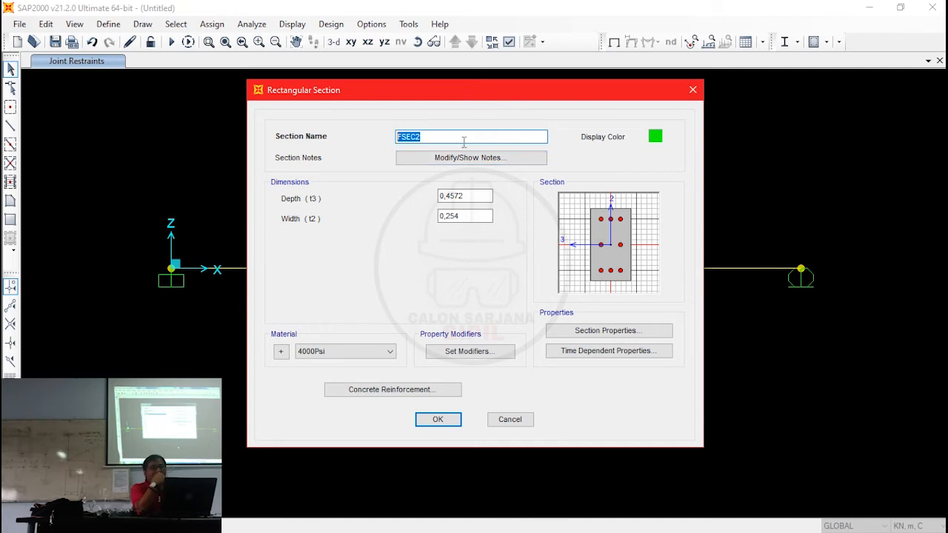
text(B1 450 X 900)
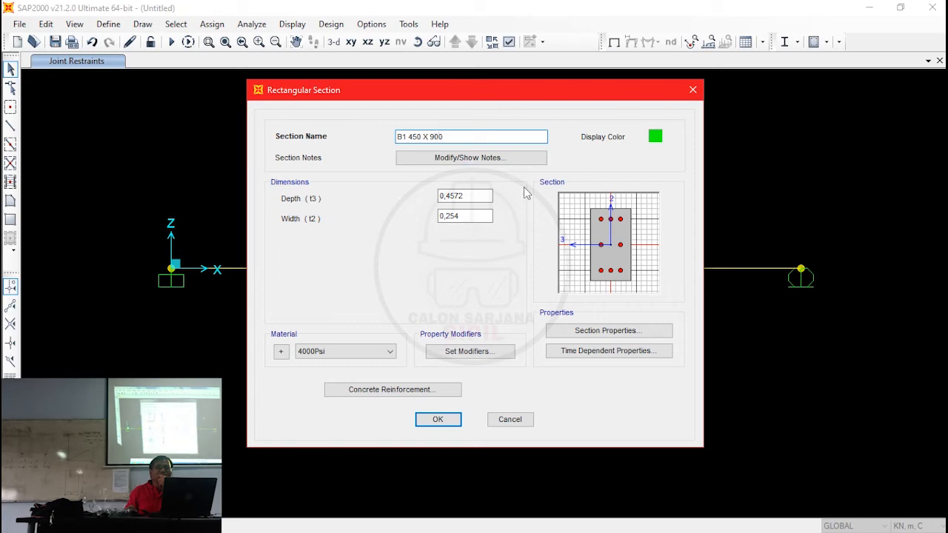
- Set the section's material to BETON and its depth (t3) to 0,9 m, and save the section
click(306, 353)
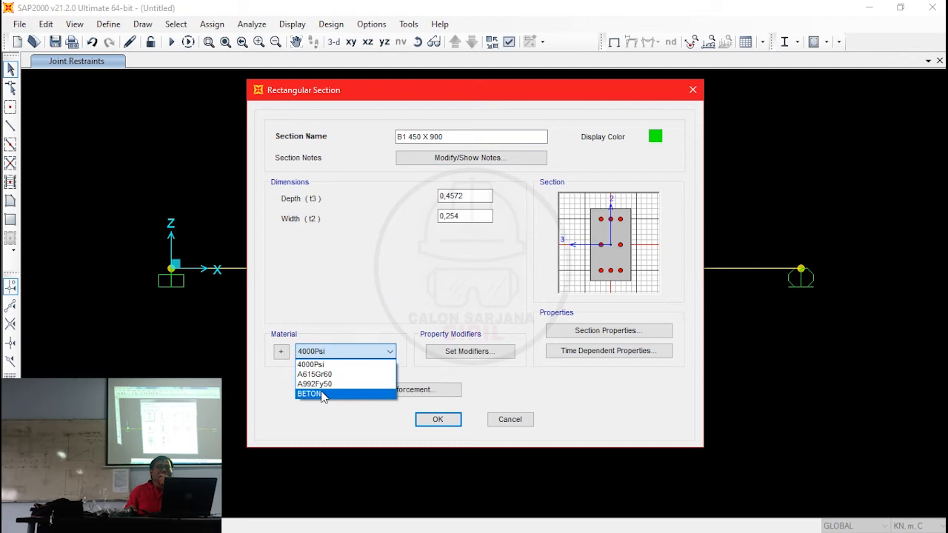
click(324, 396)
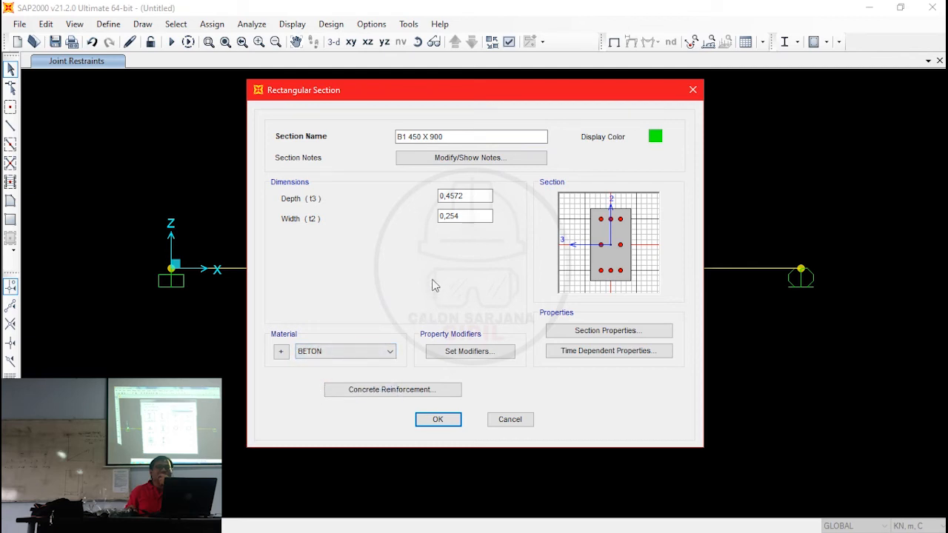
click(472, 198)
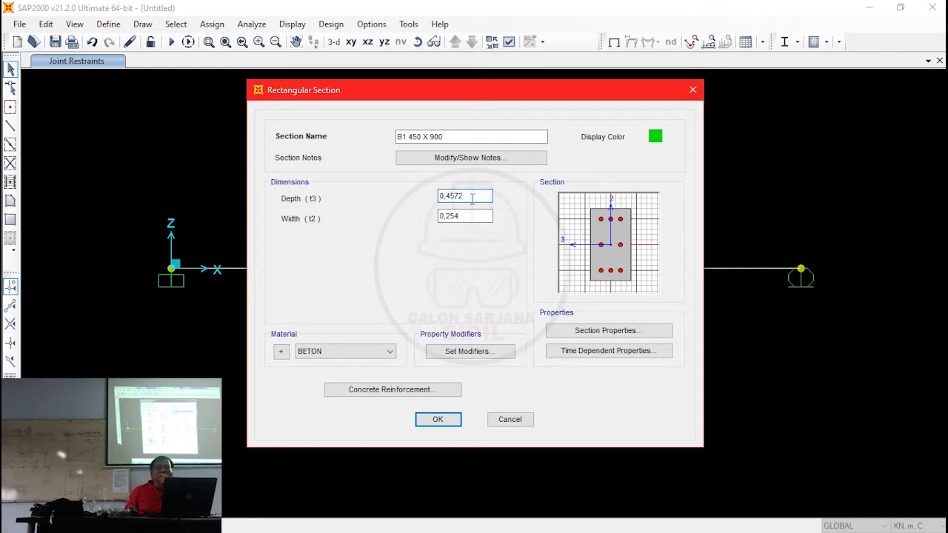
key(BackSpace)
key(BackSpace)
key(BackSpace)
key(BackSpace)
text(9)
key(Return)
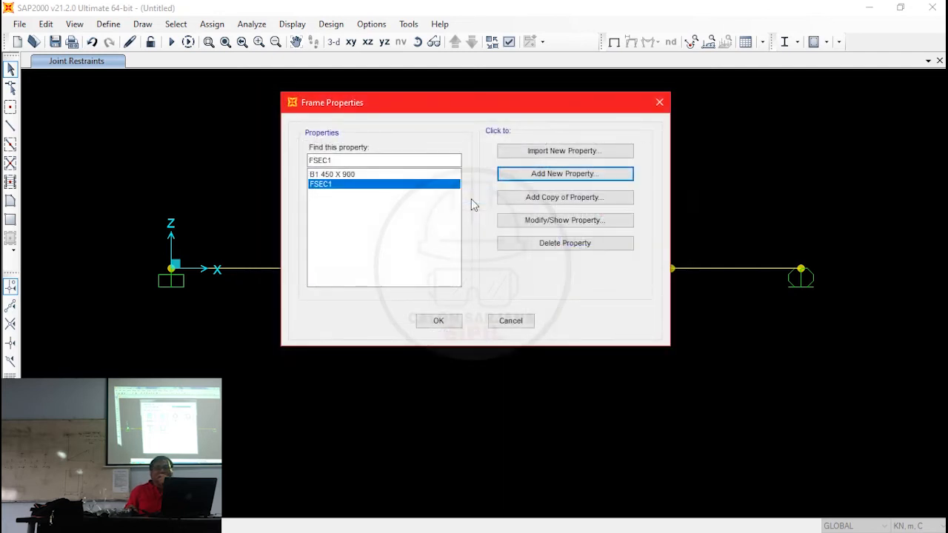
- Reopen the B1 450 X 900 section's properties and set its width (t2) to 0,45 m
click(548, 220)
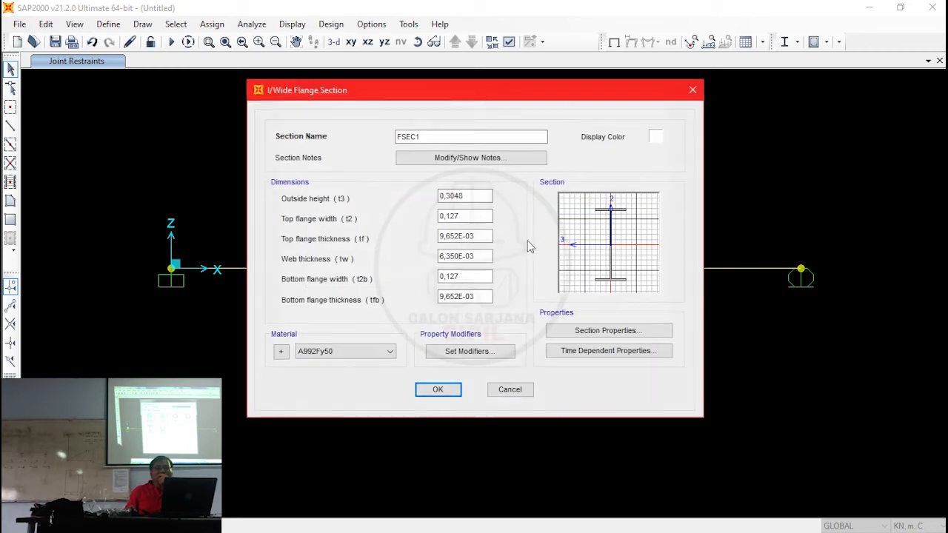
click(508, 390)
click(376, 174)
click(585, 221)
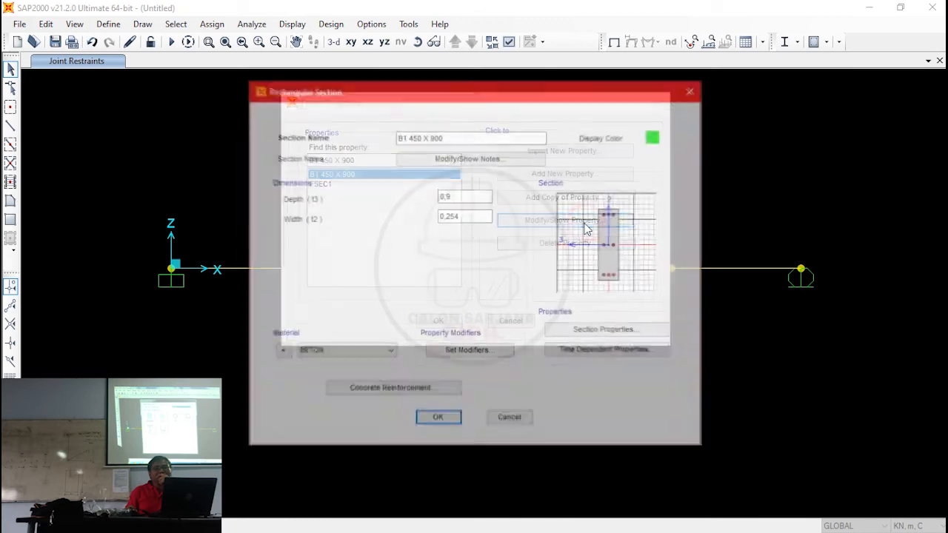
click(468, 217)
key(BackSpace)
key(BackSpace)
key(BackSpace)
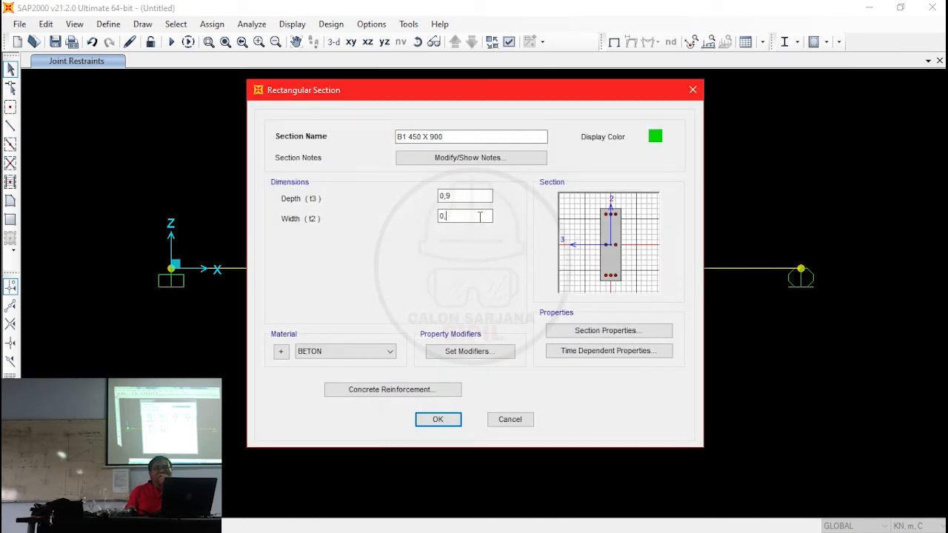
text(45)
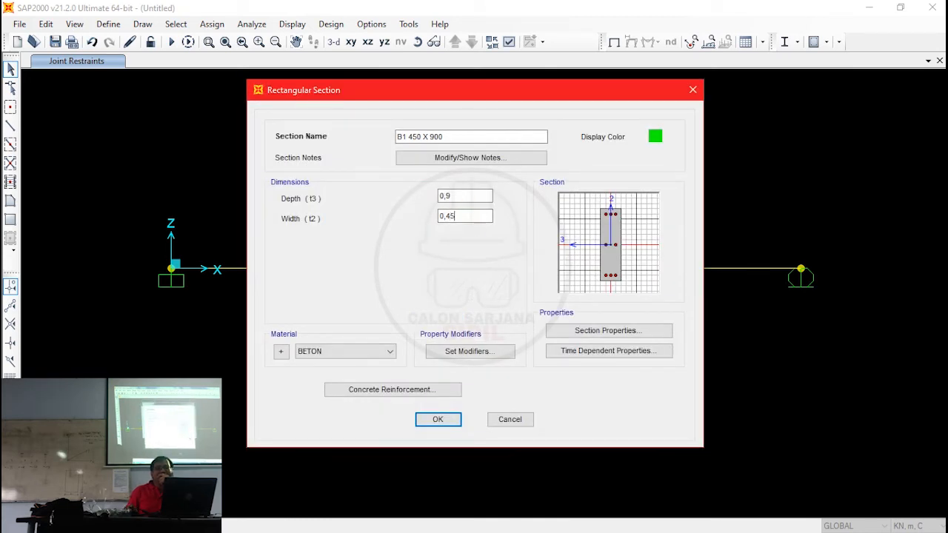
click(462, 196)
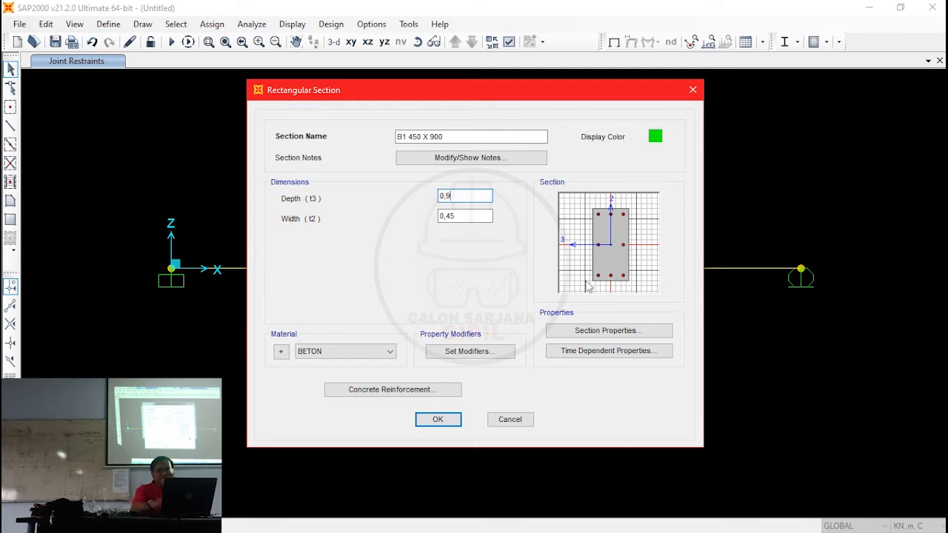
- Set the B1 450 X 900 section's reinforcement design type to Beam (M3 Design Only) and save the section
click(417, 392)
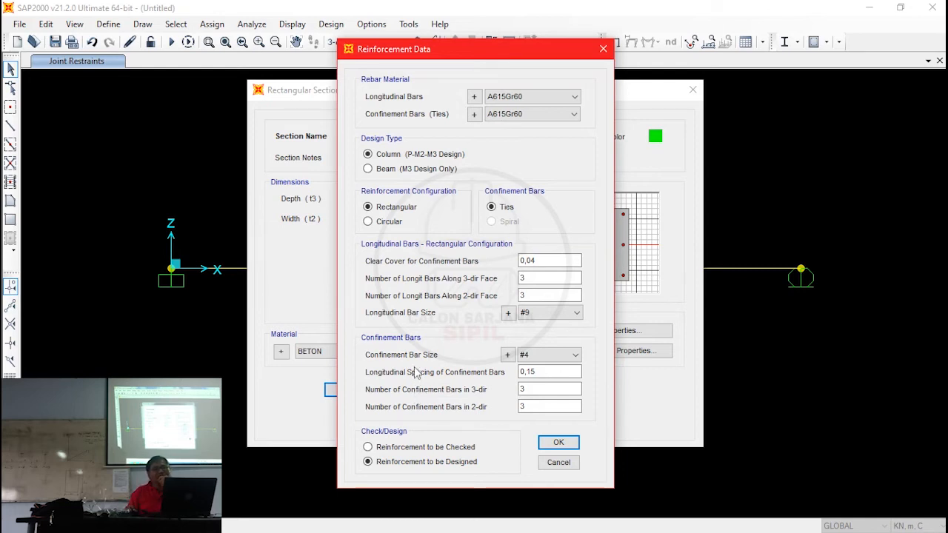
click(403, 170)
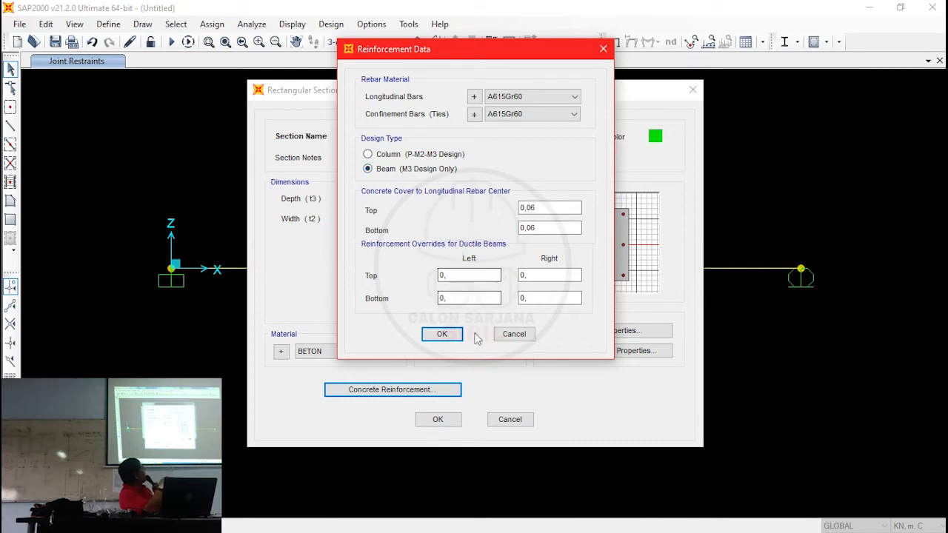
click(442, 334)
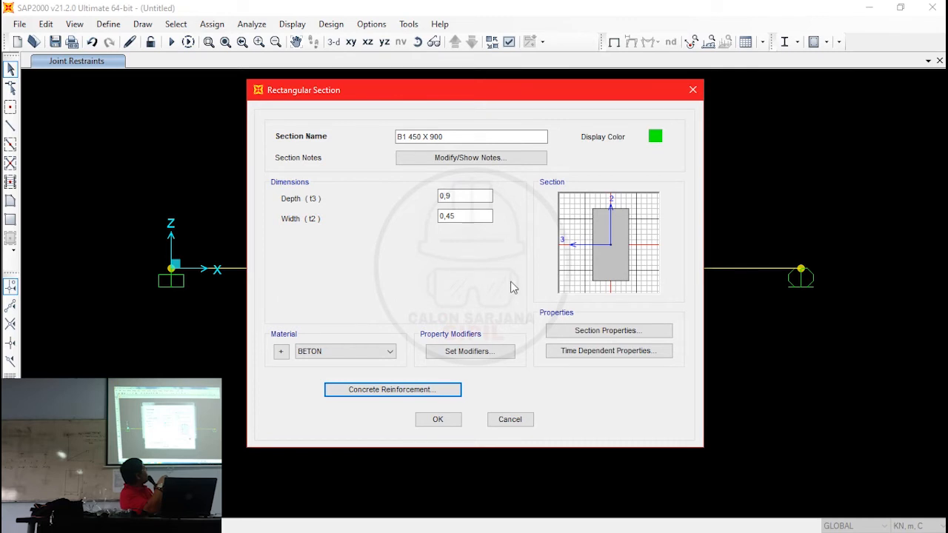
click(442, 420)
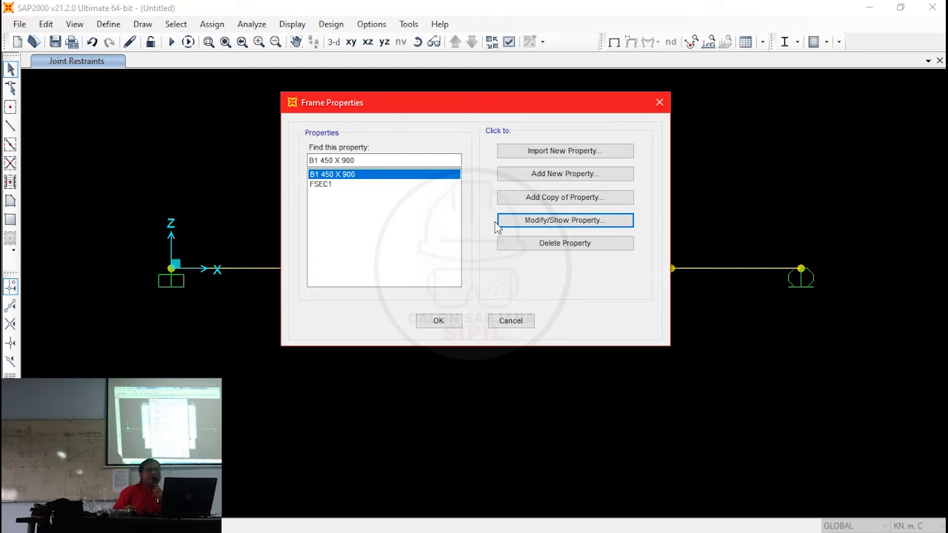
- Copy the B1 450 X 900 section and name the copy B2 400 X 800
click(533, 202)
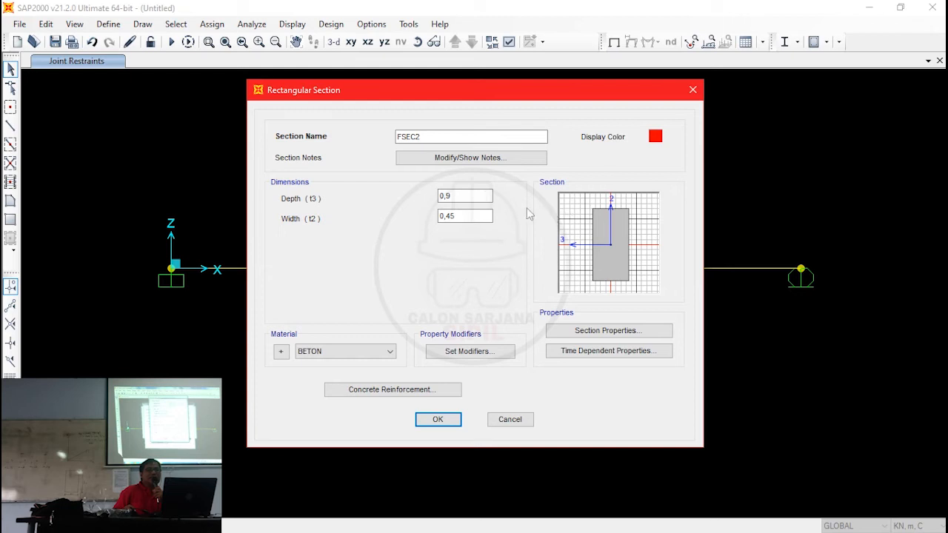
click(451, 136)
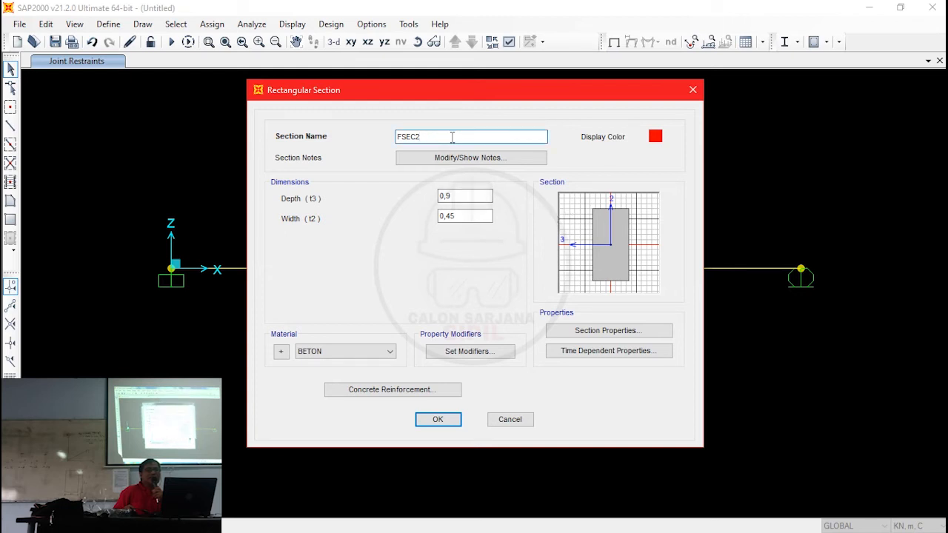
key(BackSpace)
key(BackSpace)
key(BackSpace)
key(BackSpace)
key(BackSpace)
text(B2)
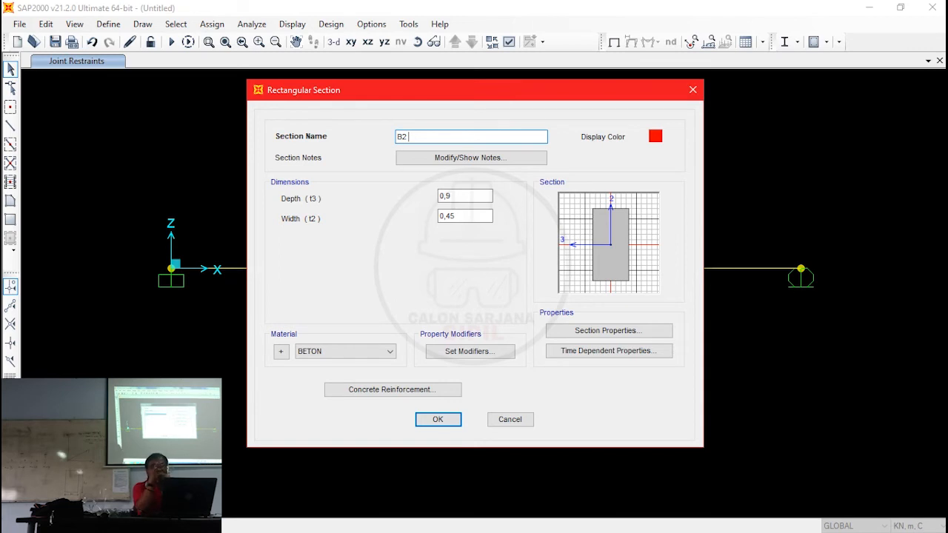
text(4)
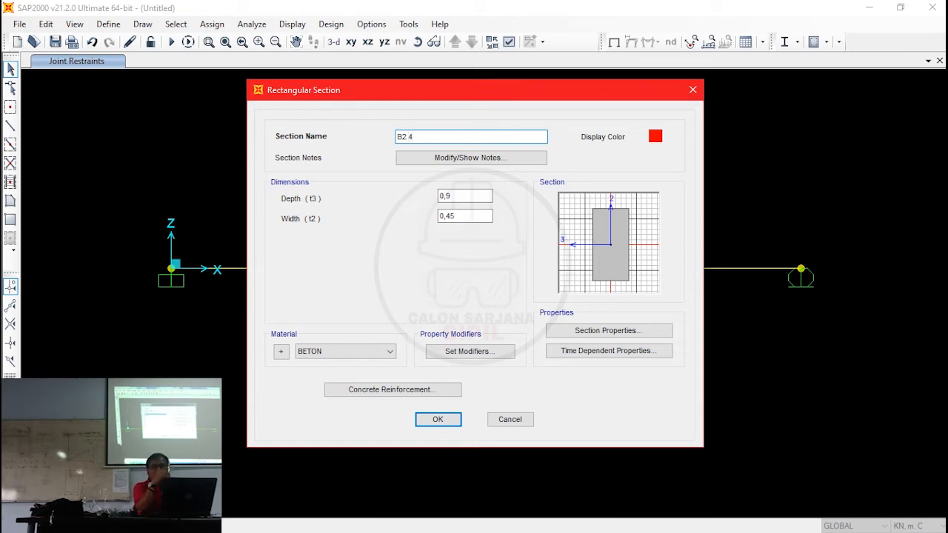
text(00)
key(Tab)
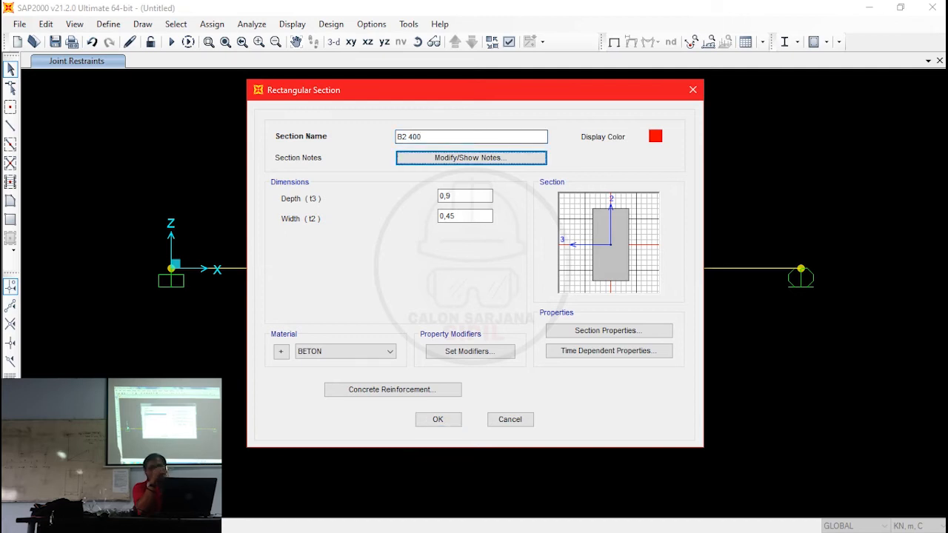
click(439, 134)
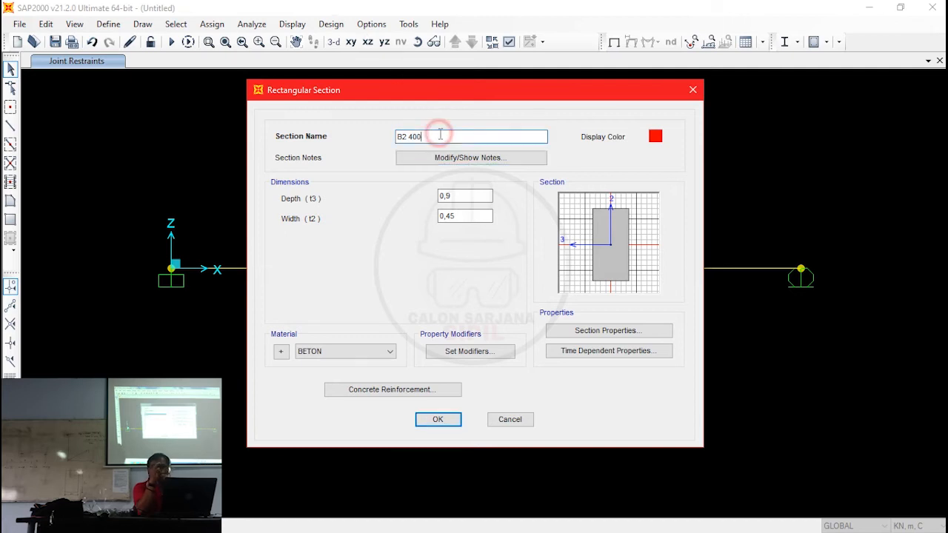
text(X)
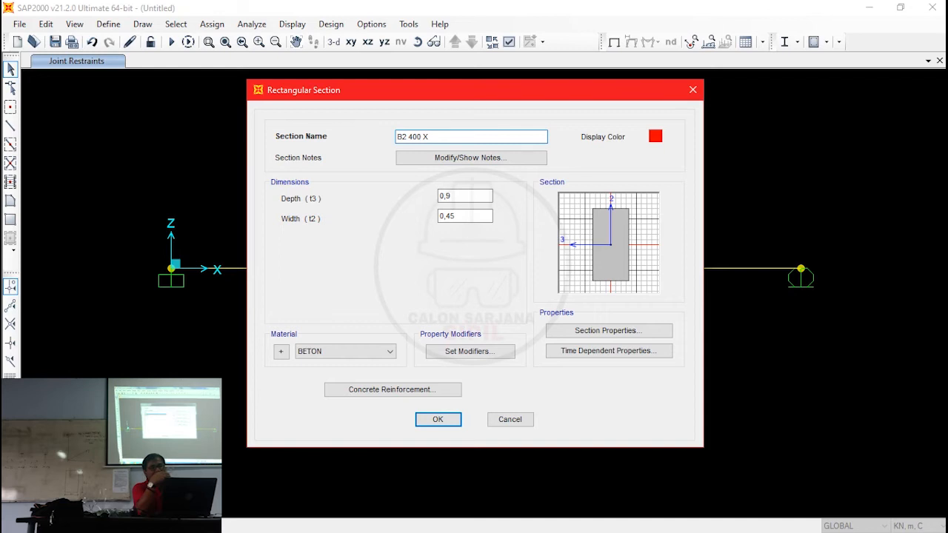
text( 800)
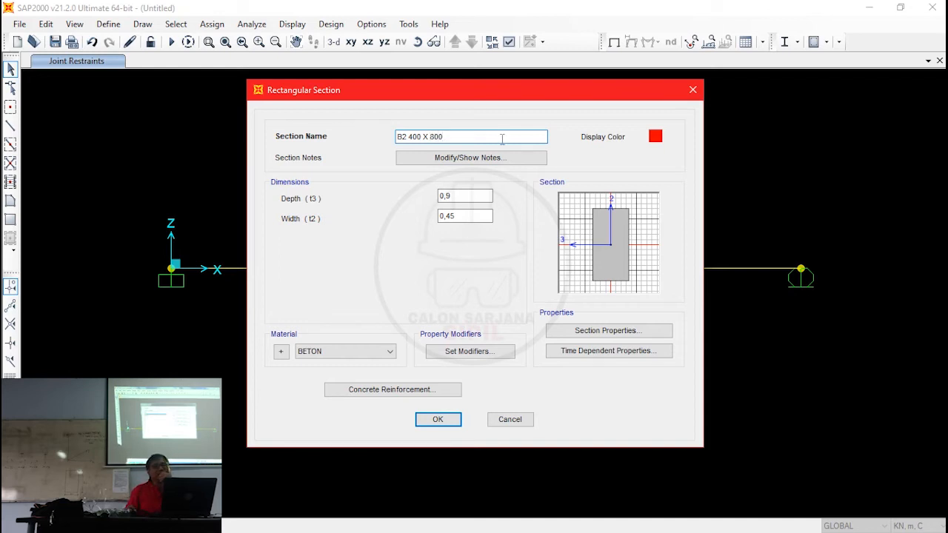
- Set the B2 400 X 800 section's depth (t3) to 0,8 m and width (t2) to 0,4 m, and accept the frame section definitions
click(471, 196)
key(BackSpace)
text(8)
click(474, 215)
key(BackSpace)
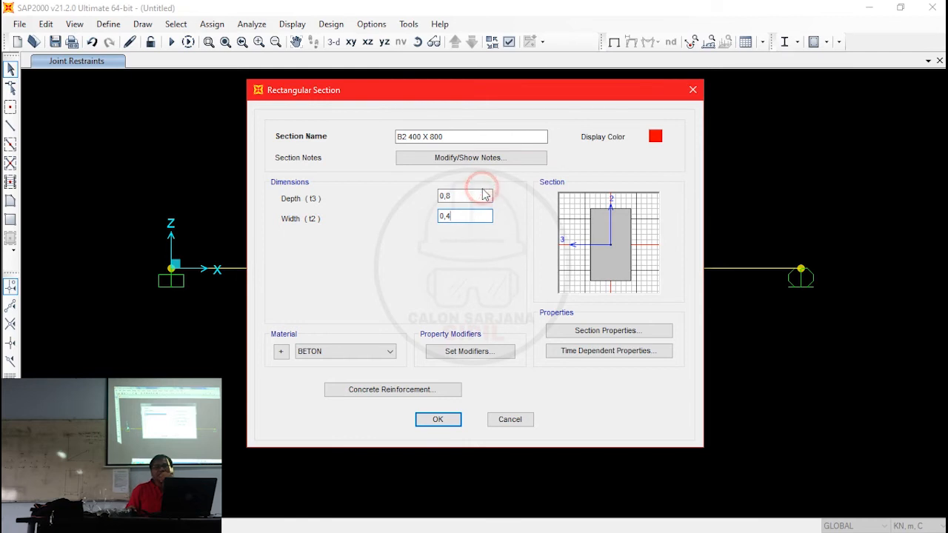
click(482, 195)
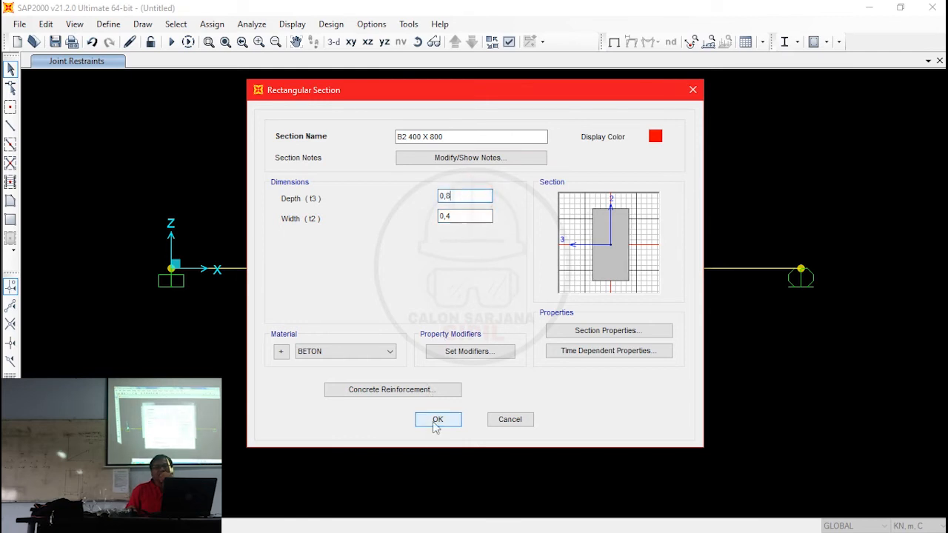
click(437, 419)
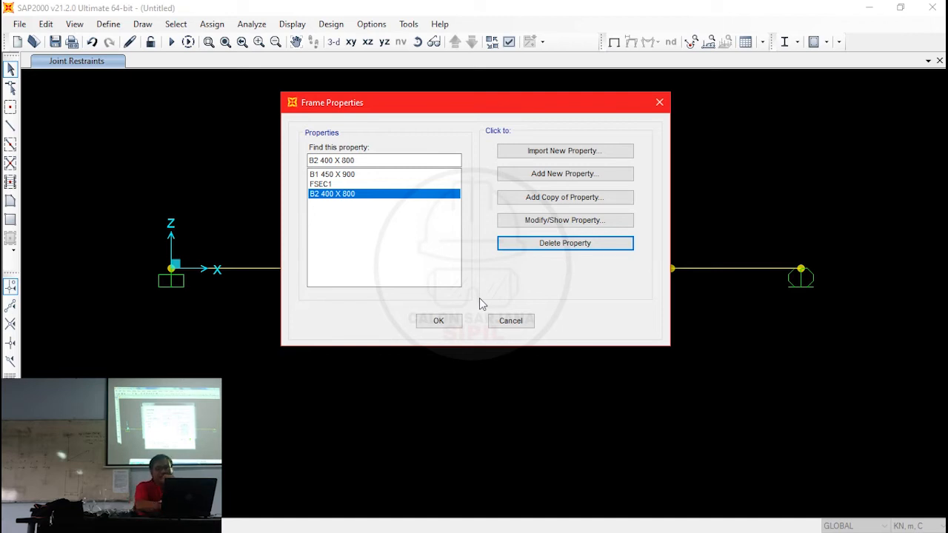
click(437, 320)
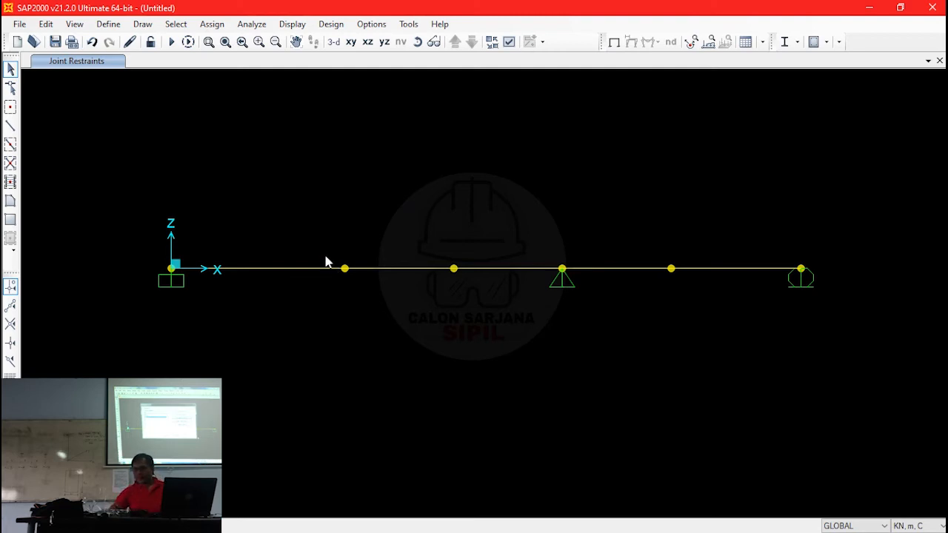
- Display the assigned frame section names on the beam spans
click(311, 268)
click(508, 42)
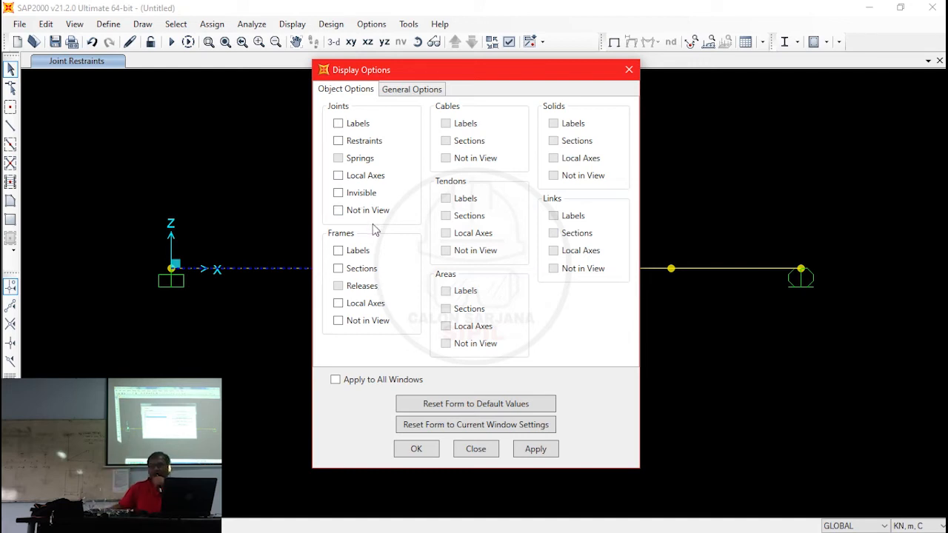
click(362, 273)
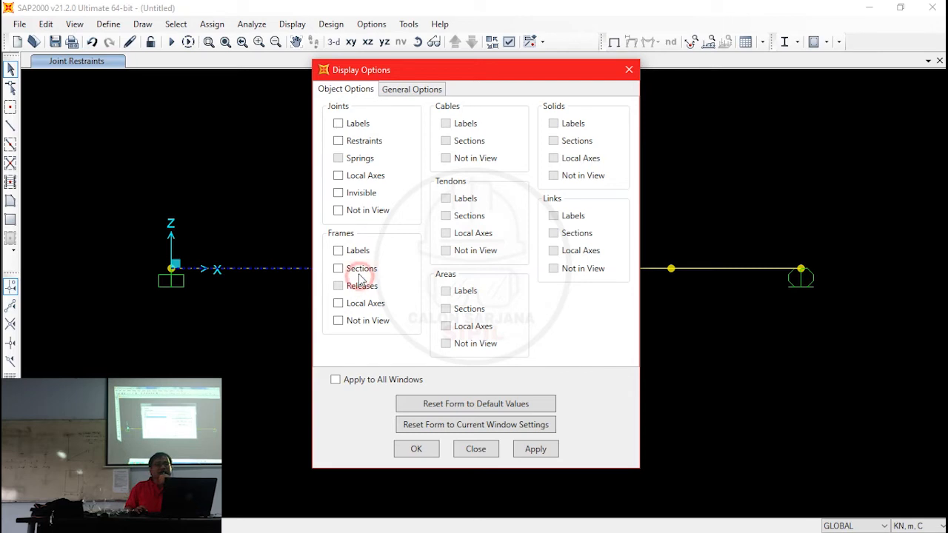
click(416, 448)
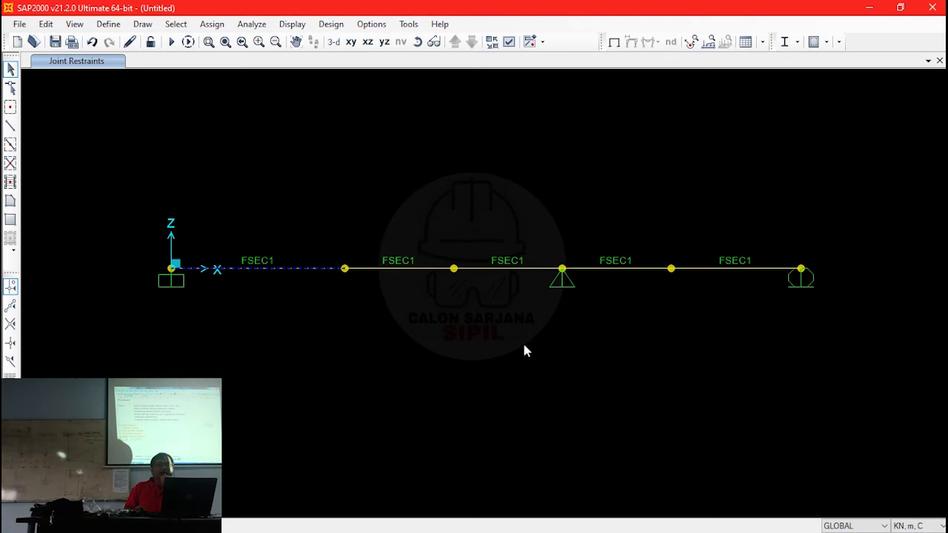
click(389, 269)
click(496, 266)
click(497, 270)
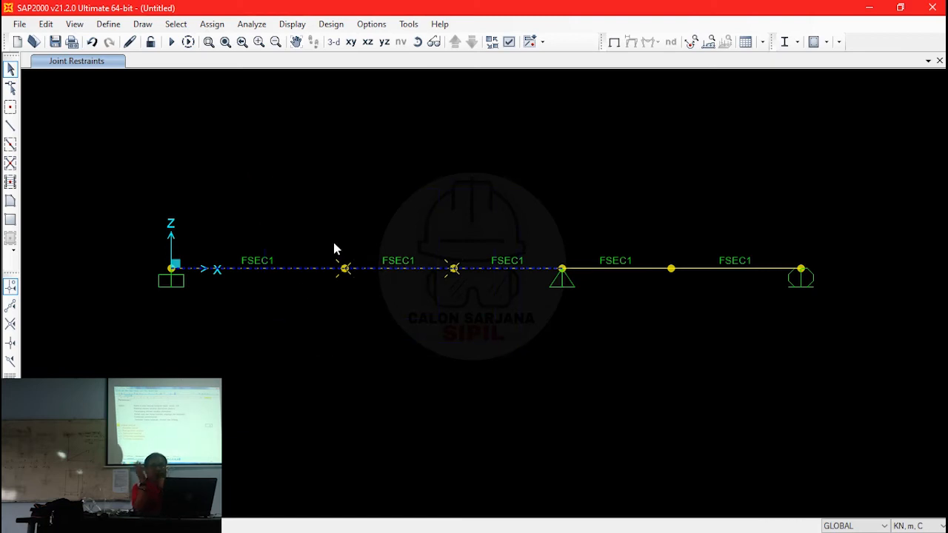
key(ctrl+q)
- Assign the B1 450 X 900 frame section to the first three spans, from the fixed support to the pinned support
drag(517, 310, 488, 230)
drag(398, 305, 374, 222)
drag(295, 320, 258, 194)
click(215, 25)
mouse_move(290, 60)
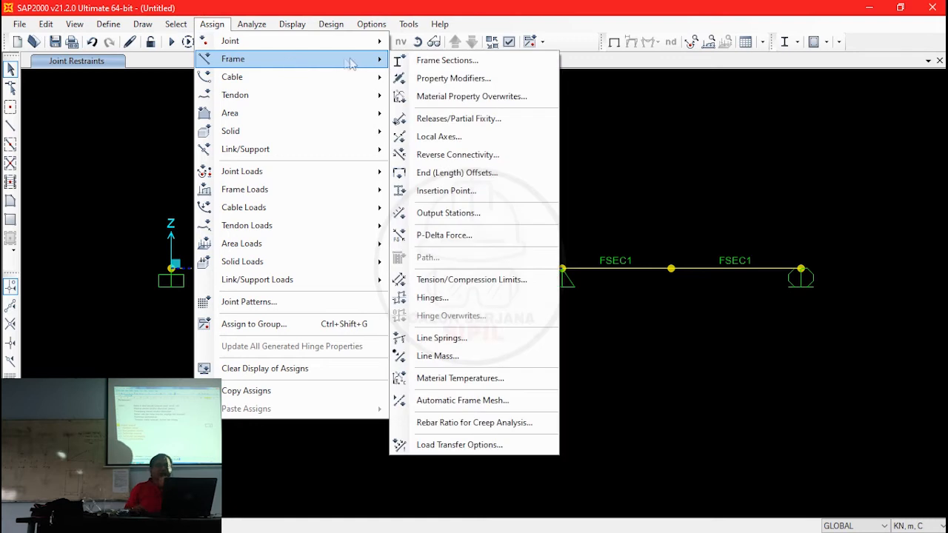
click(441, 65)
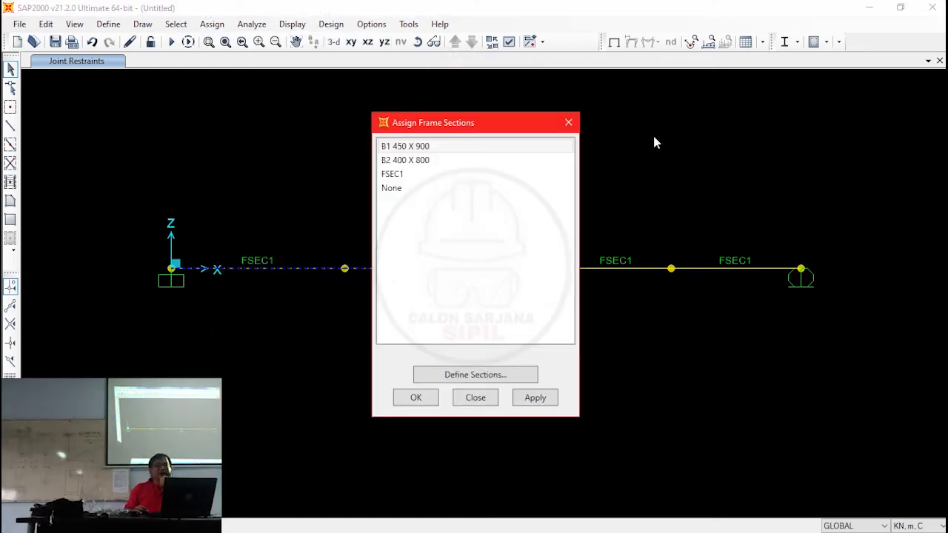
click(423, 148)
click(415, 401)
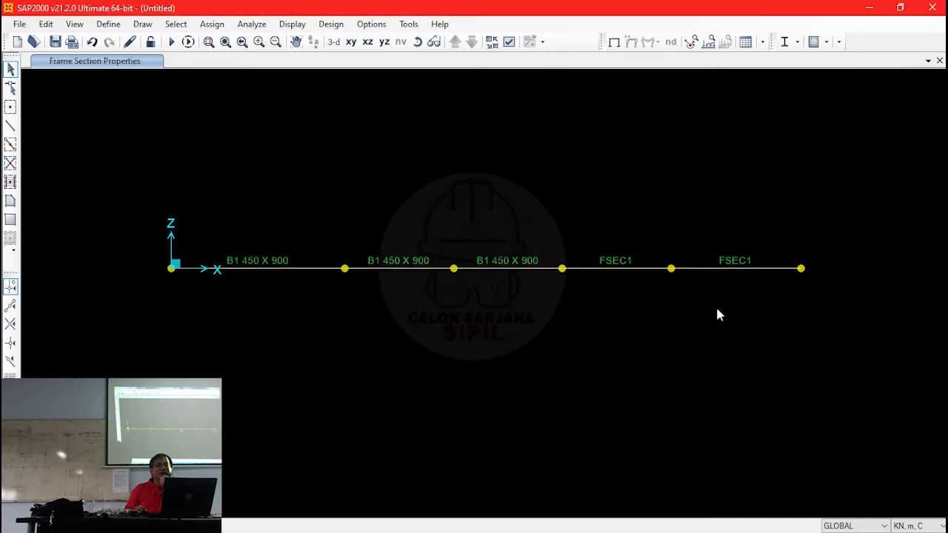
- Assign the B2 400 X 800 frame section to the last two spans, between the pinned and roller supports
drag(622, 330, 609, 223)
drag(767, 277, 718, 134)
click(211, 24)
mouse_move(337, 62)
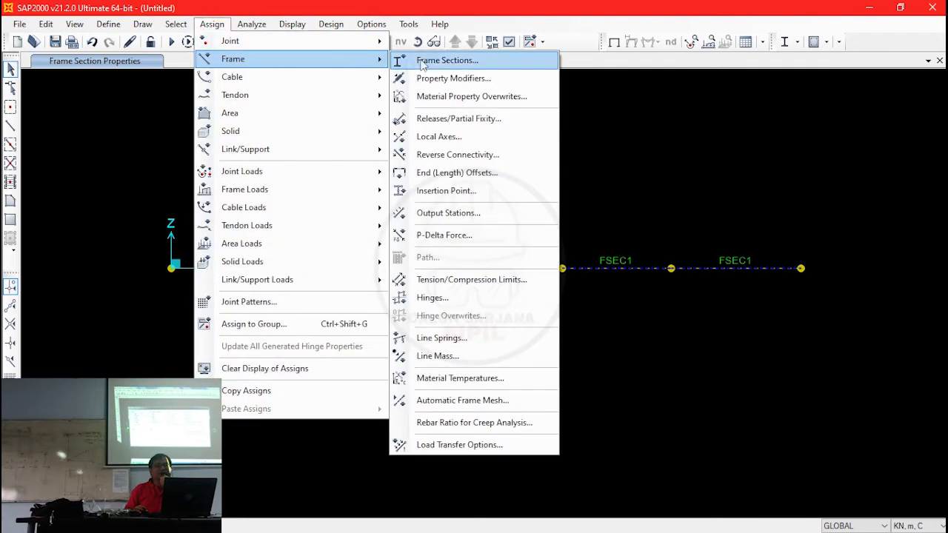
click(451, 60)
click(419, 162)
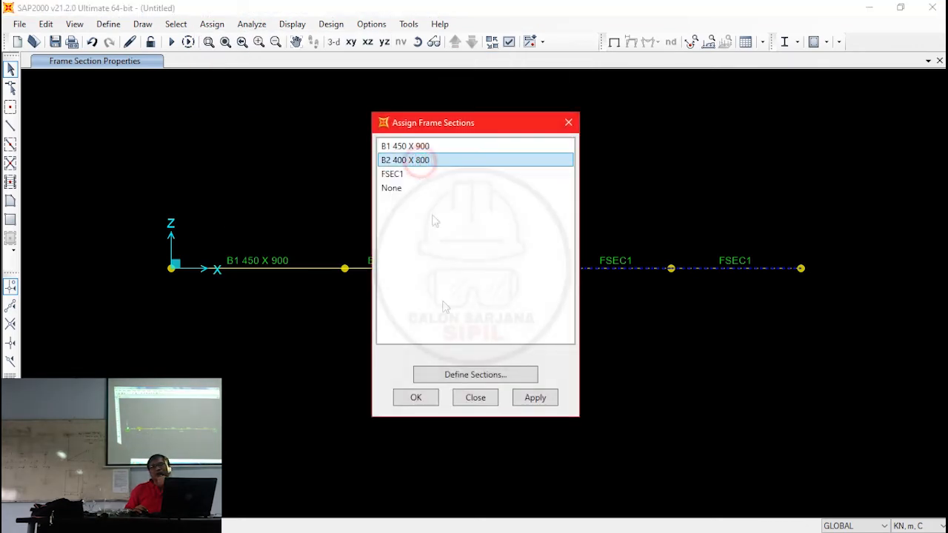
click(427, 397)
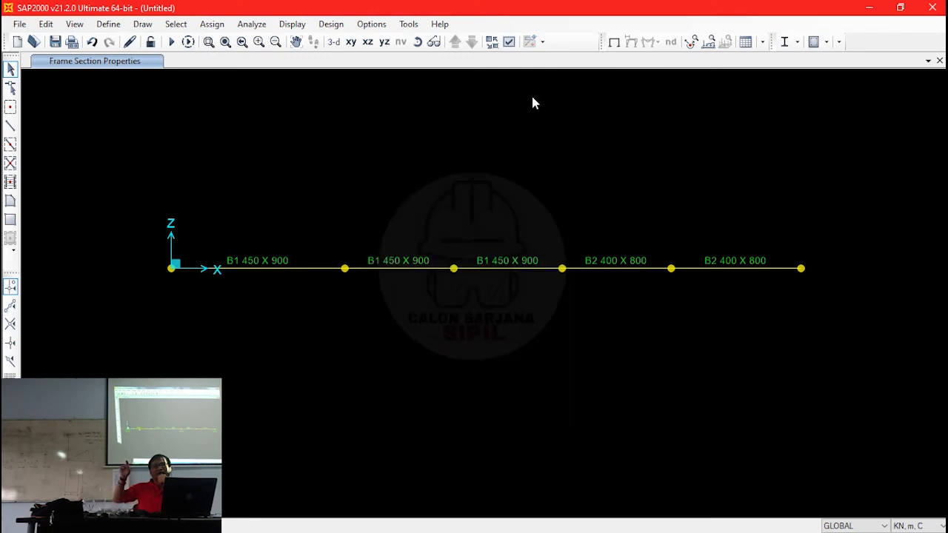
- Display the joint restraints together with the frame section names
click(509, 42)
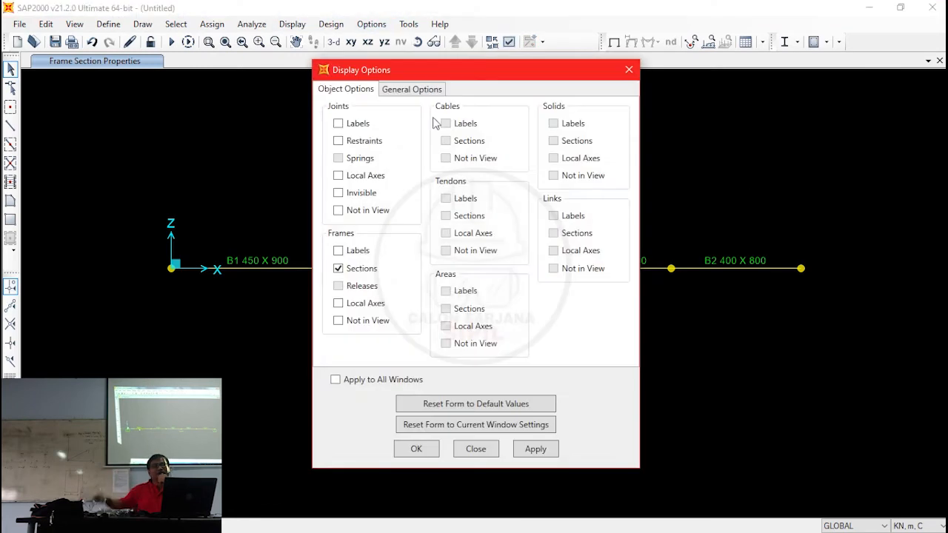
click(370, 145)
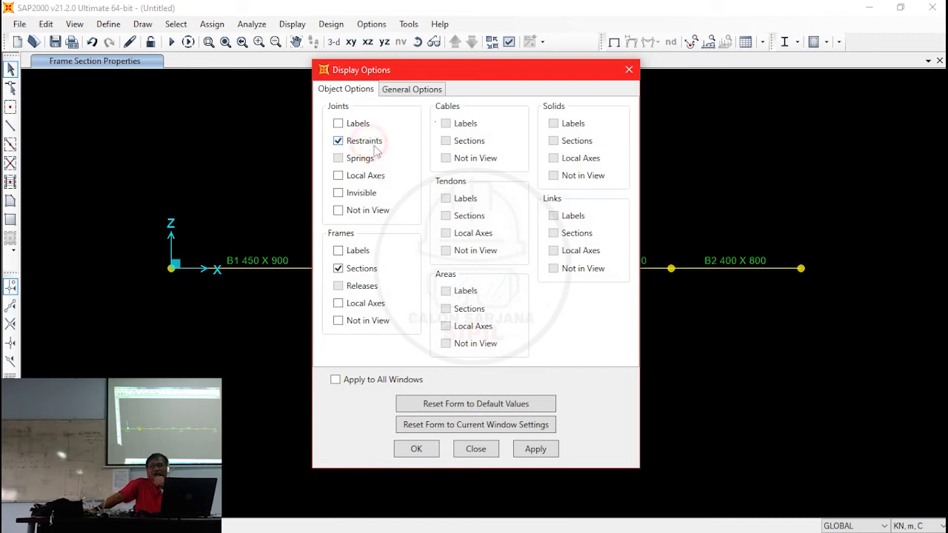
click(416, 449)
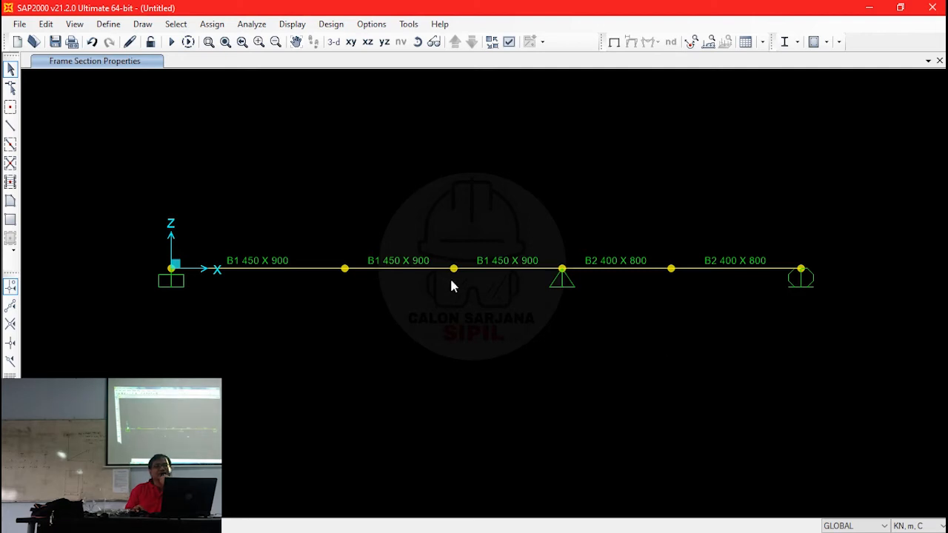
- Open the load pattern definitions and enter MATI - BS as the load pattern name
click(104, 24)
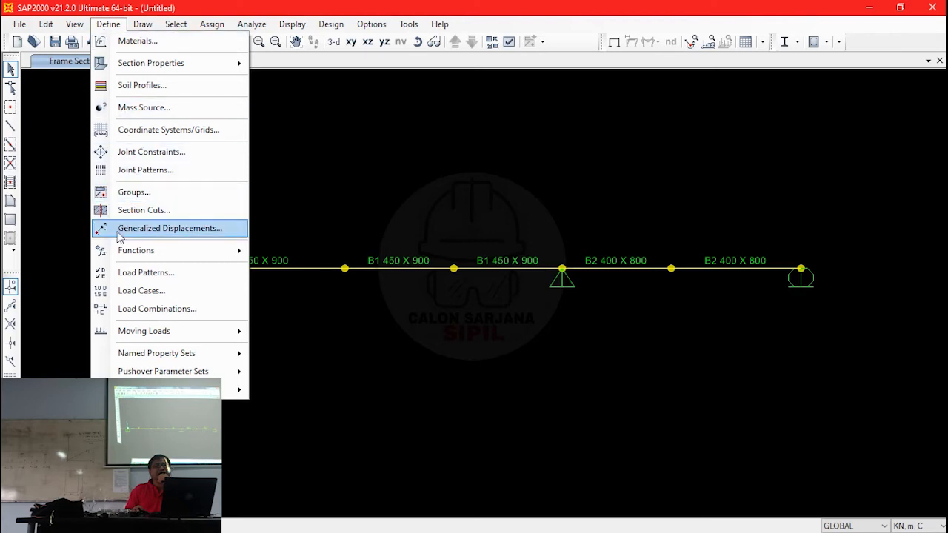
click(138, 273)
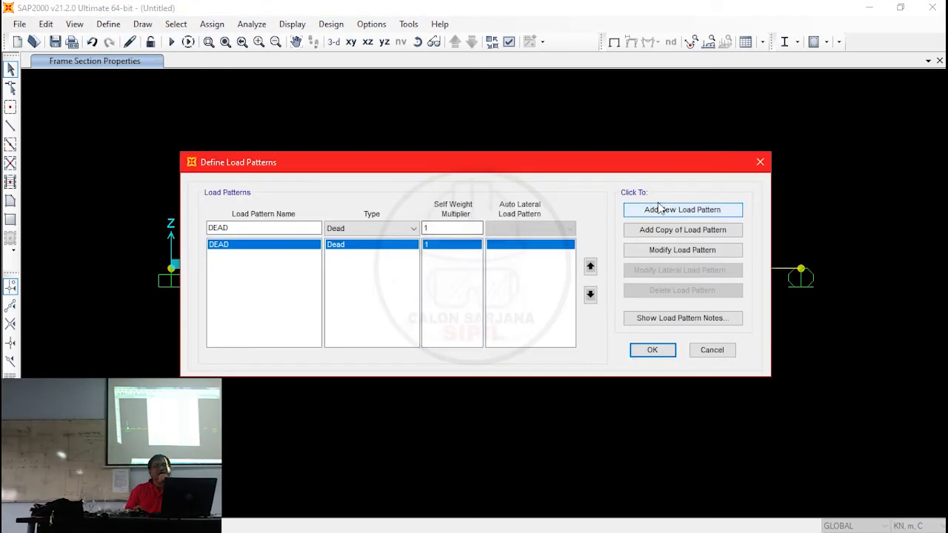
click(248, 226)
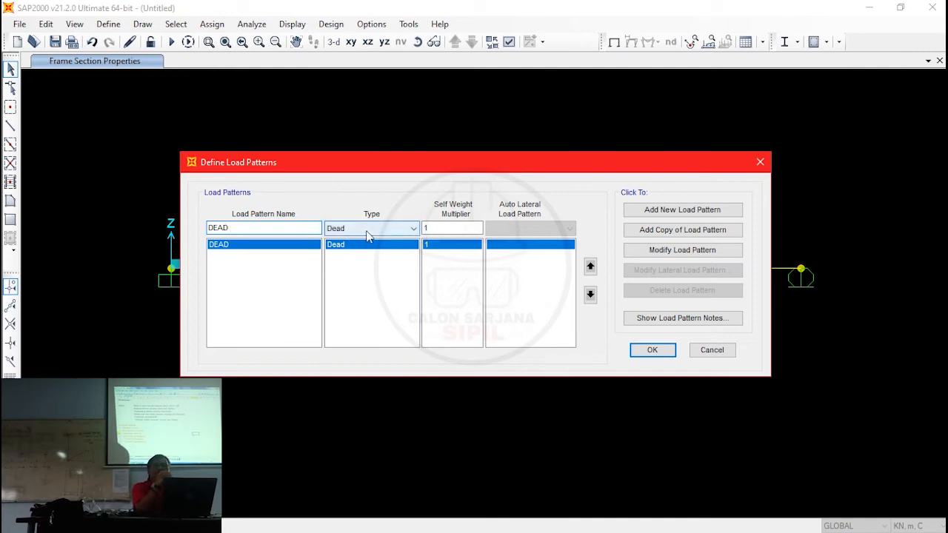
double_click(299, 227)
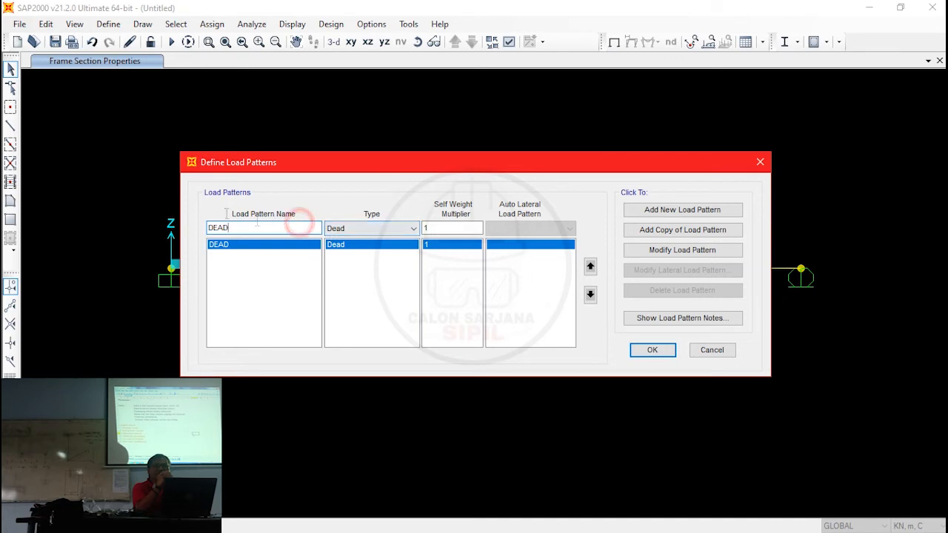
text(MATI)
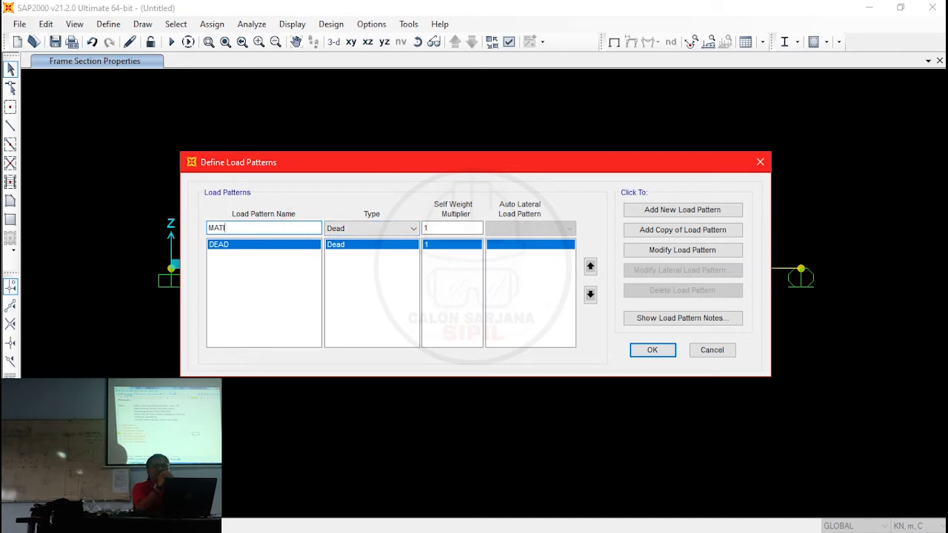
text( - BS)
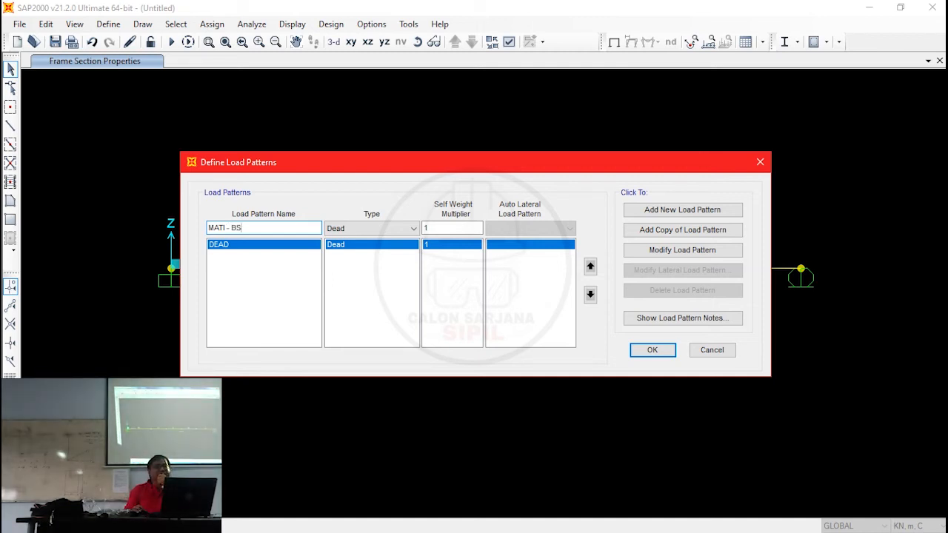
- Expand the list of load types, choose Dead for MATI - BS, and add it as a new load pattern with self weight multiplier 1
click(385, 228)
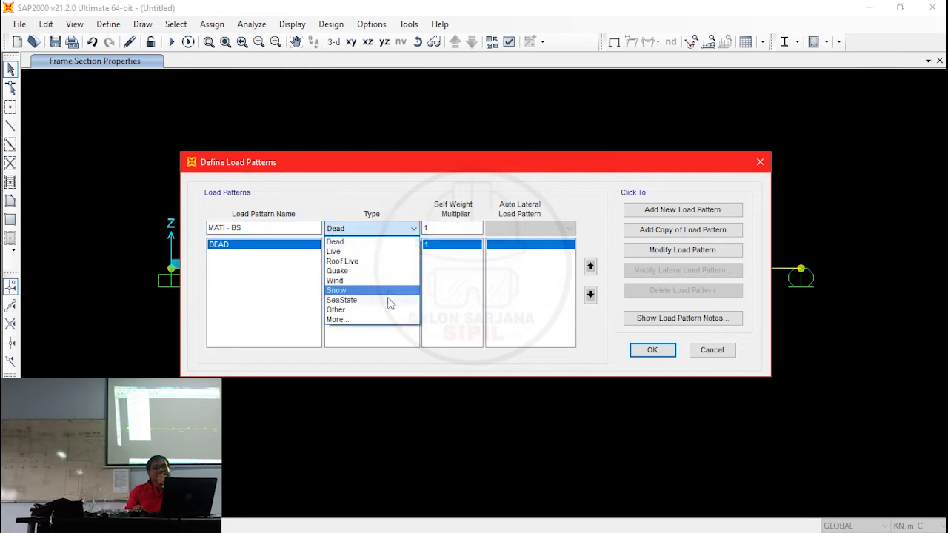
click(344, 320)
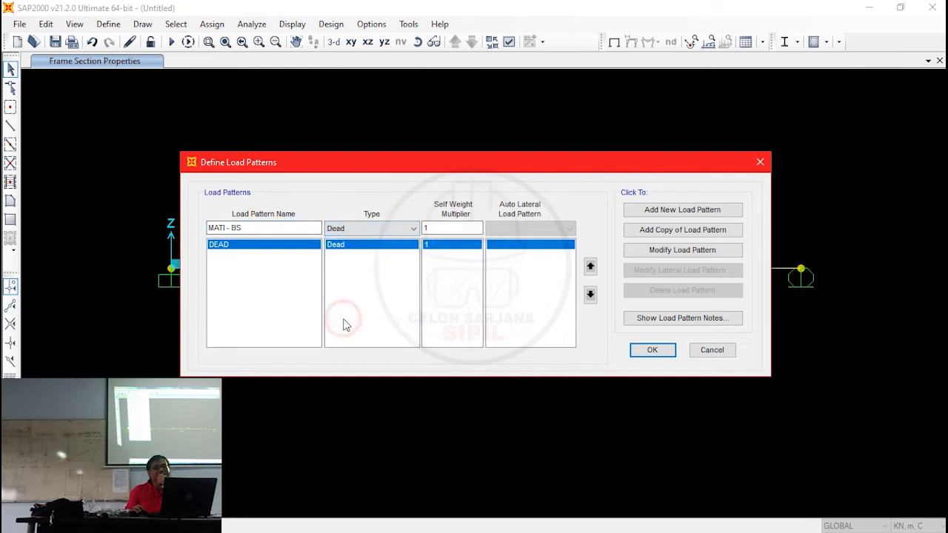
click(373, 234)
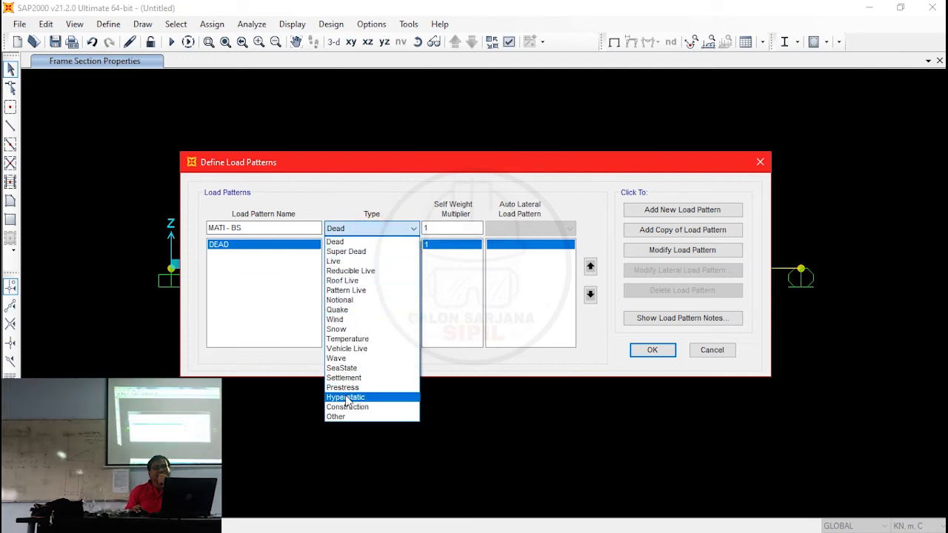
click(366, 242)
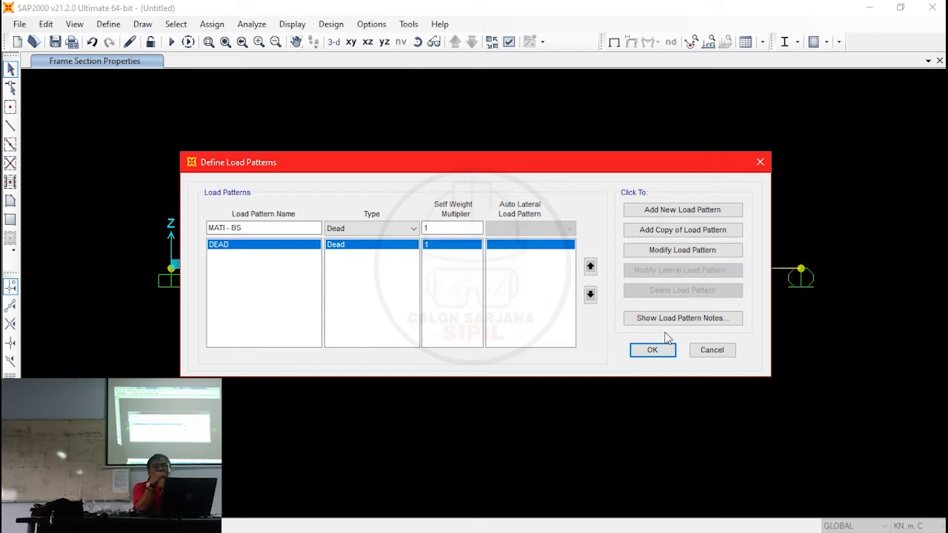
click(693, 210)
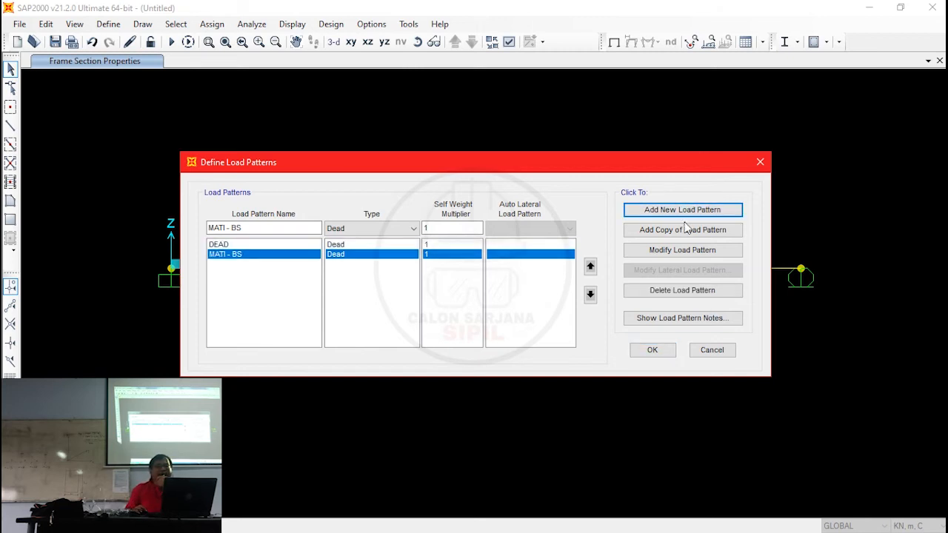
- Add a new load pattern named MATI - TAMBAHAN of type Super Dead with self weight multiplier 0
click(268, 230)
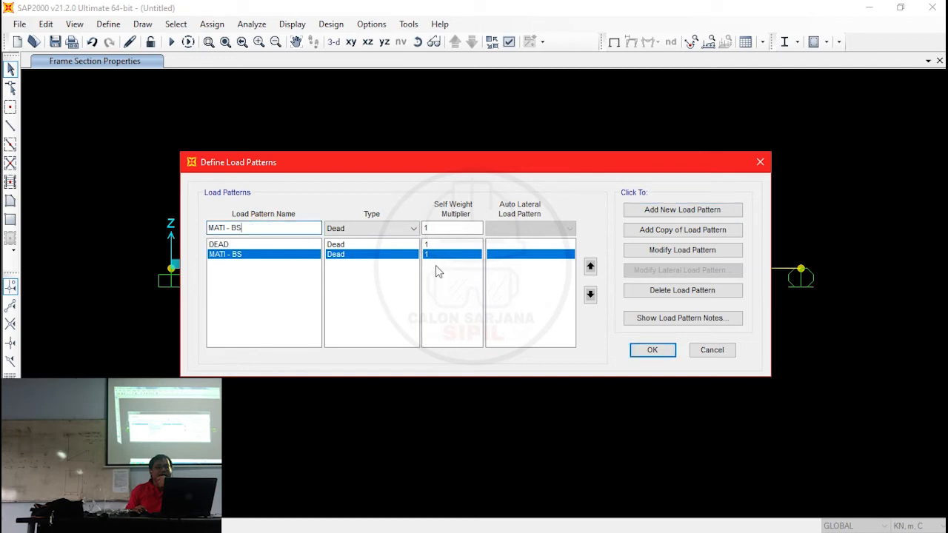
key(BackSpace)
key(BackSpace)
text(TAMBAHAN)
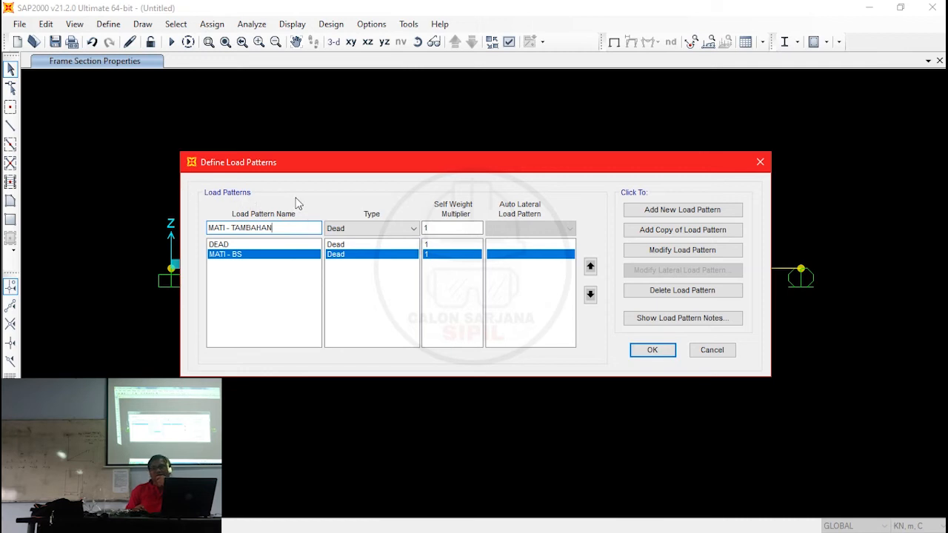
click(387, 228)
click(383, 253)
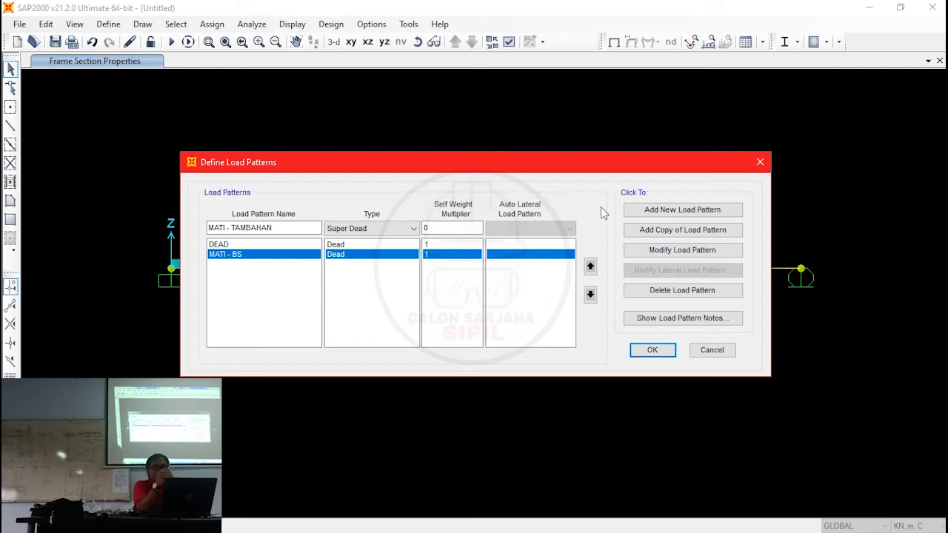
click(665, 210)
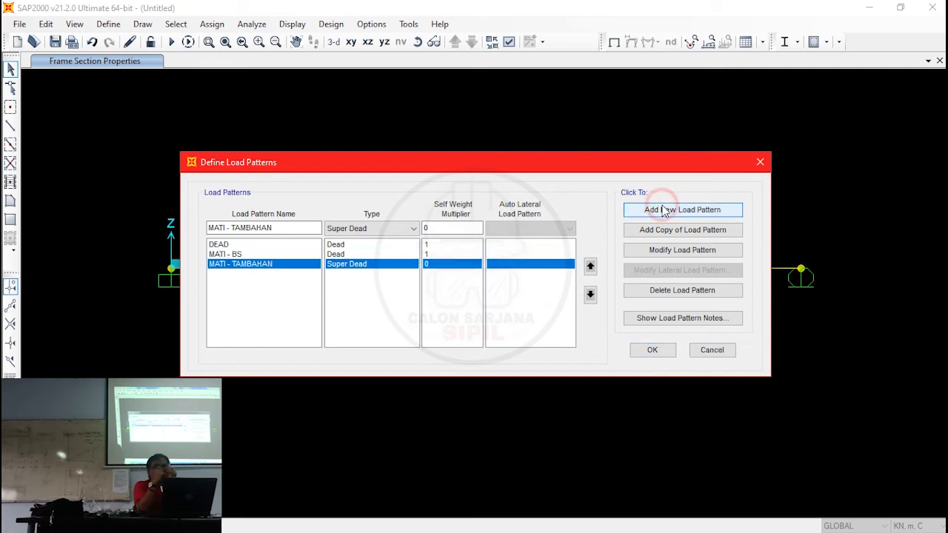
- Add a new load pattern named HIDUP of type Live with self weight multiplier 0
click(288, 229)
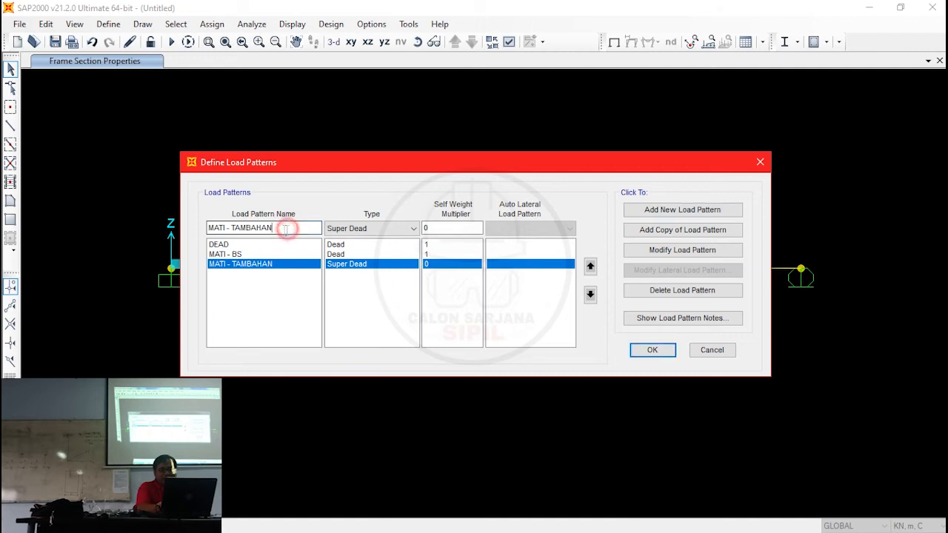
triple_click(288, 228)
text(HIDUP)
click(381, 228)
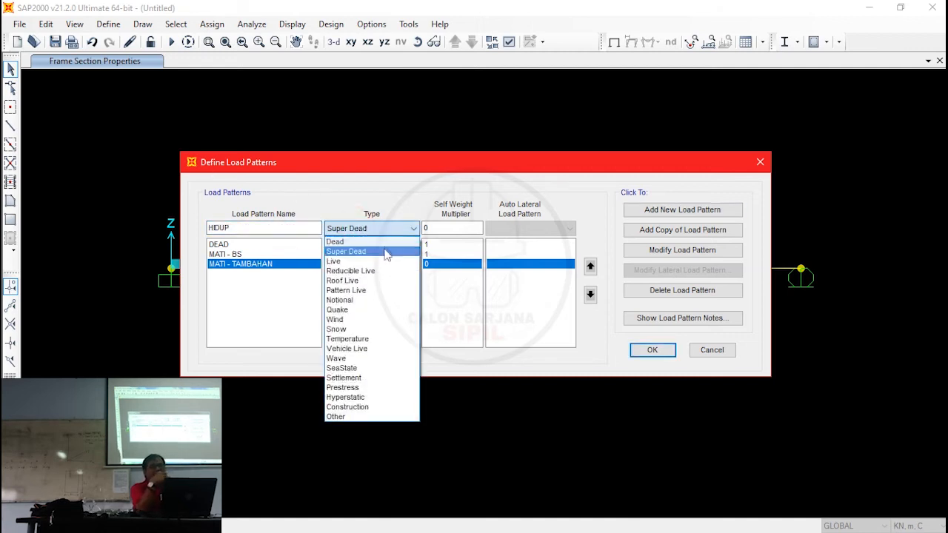
click(385, 261)
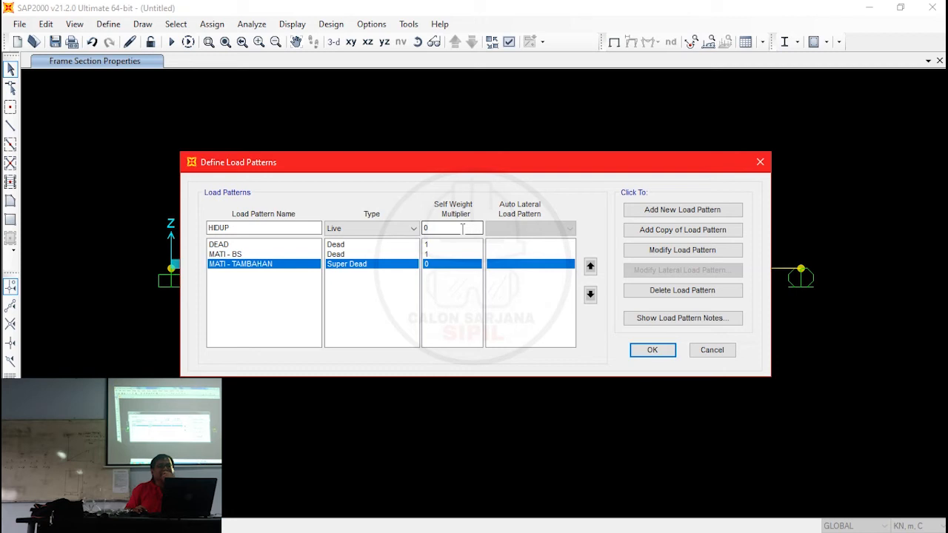
click(641, 212)
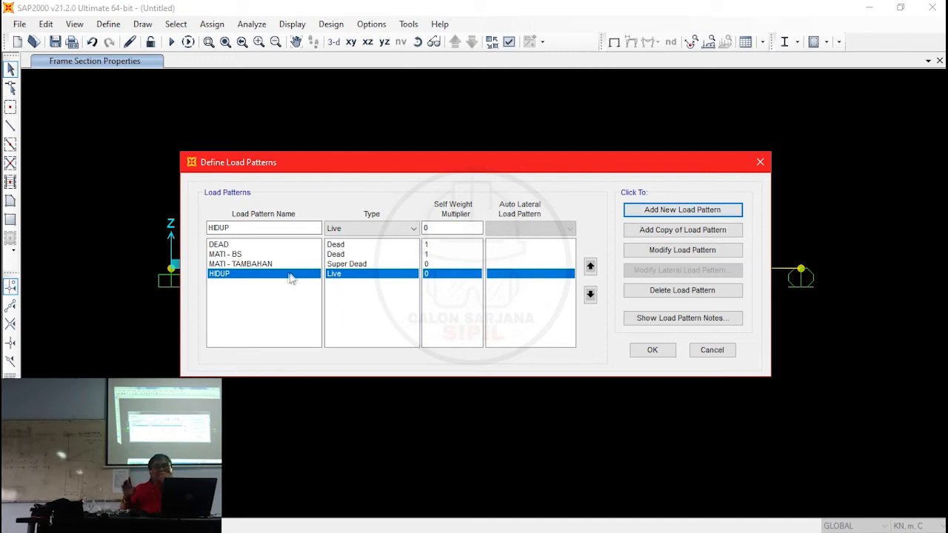
- Delete the default DEAD load pattern and accept the load pattern definitions
click(219, 247)
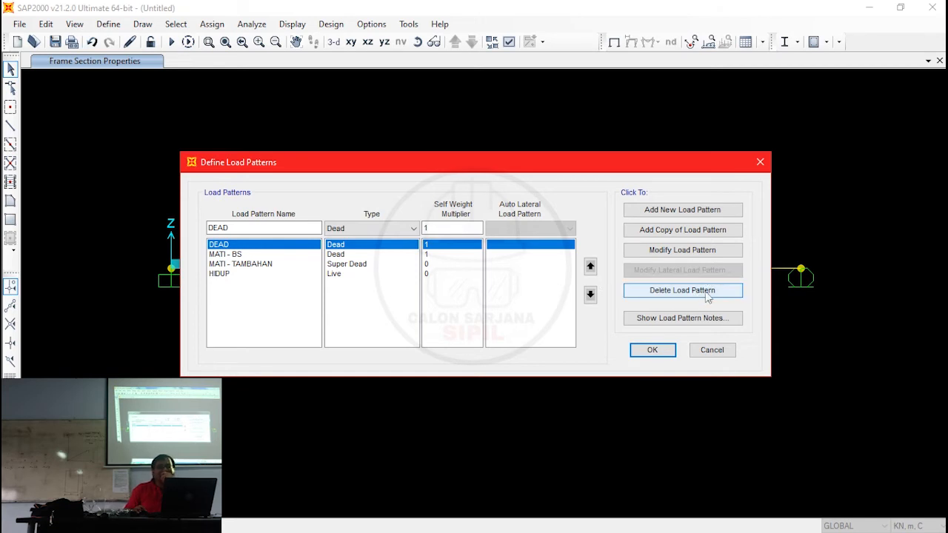
click(696, 293)
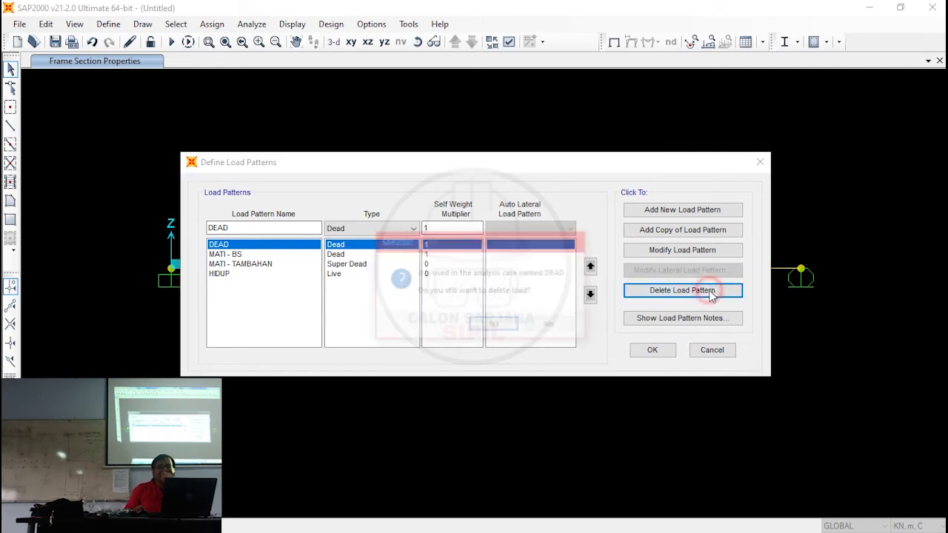
click(505, 331)
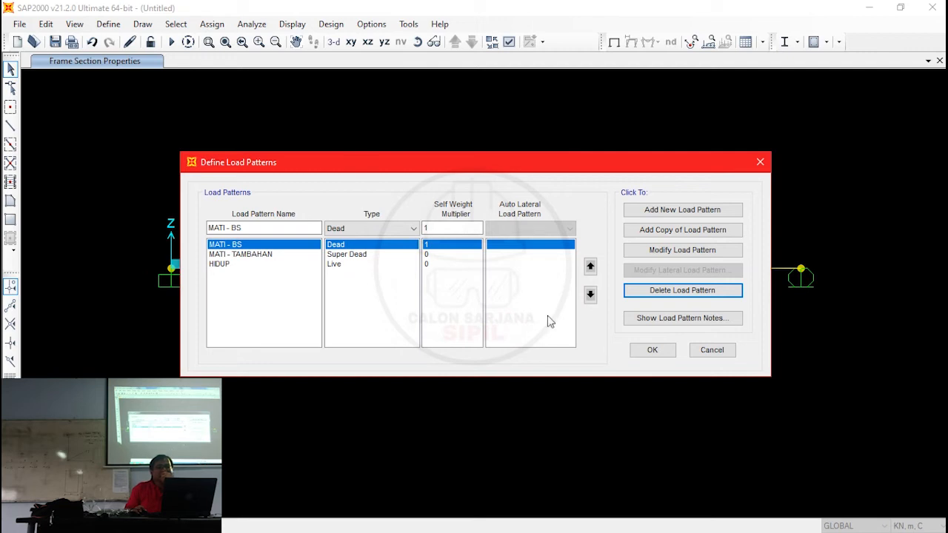
click(652, 349)
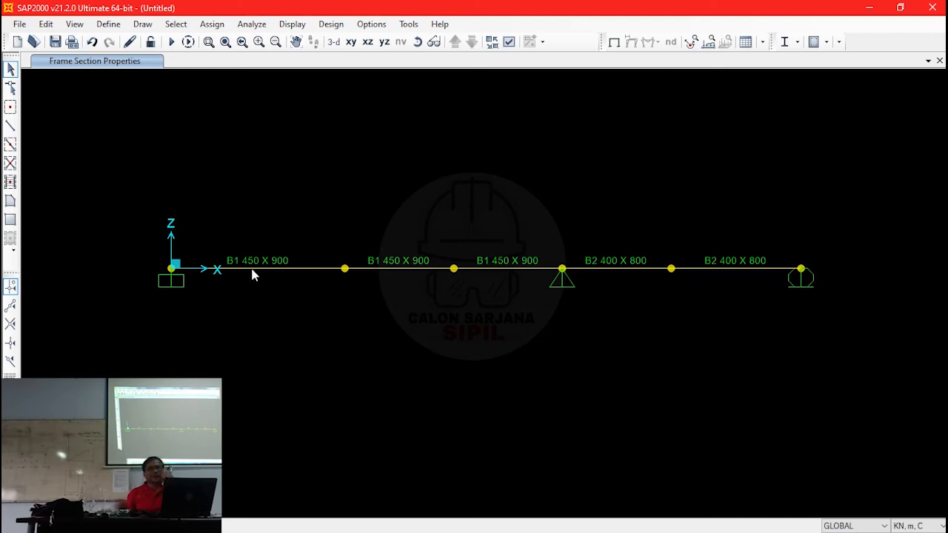
- Start assigning a distributed frame load to the first span at the fixed support, using load pattern MATI - TAMBAHAN and the GLOBAL coordinate system
click(244, 268)
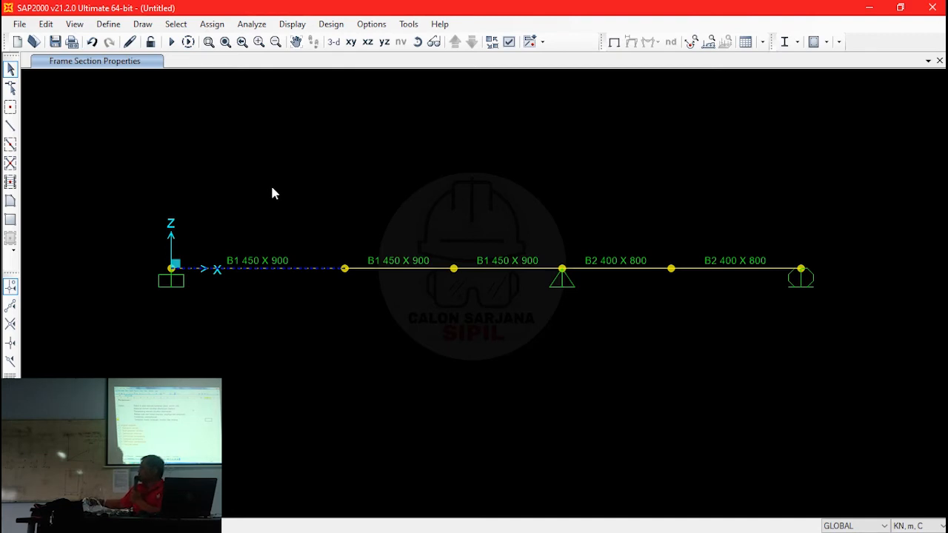
click(210, 24)
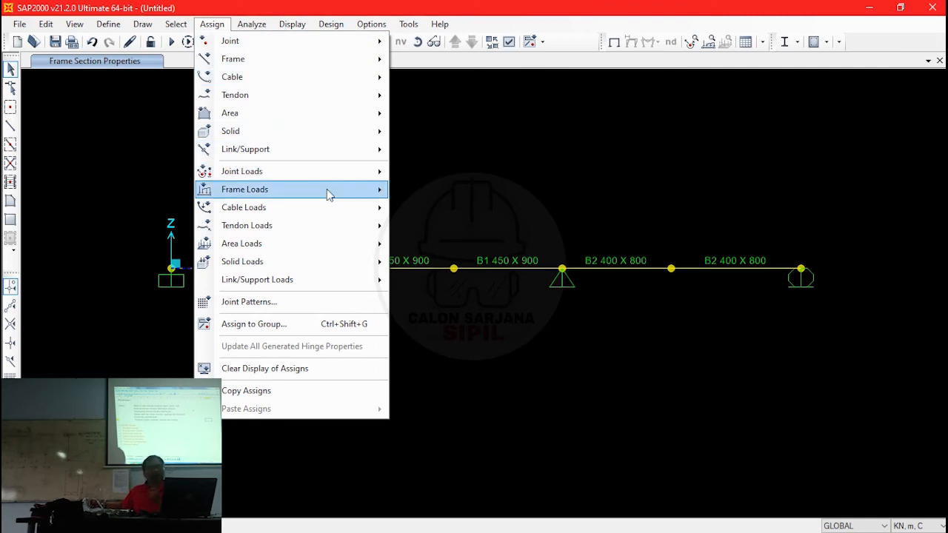
mouse_move(375, 199)
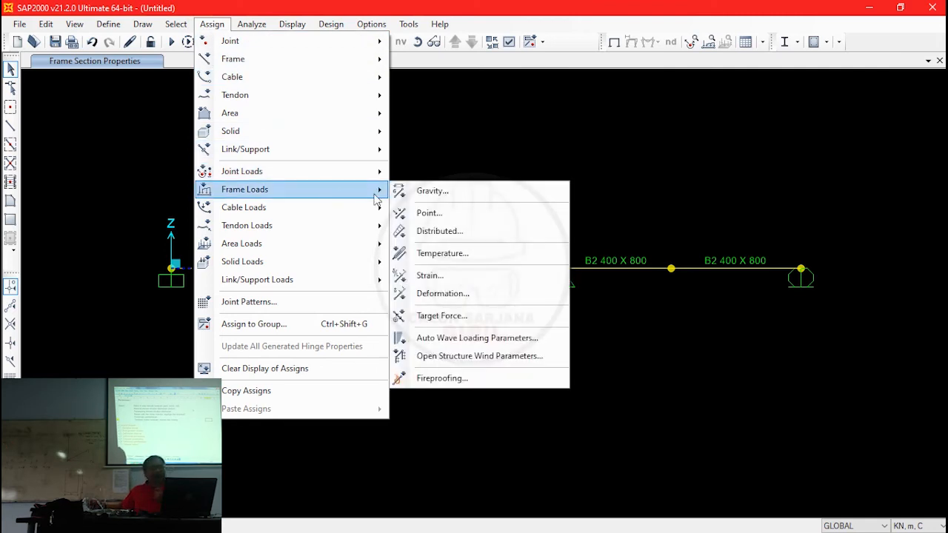
click(457, 232)
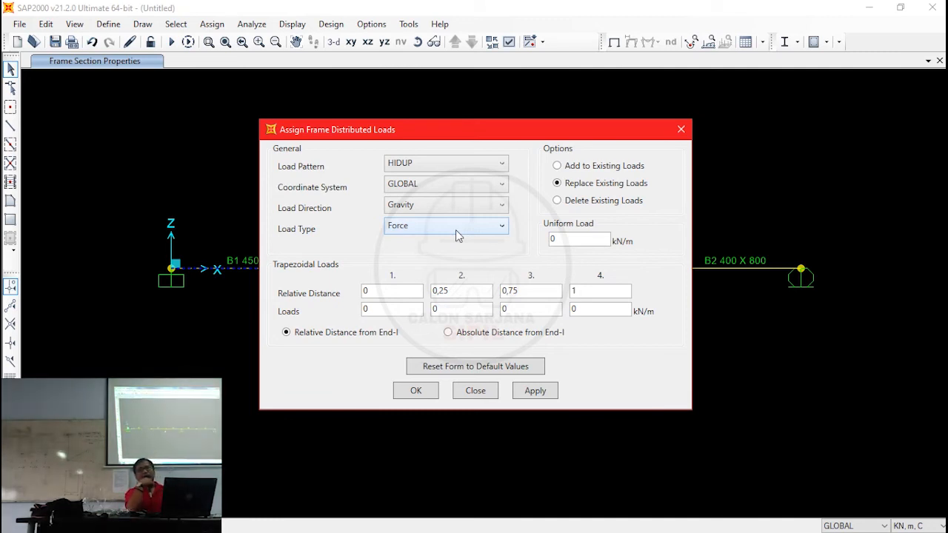
click(455, 164)
click(462, 205)
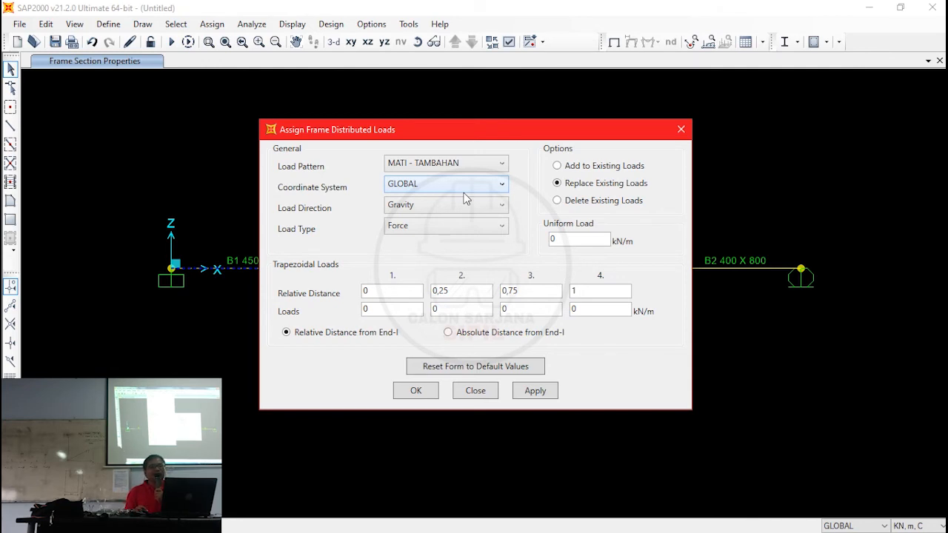
click(464, 192)
click(463, 193)
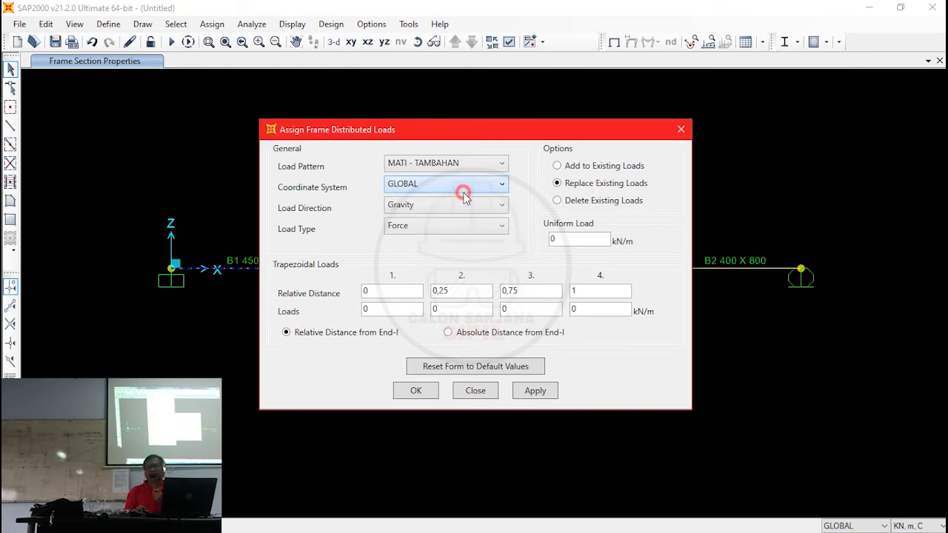
- Apply a uniform load of -20 kN/m in the Z direction to the first span, adding it to existing loads
click(403, 209)
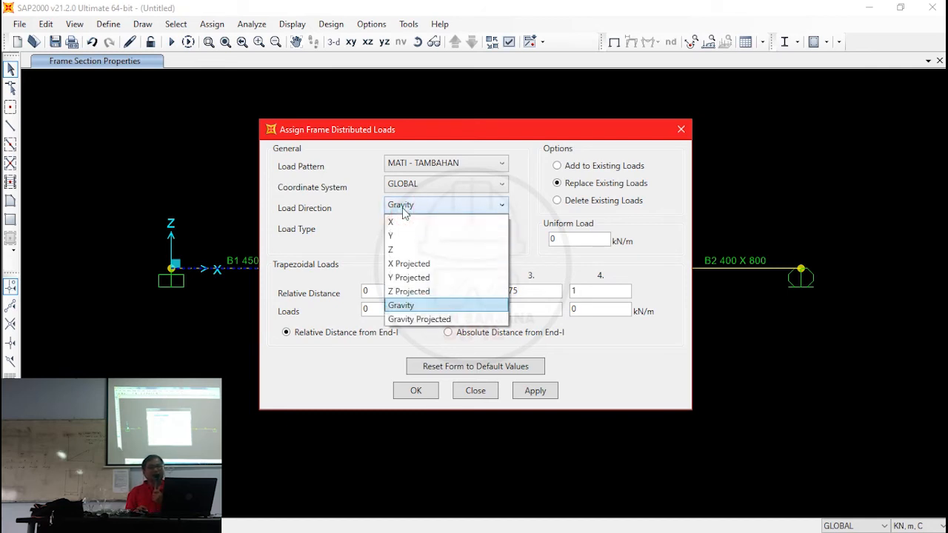
click(398, 251)
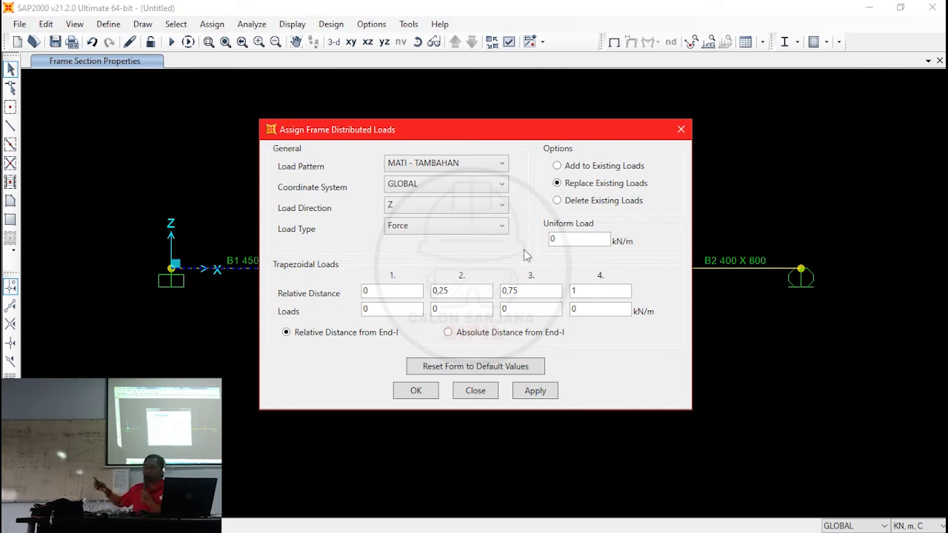
double_click(565, 246)
text(20)
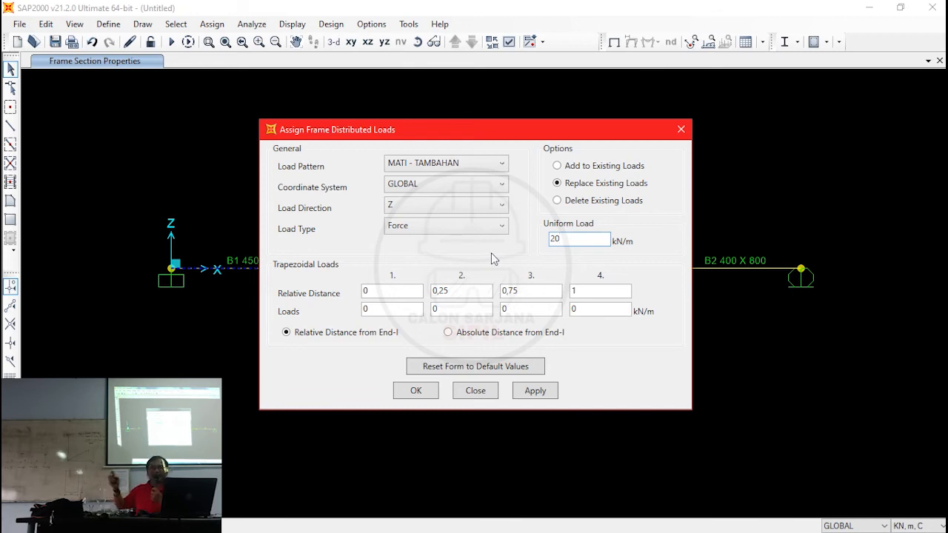
click(553, 239)
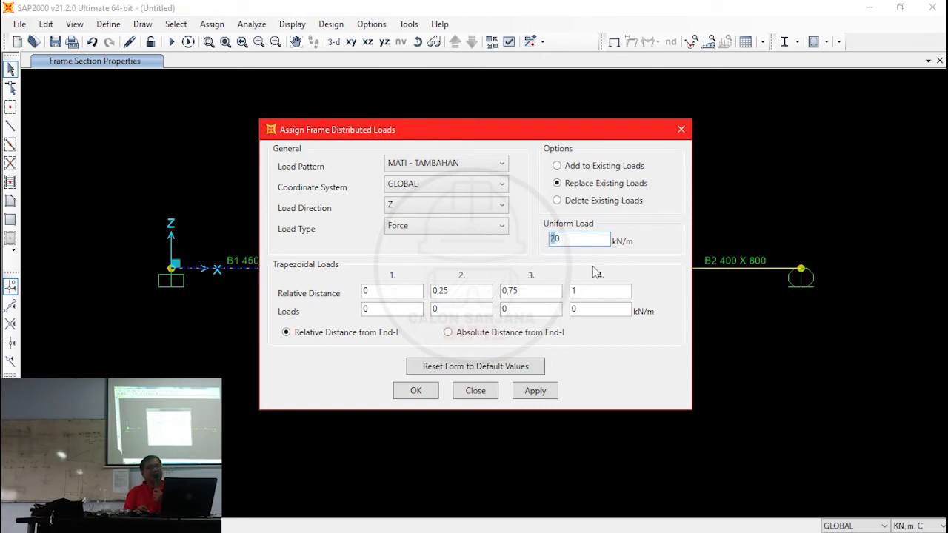
text(-)
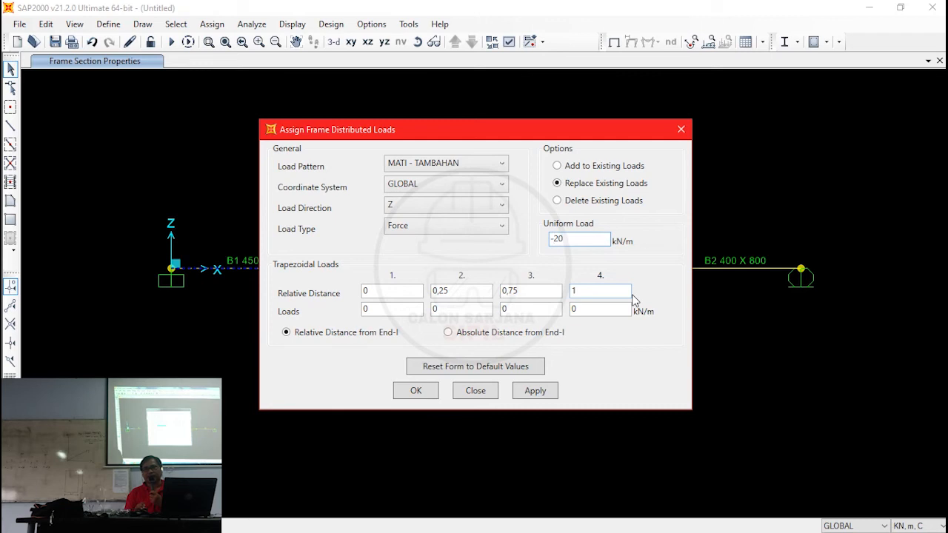
click(605, 164)
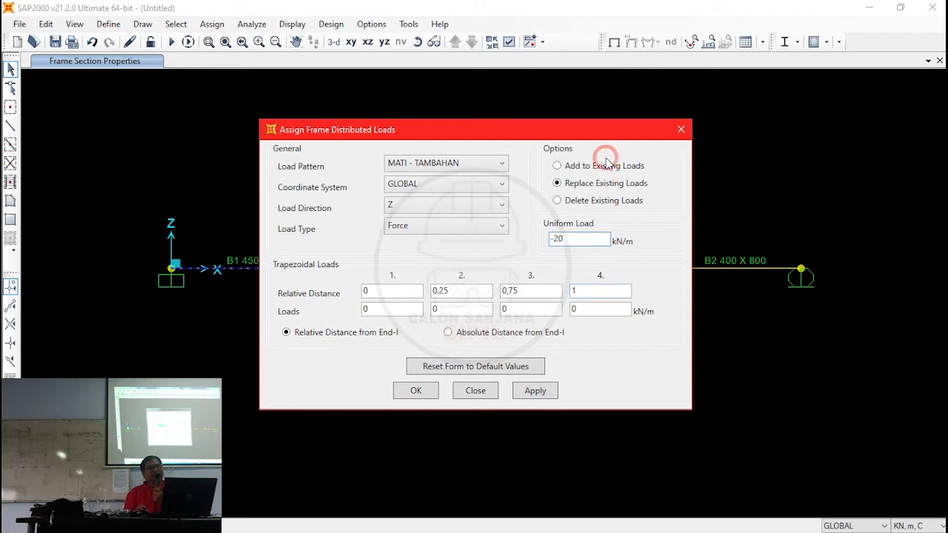
click(435, 392)
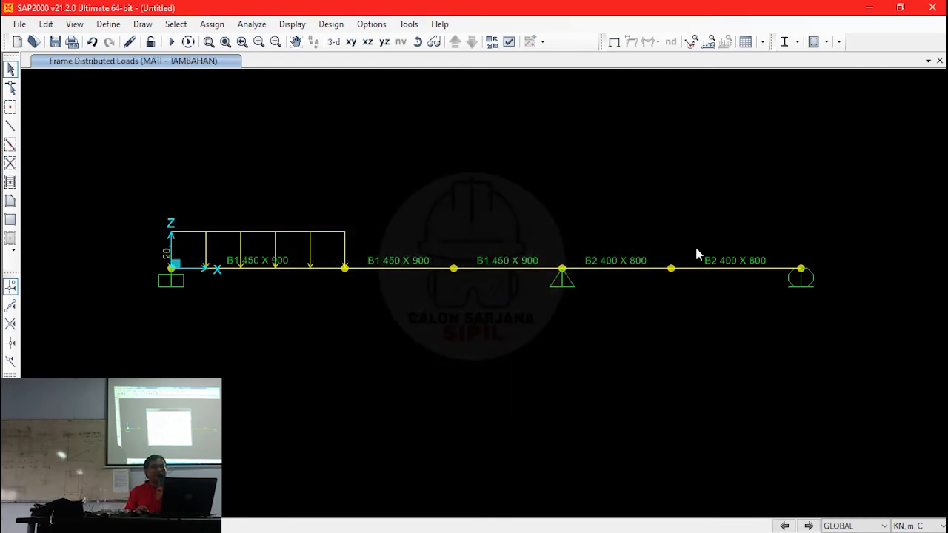
- Assign a uniform distributed load of -30 kN/m in Z to the last span at the roller support, under MATI - TAMBAHAN
click(711, 272)
click(712, 272)
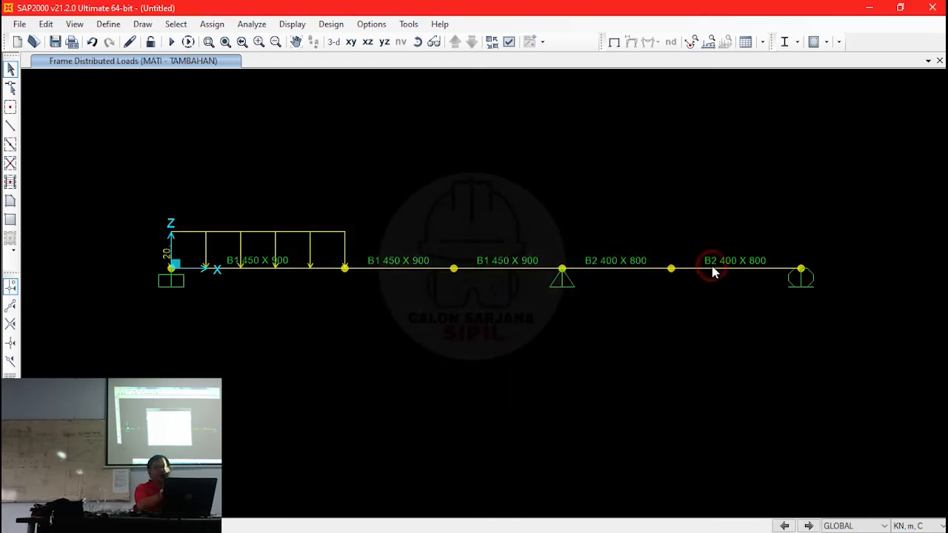
click(212, 24)
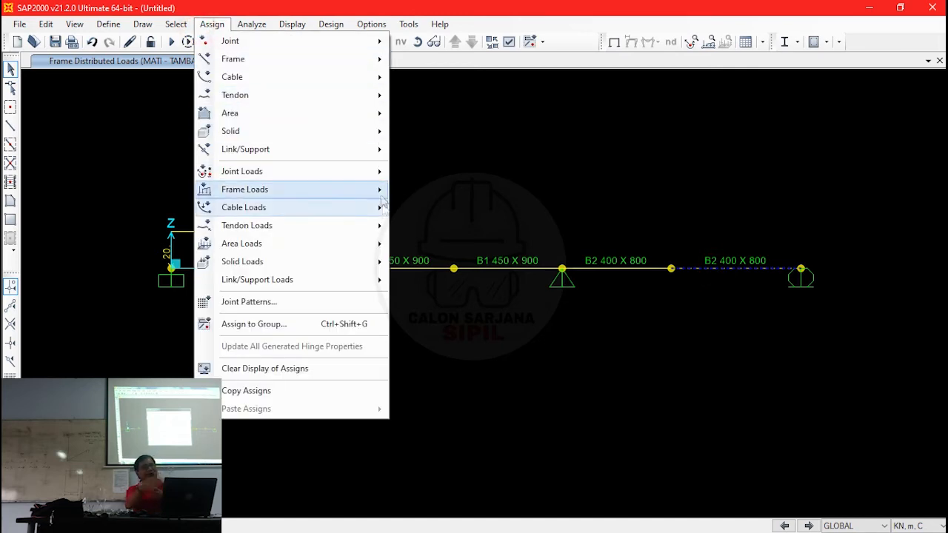
mouse_move(381, 190)
click(490, 228)
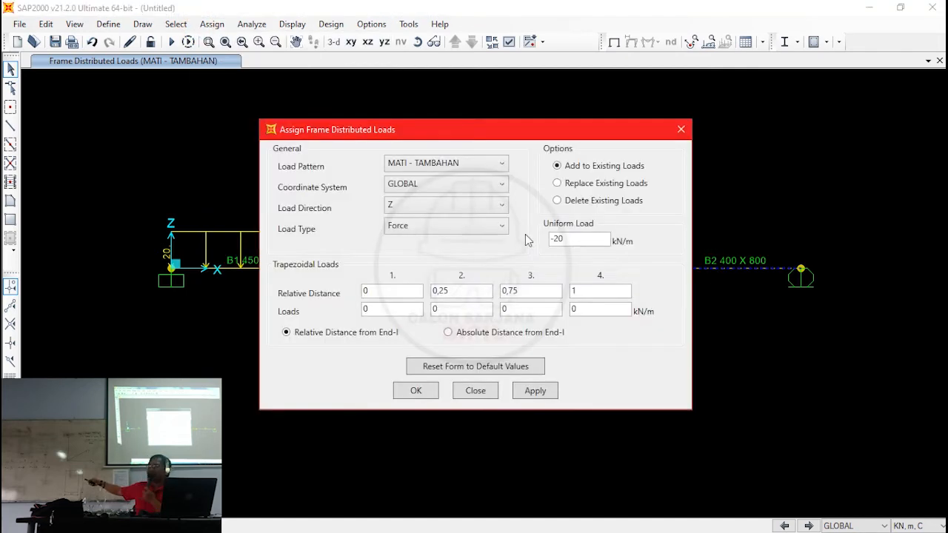
click(559, 238)
key(BackSpace)
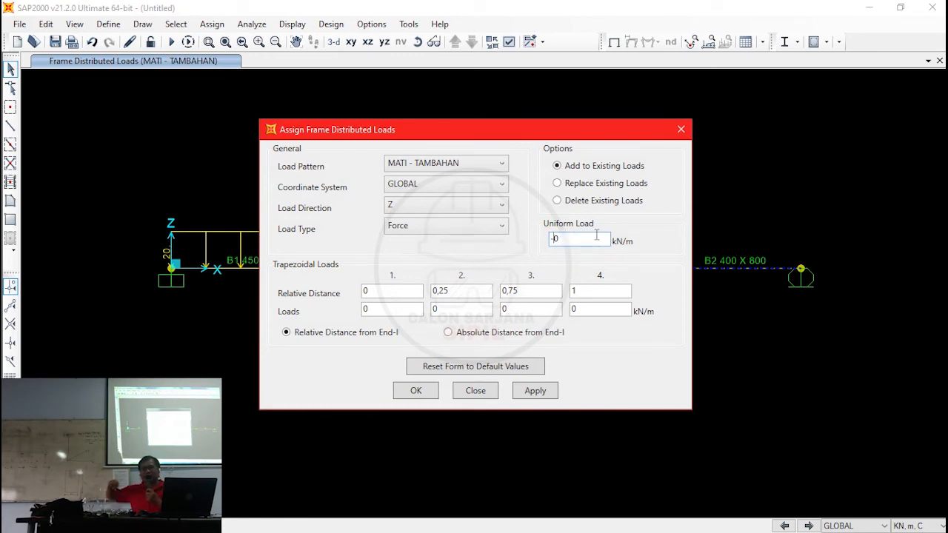
text(3)
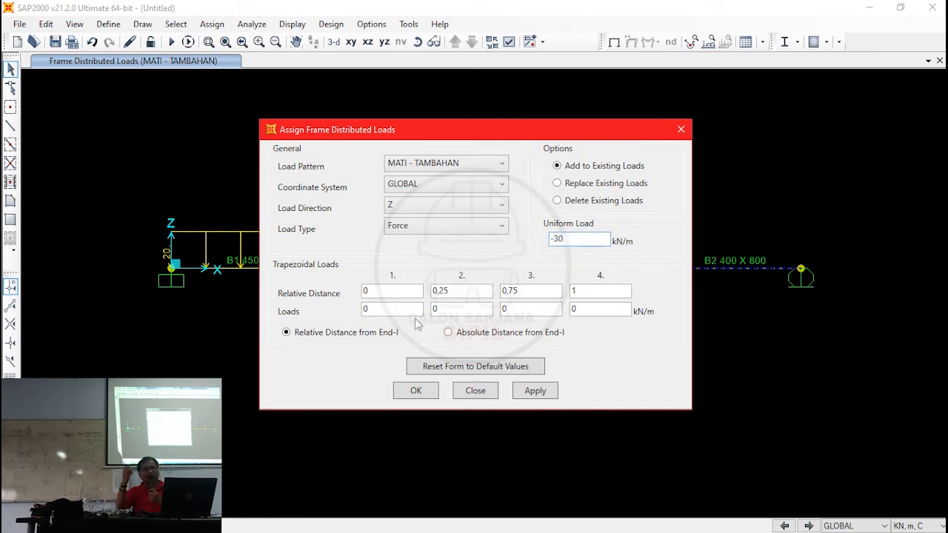
click(417, 390)
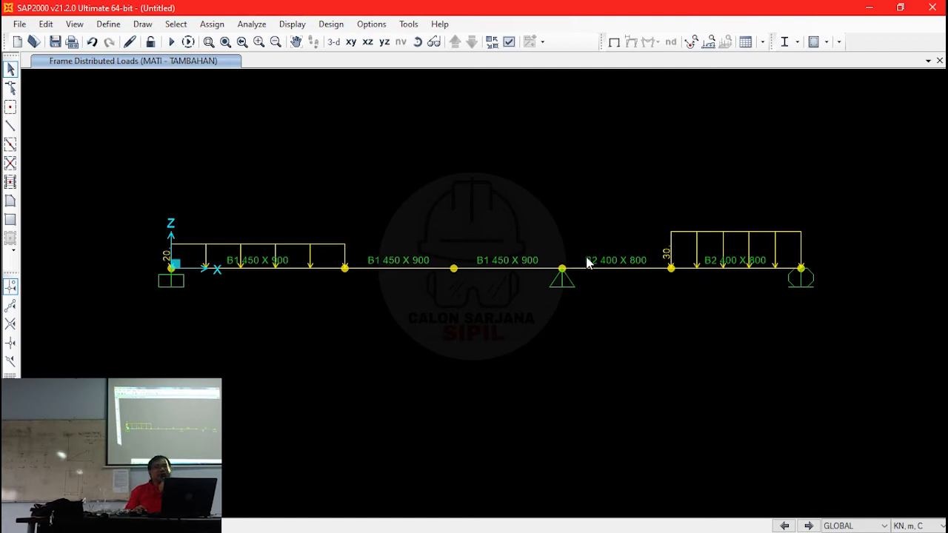
- Assign a Global Z joint force of -40 kN under MATI - TAMBAHAN to the joint between the second and third spans, adding to existing loads
click(454, 268)
click(212, 24)
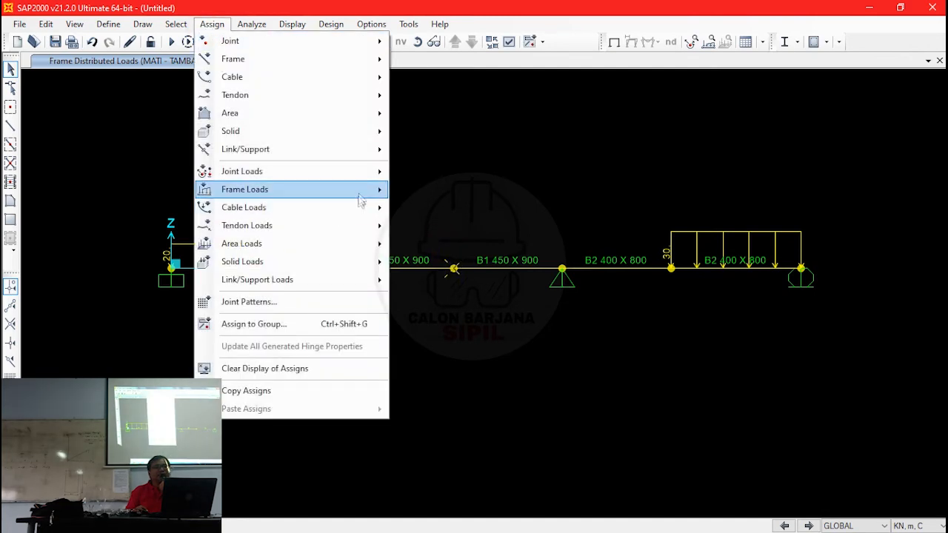
mouse_move(361, 191)
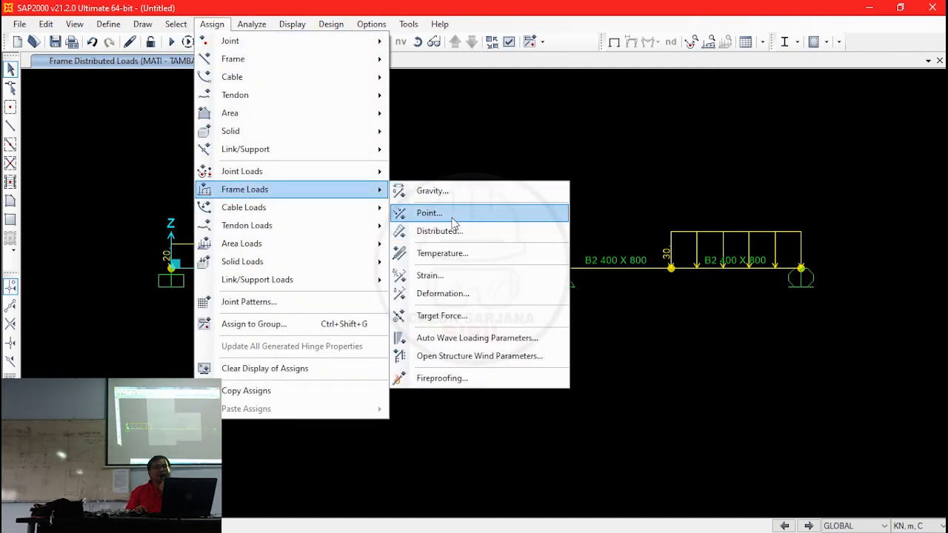
mouse_move(345, 171)
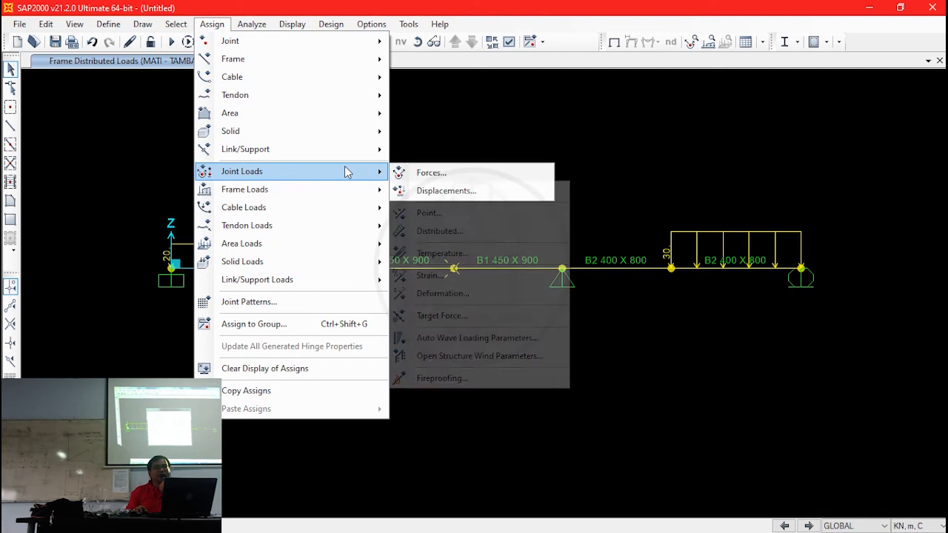
click(444, 178)
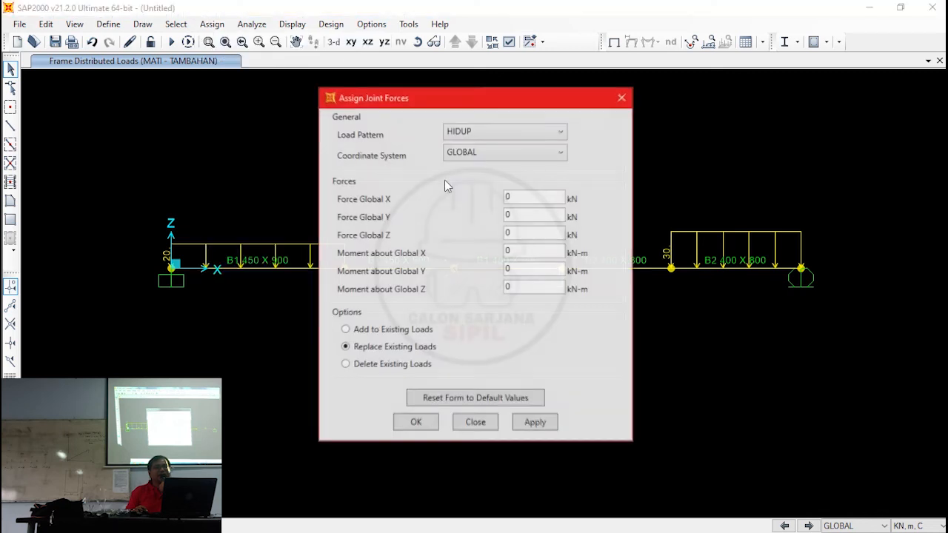
click(488, 131)
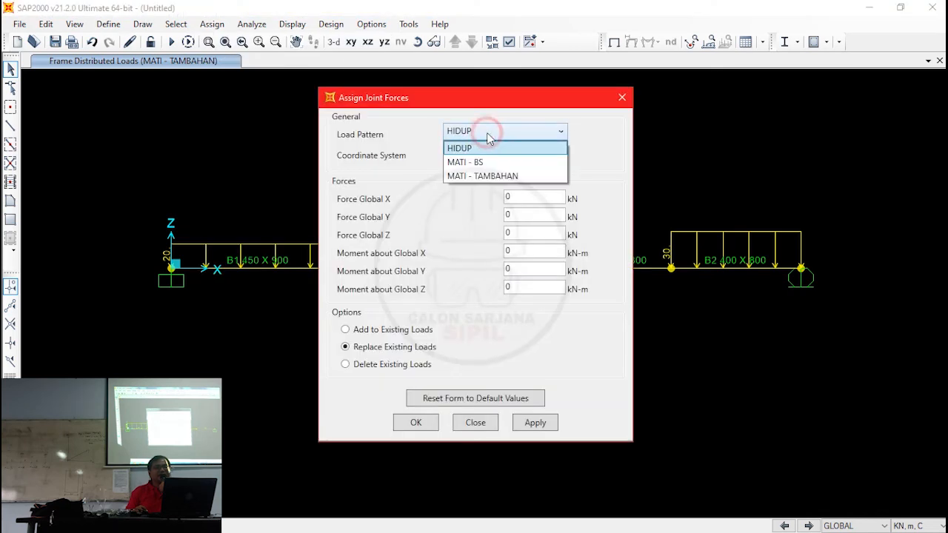
click(503, 176)
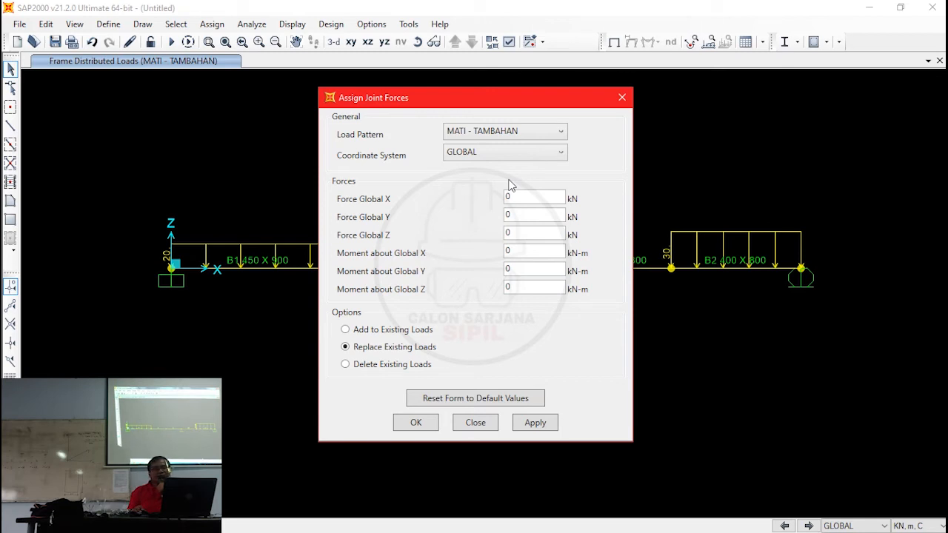
click(396, 330)
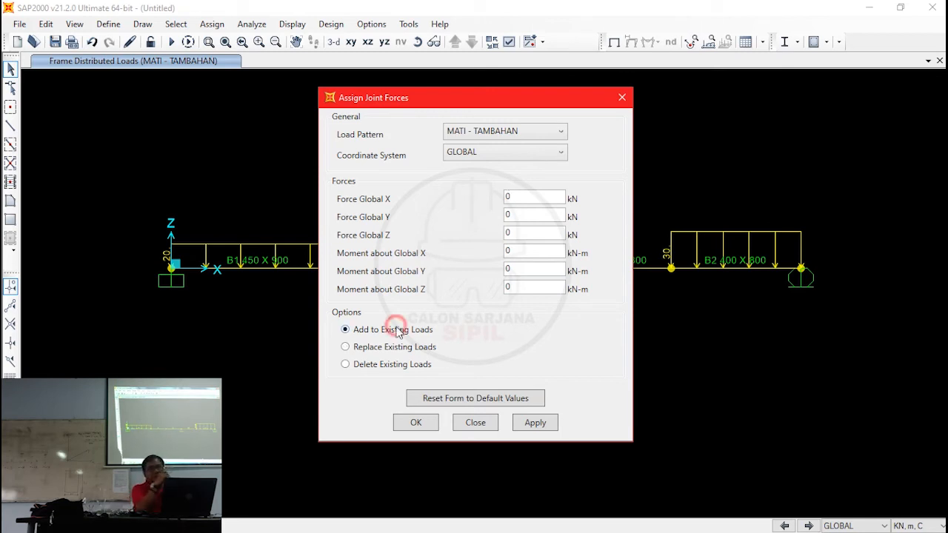
double_click(516, 233)
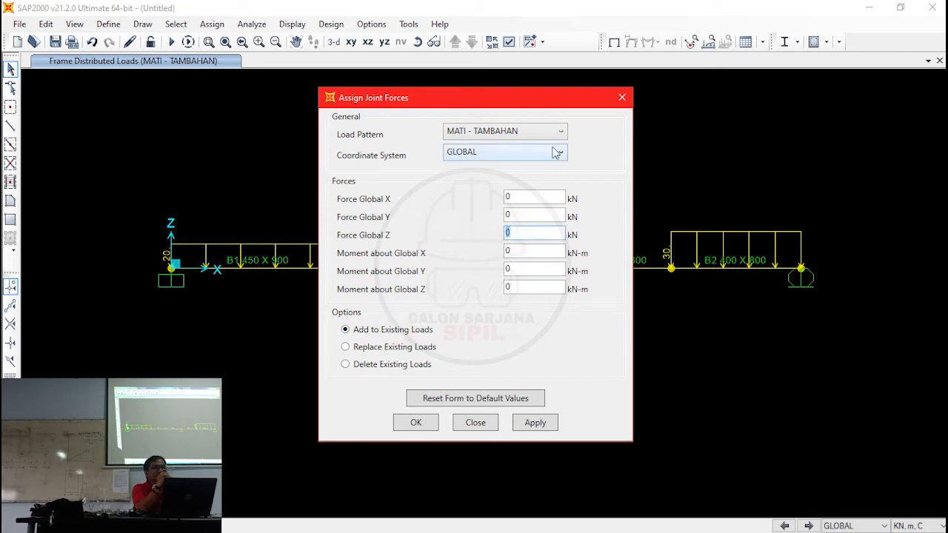
text(-40)
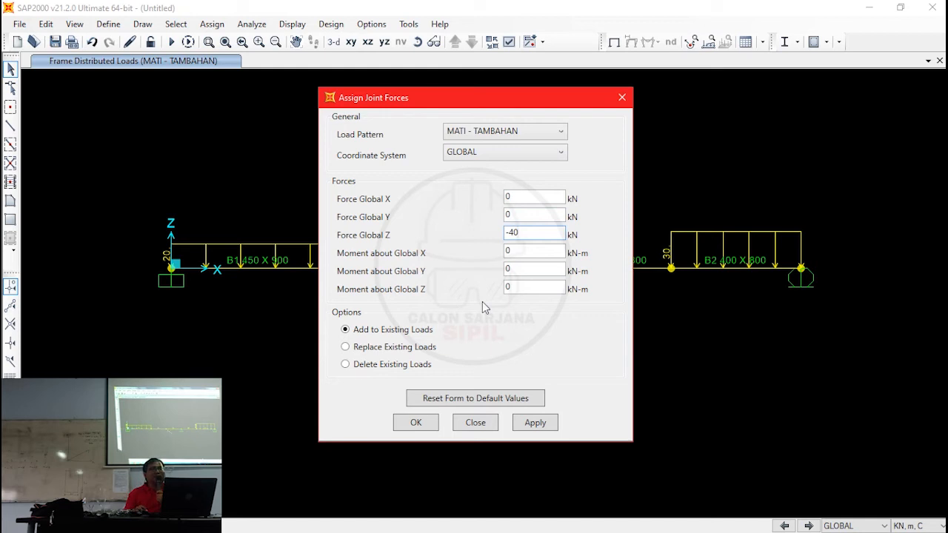
click(434, 425)
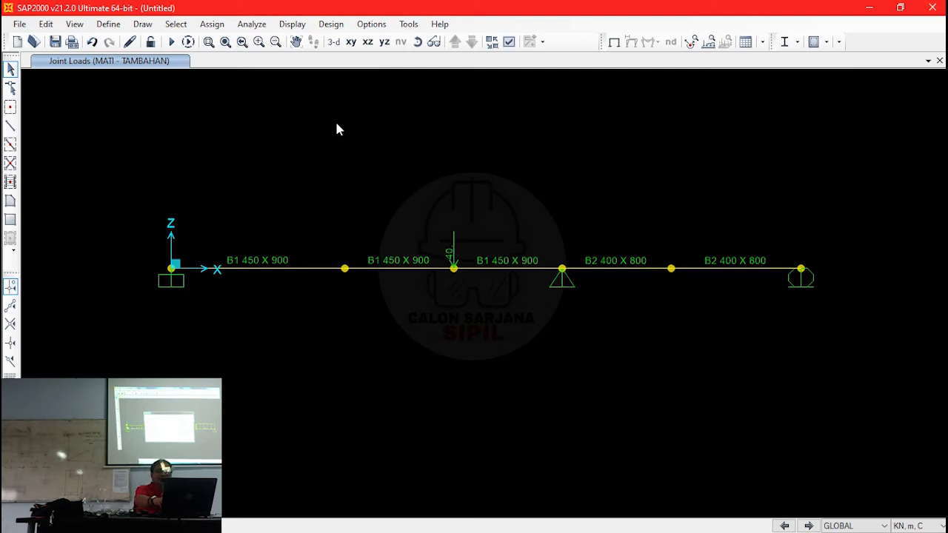
- Display the frame span load assignments for the MATI - TAMBAHAN load pattern on the beam
click(510, 43)
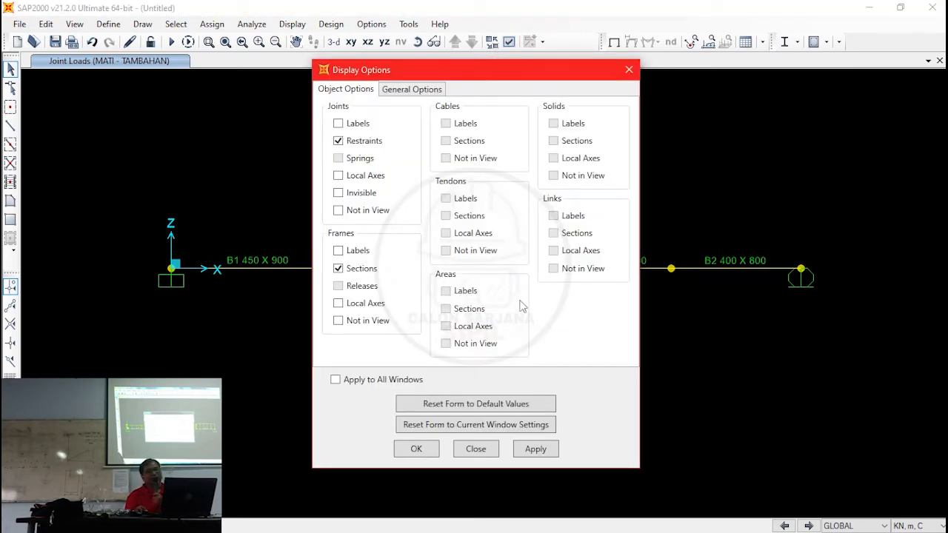
click(475, 448)
click(299, 27)
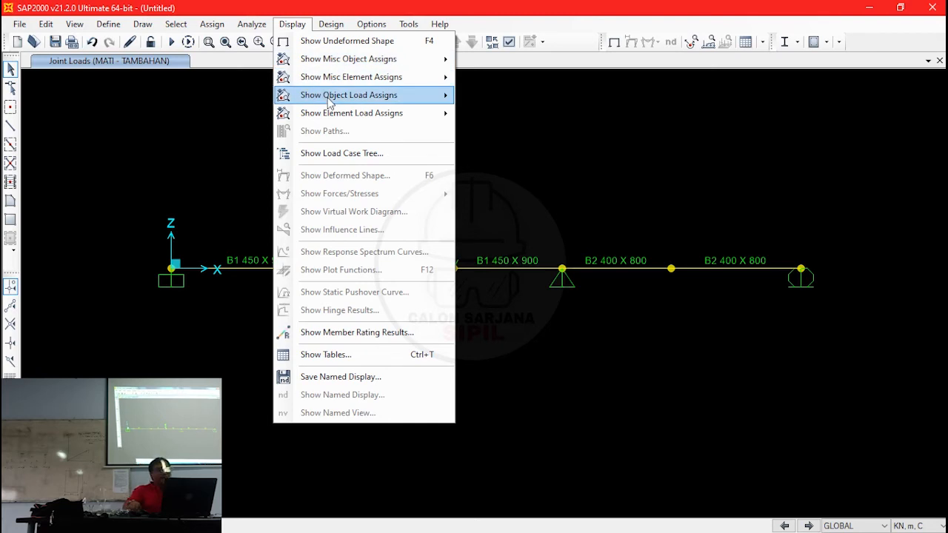
mouse_move(325, 96)
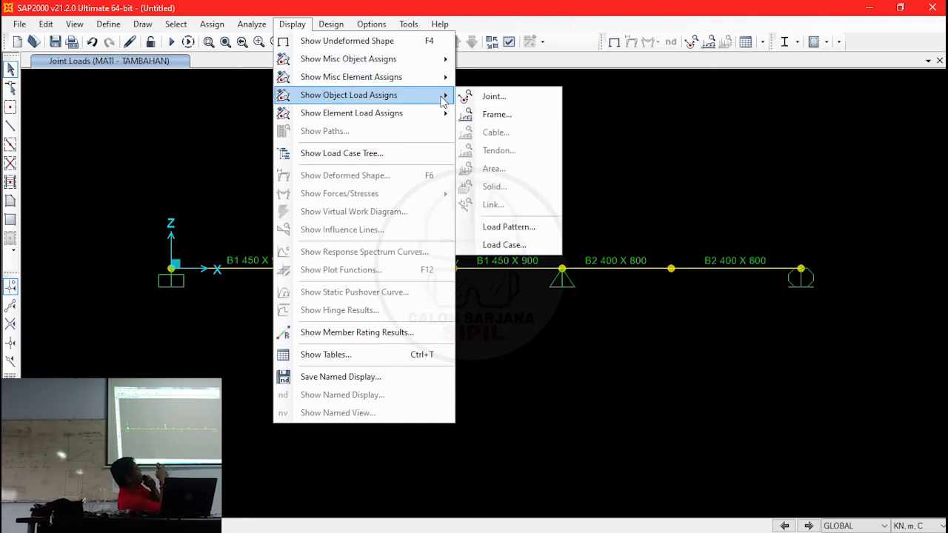
click(496, 114)
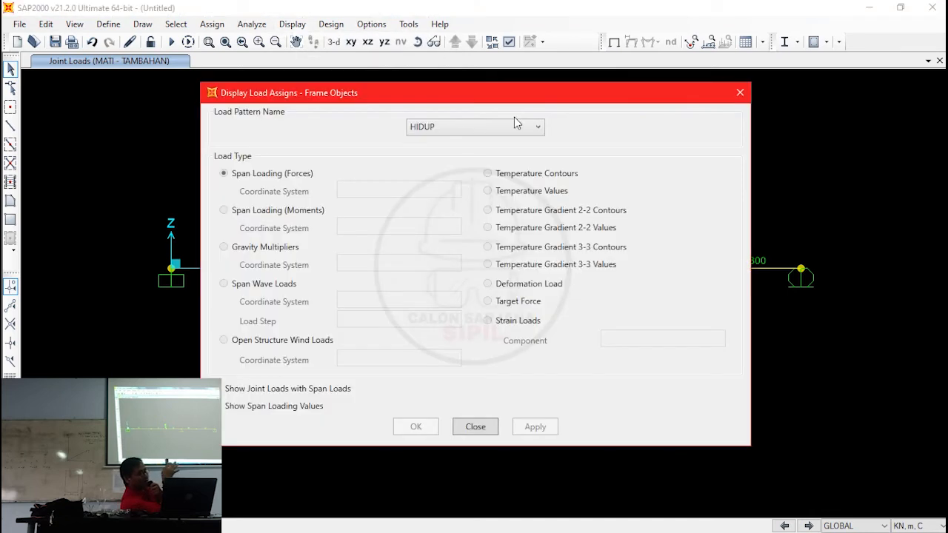
click(516, 127)
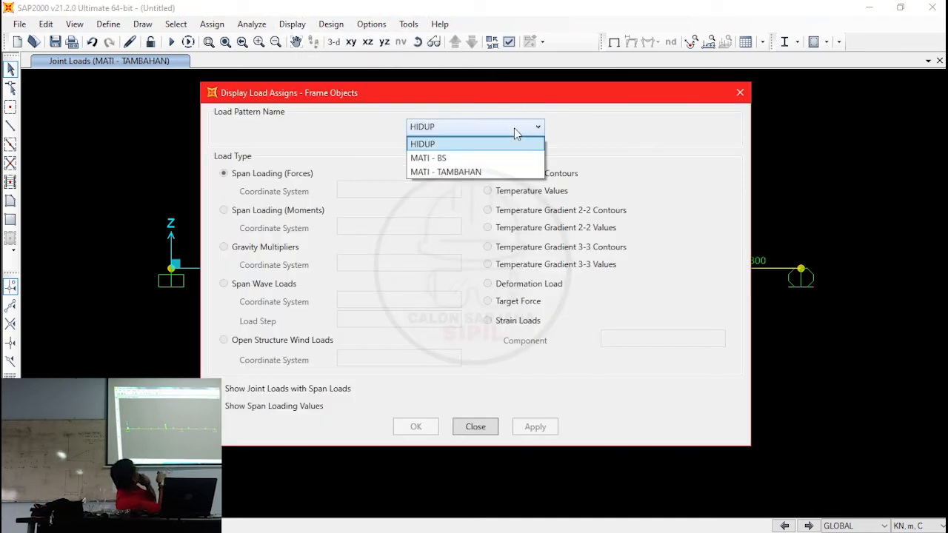
click(514, 128)
click(515, 128)
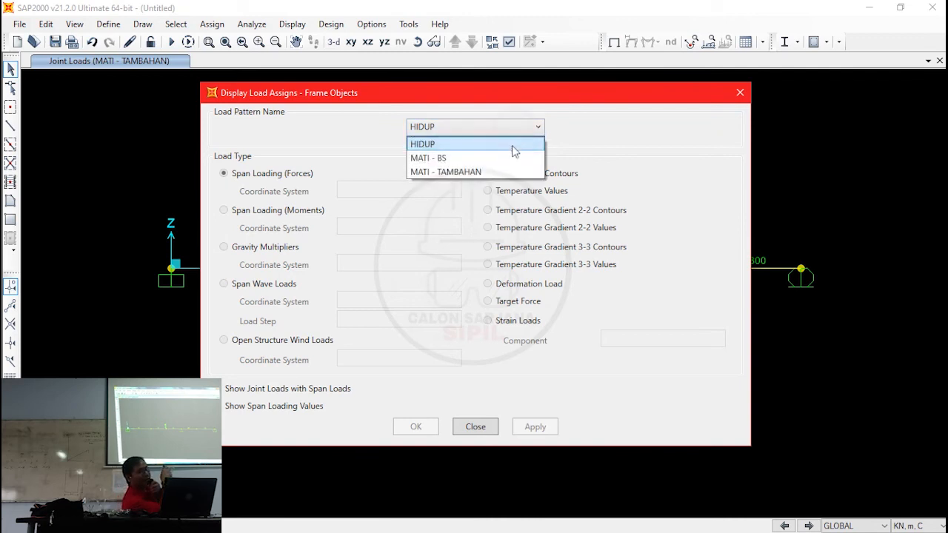
click(504, 172)
click(423, 438)
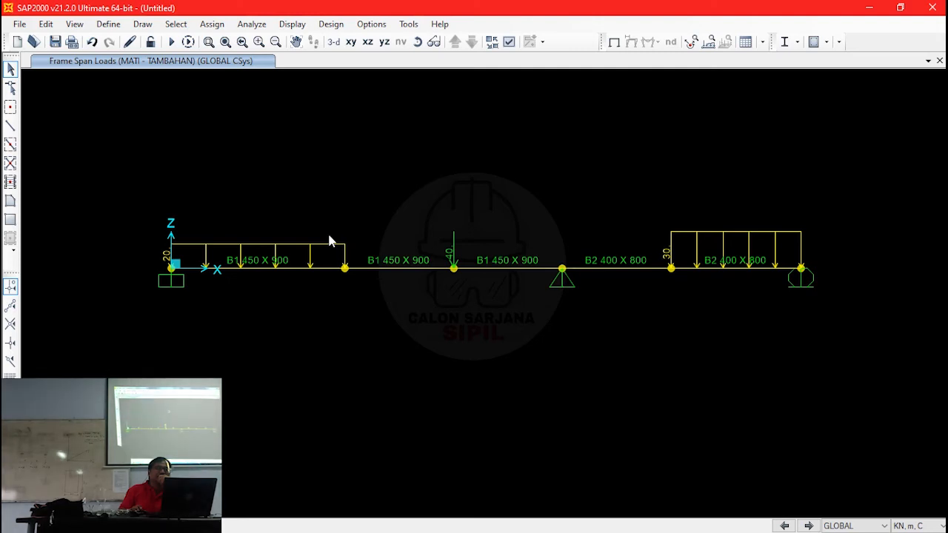
- Assign a uniform distributed load of -30 kN/m in Z to the first span under the HIDUP load pattern
click(260, 266)
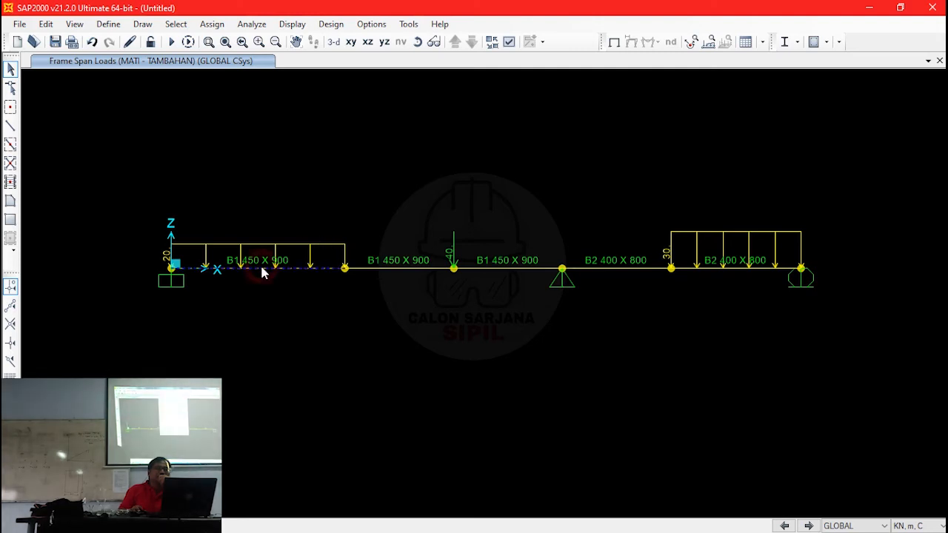
click(210, 24)
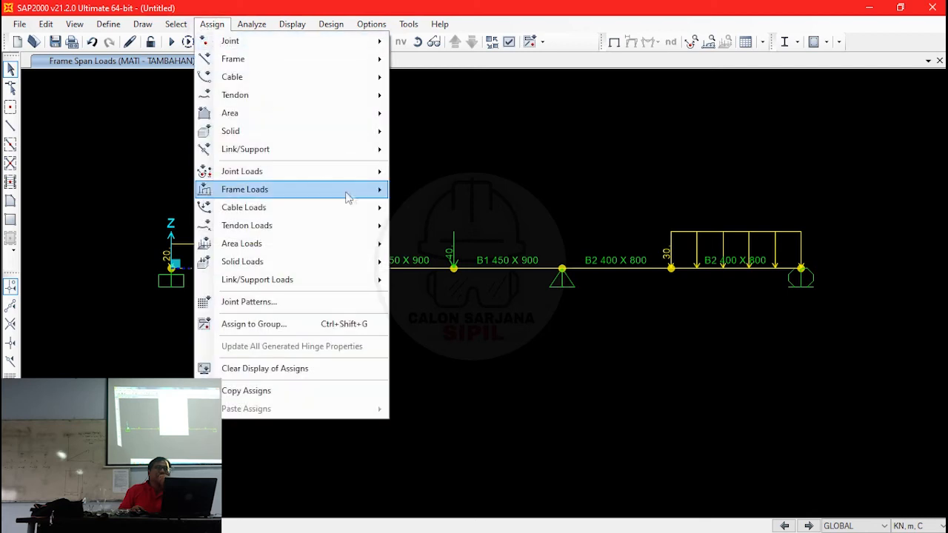
mouse_move(348, 190)
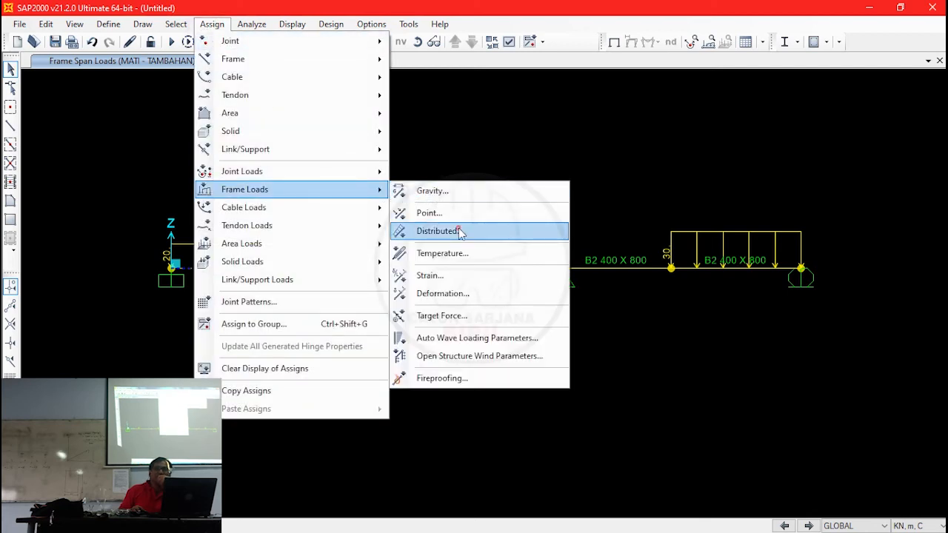
click(458, 231)
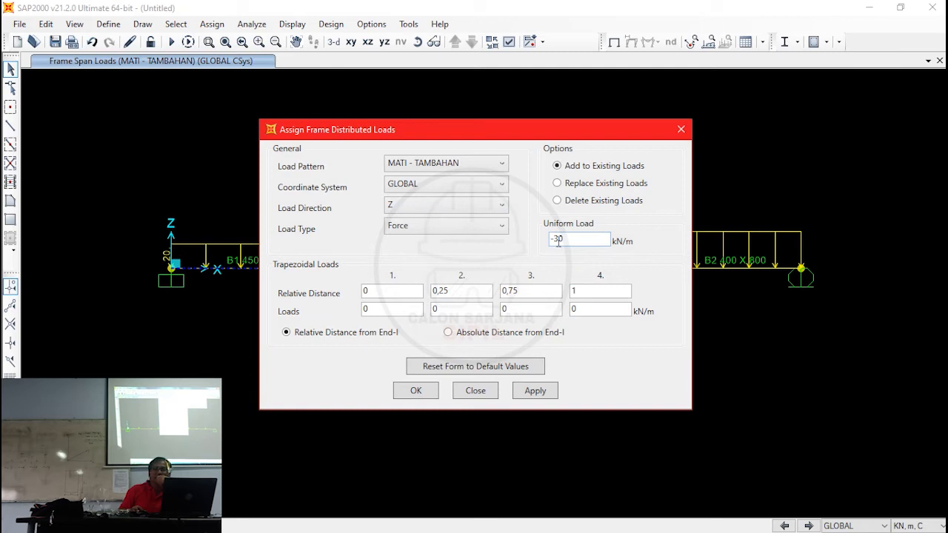
click(478, 163)
click(469, 181)
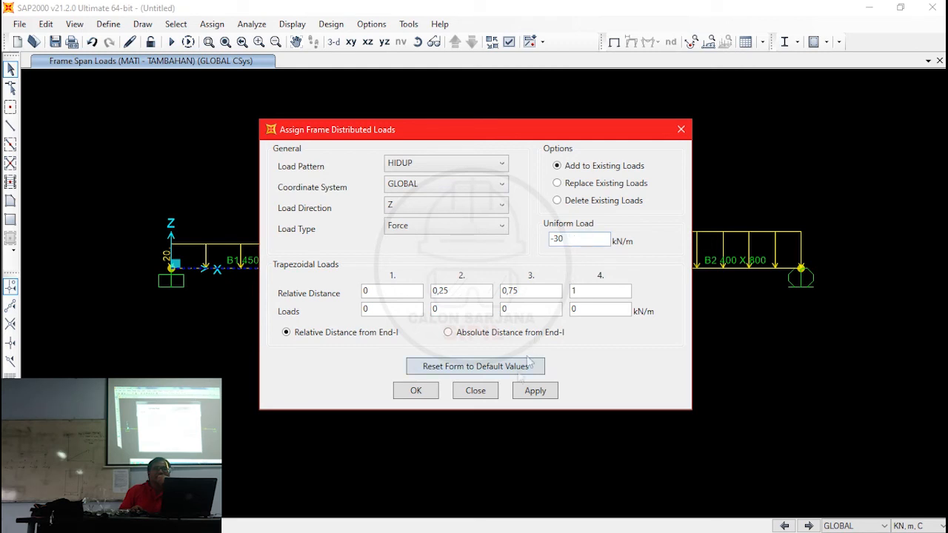
click(416, 390)
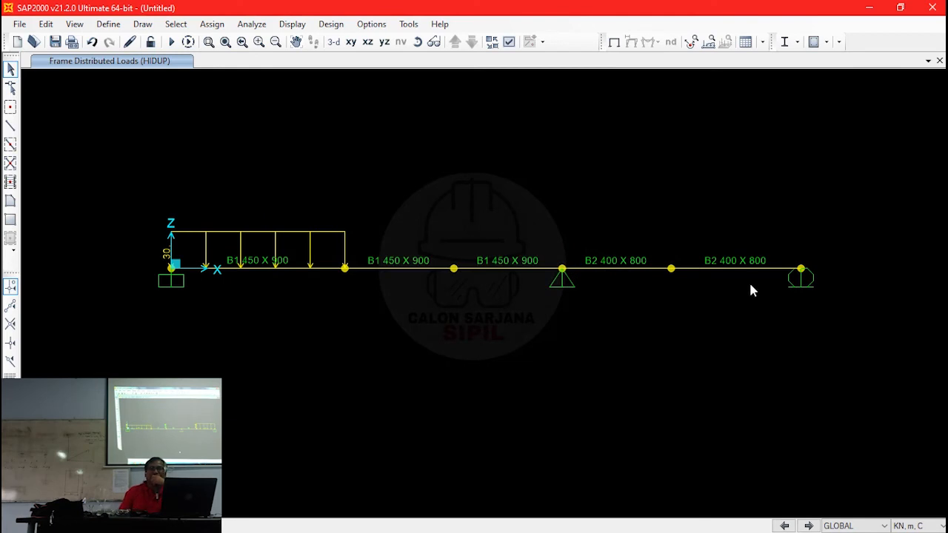
- Assign a uniform distributed load of -40 kN/m in Z to the last span at the roller support, under HIDUP
click(746, 269)
click(212, 24)
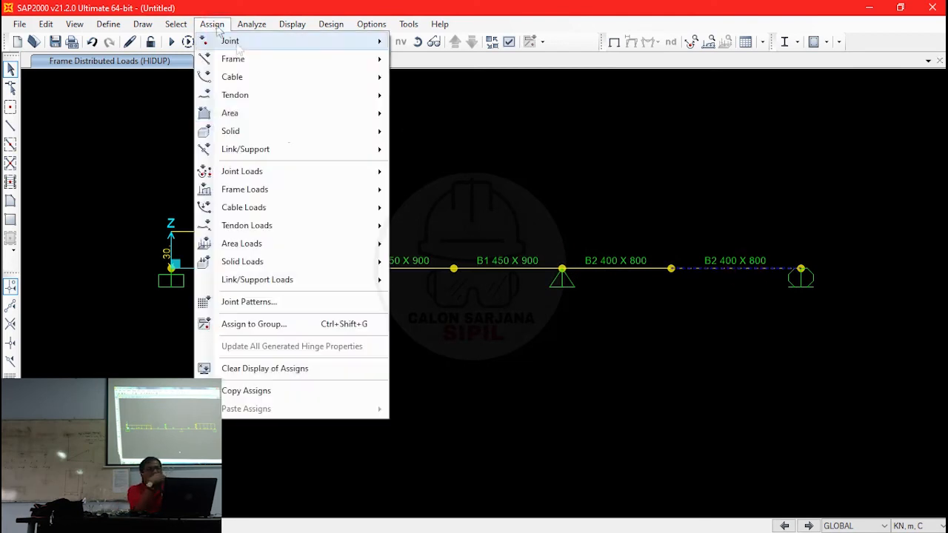
mouse_move(296, 190)
click(487, 234)
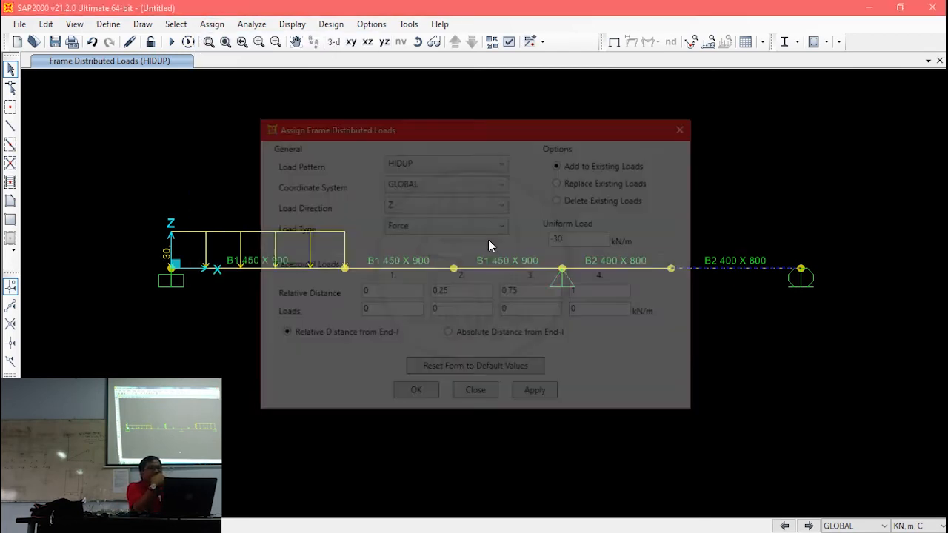
click(556, 238)
key(BackSpace)
key(BackSpace)
text(40)
click(415, 391)
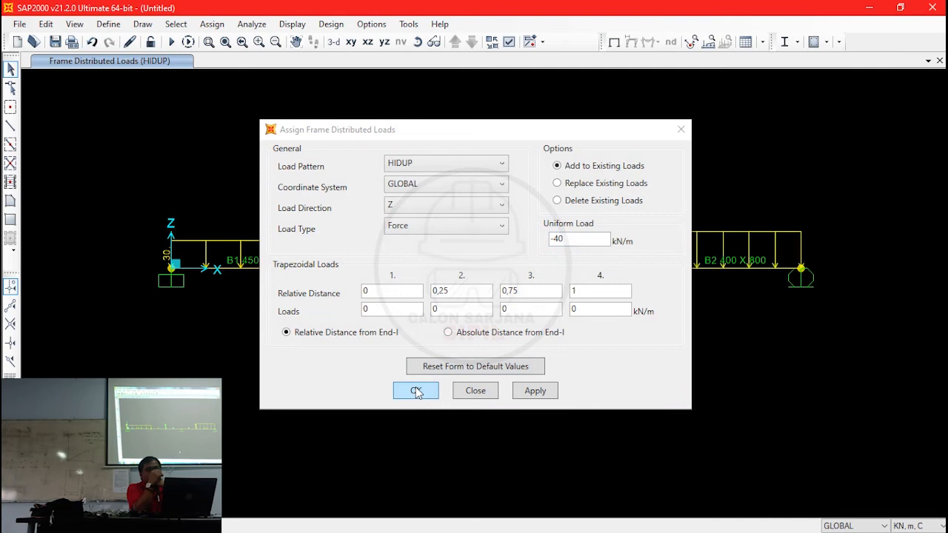
- Assign a Global Z joint force of -50 kN under HIDUP to the joint between the second and third spans, adding to existing loads
click(211, 24)
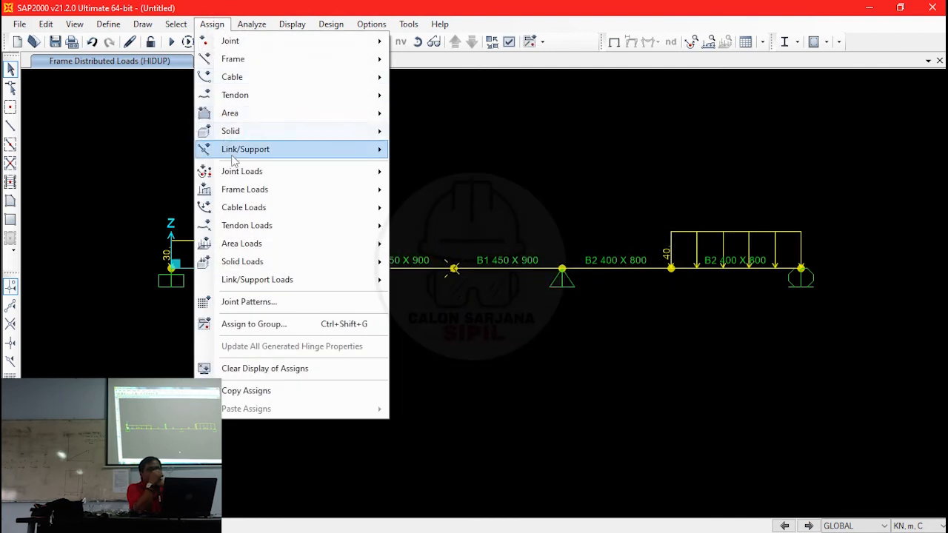
mouse_move(330, 171)
click(426, 176)
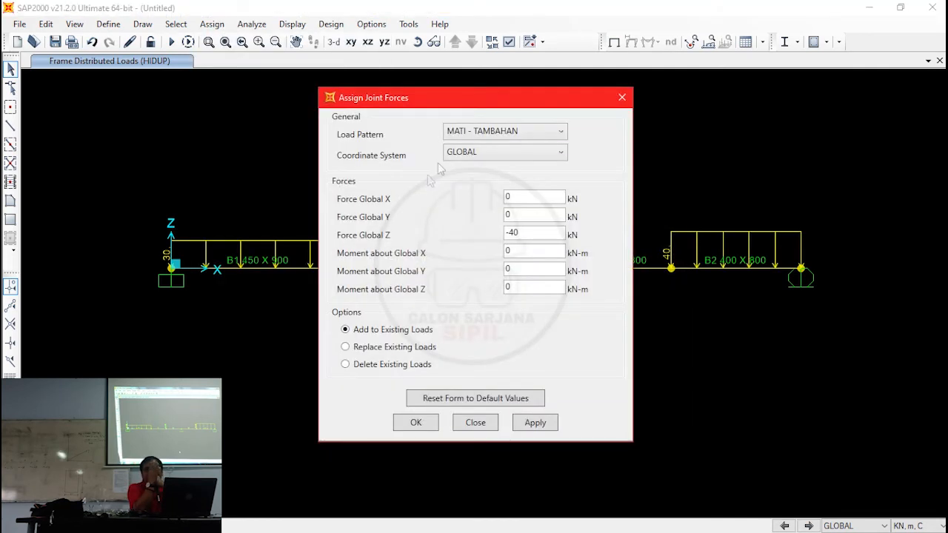
click(511, 231)
key(BackSpace)
text(5)
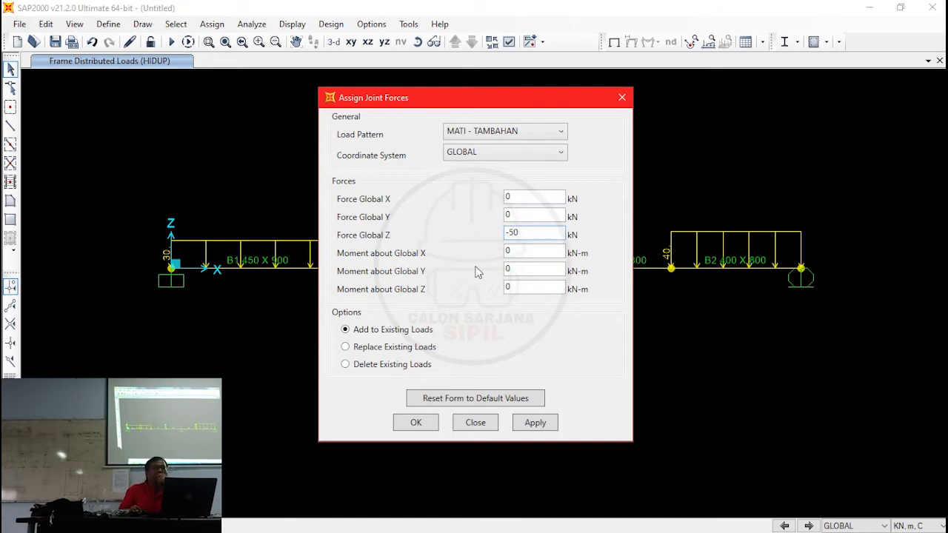
click(507, 133)
click(509, 148)
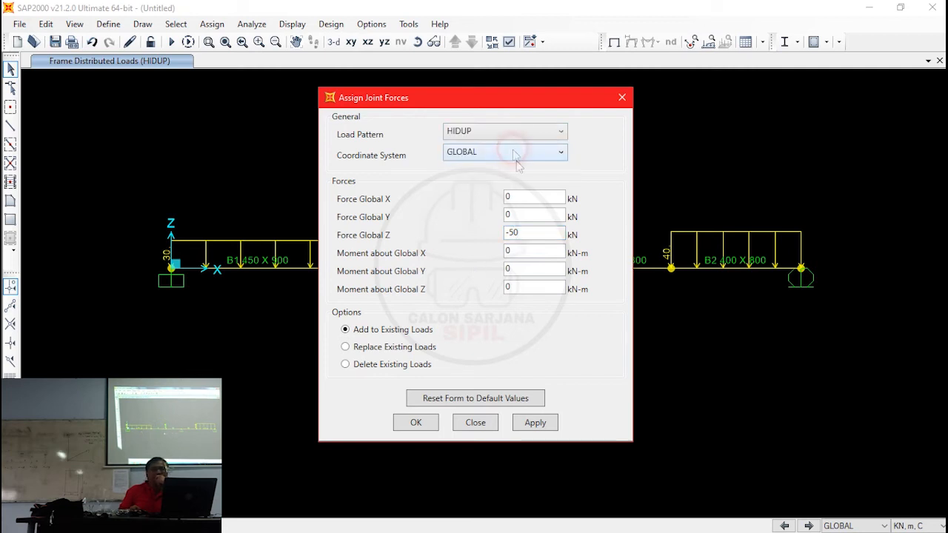
click(418, 424)
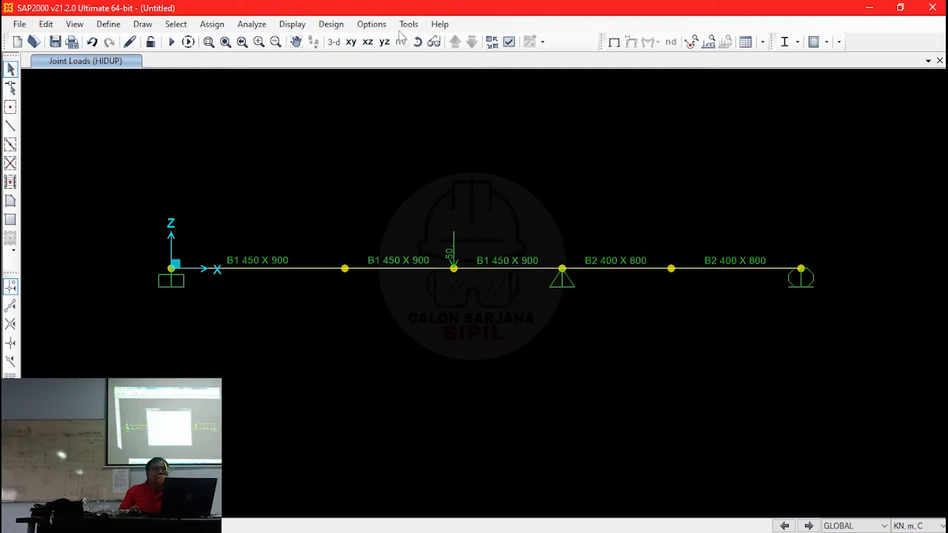
- Display the frame span load assignments for the HIDUP load pattern on the beam
click(293, 24)
mouse_move(348, 94)
click(504, 114)
click(473, 126)
click(426, 136)
click(416, 427)
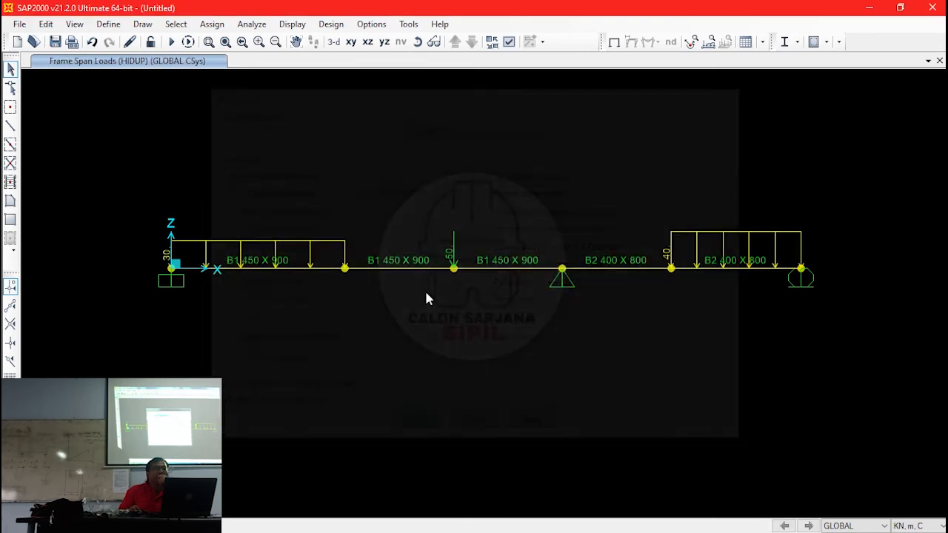
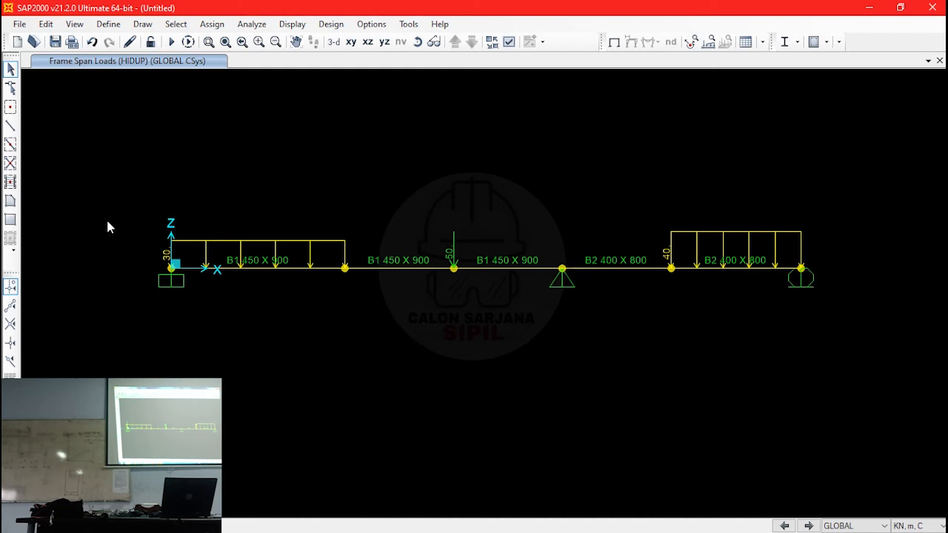
- Create a new Linear Add load combination named U1
click(109, 23)
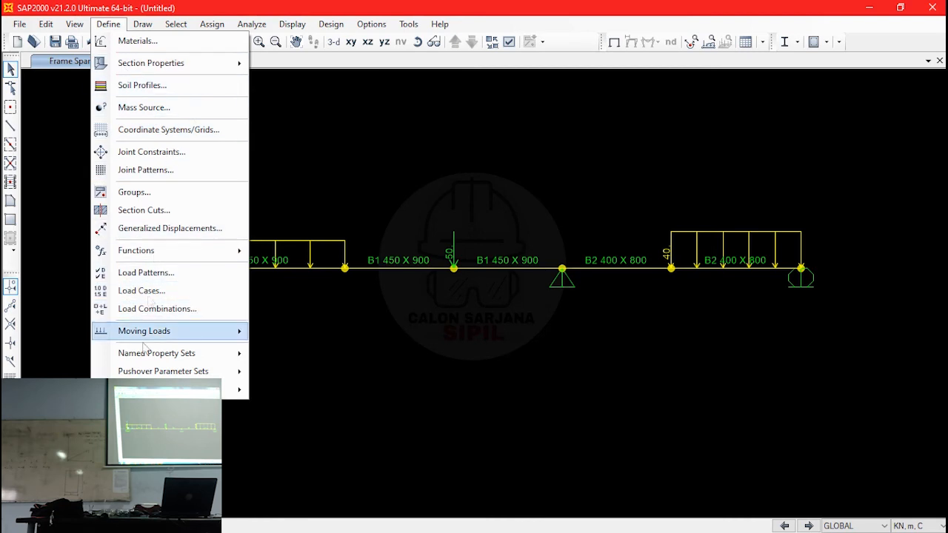
click(153, 309)
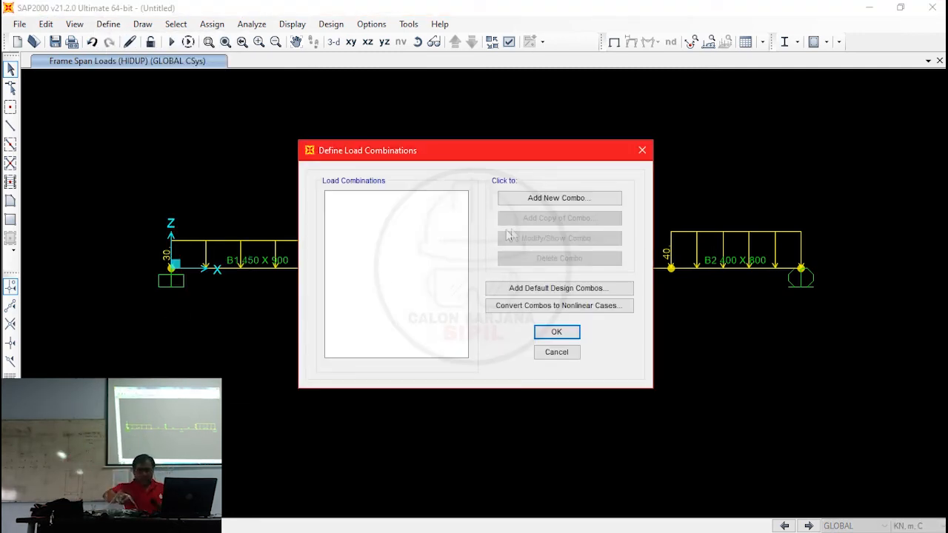
click(554, 198)
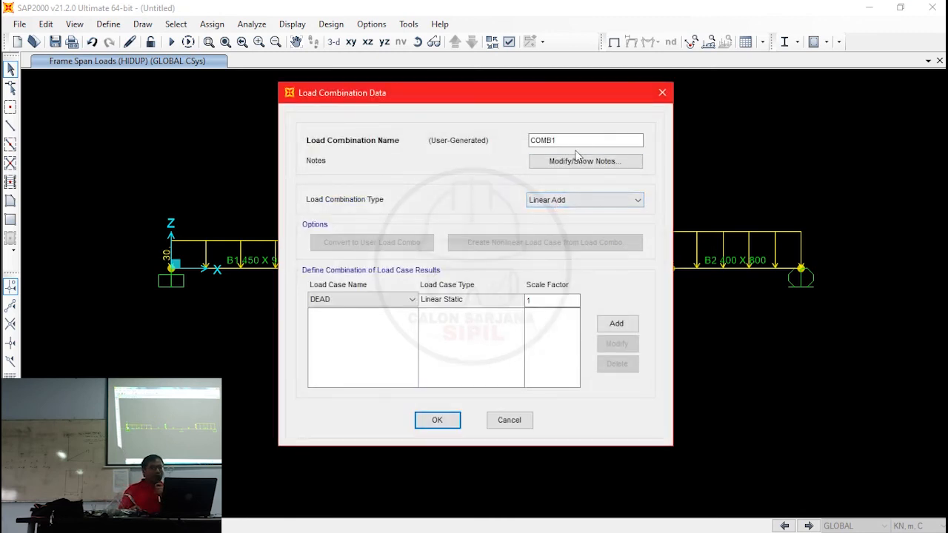
drag(576, 140, 468, 136)
text(U)
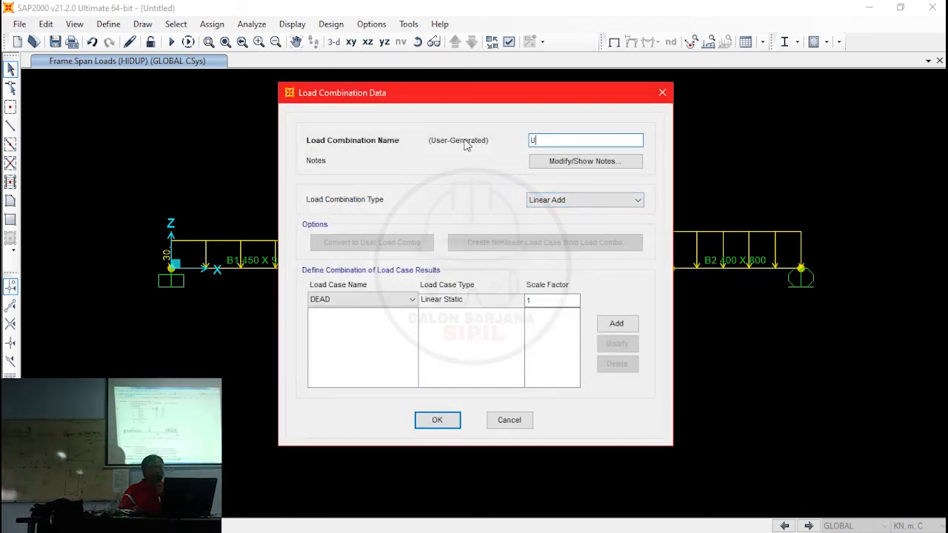
text(1)
- Add the MATI - BS load case to combination U1 with a scale factor of 1,4
click(374, 301)
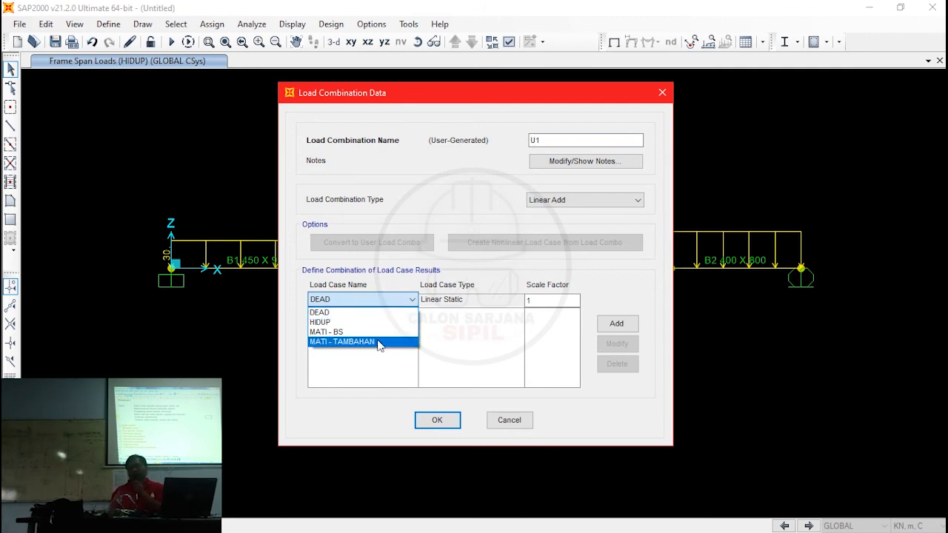
click(378, 332)
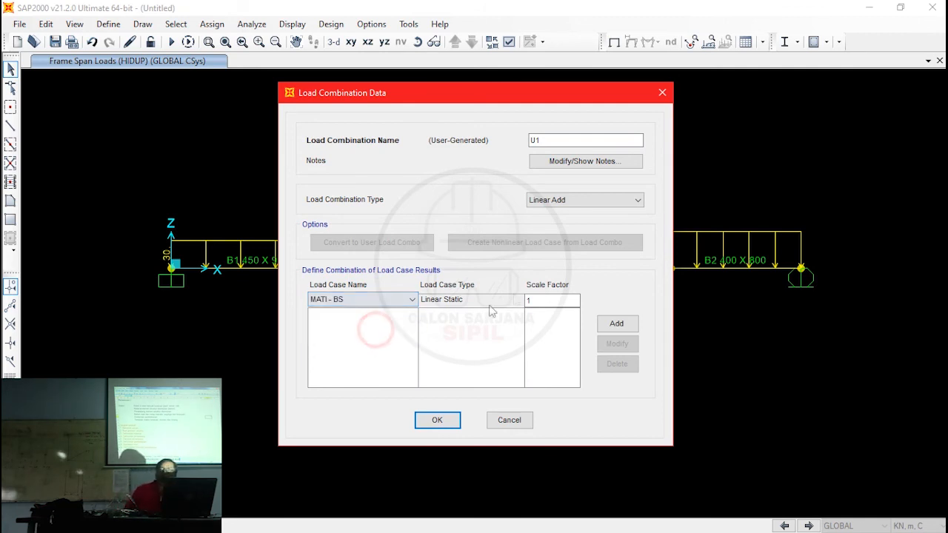
click(550, 299)
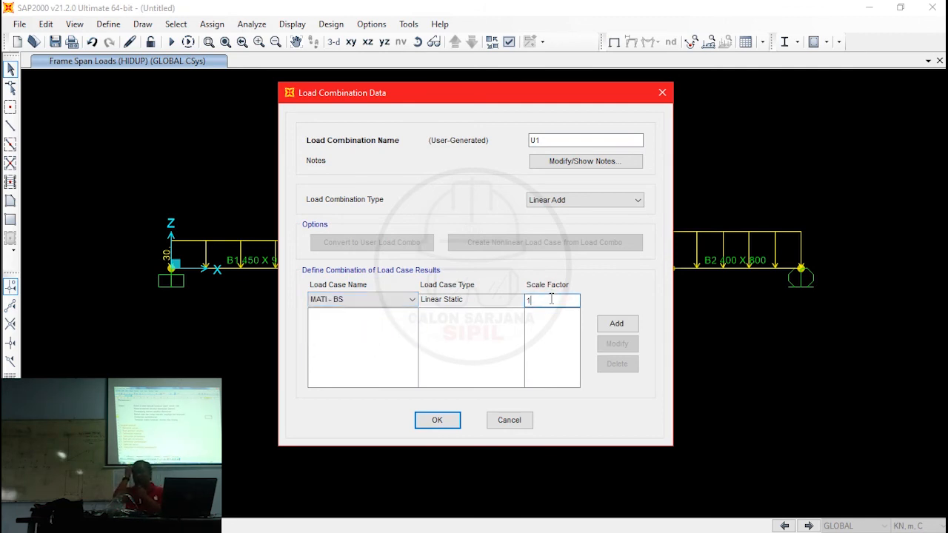
text(,4)
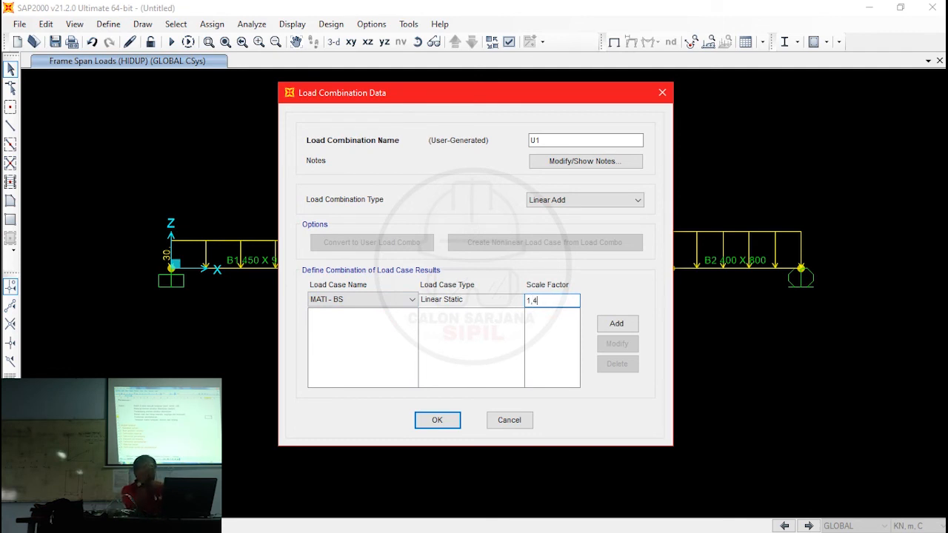
click(617, 326)
- Add the MATI - TAMBAHAN load case to U1 with scale factor 1,4 and accept the combination
click(393, 300)
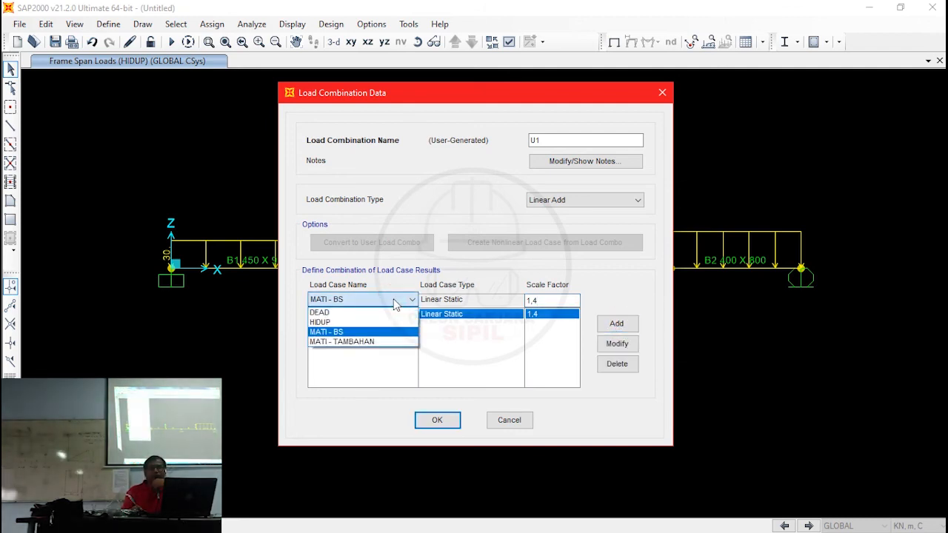
click(393, 299)
click(386, 299)
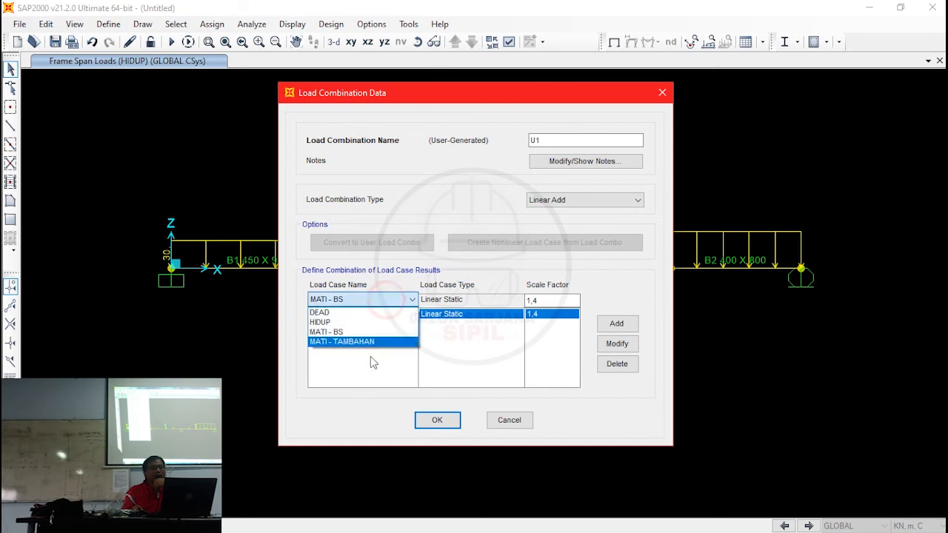
click(372, 342)
click(630, 324)
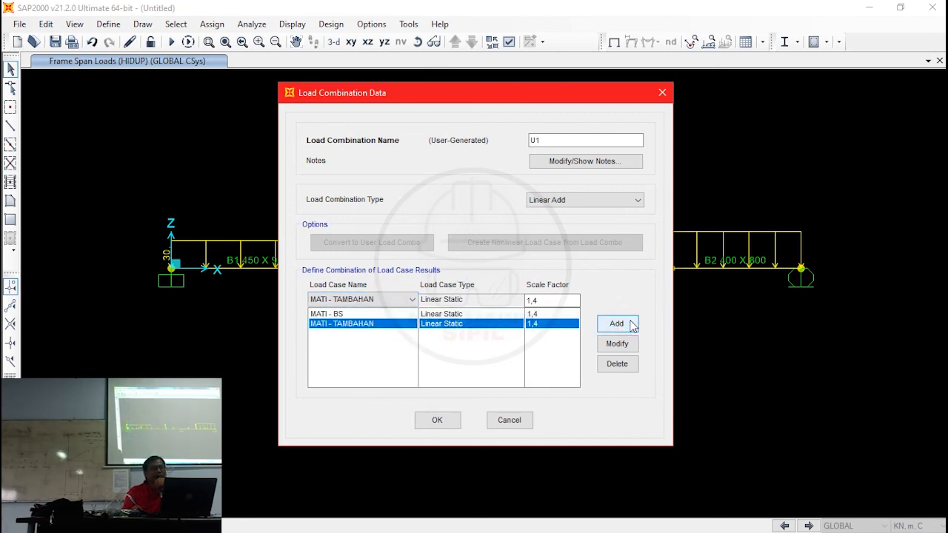
click(437, 419)
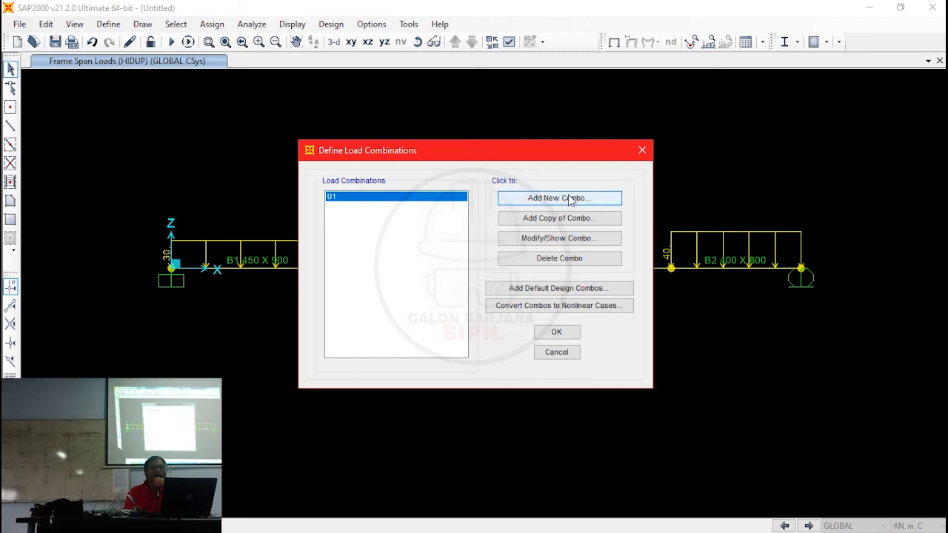
- Create a second load combination named U2
click(570, 198)
drag(573, 140, 495, 139)
text(U2)
- Add the MATI - BS and MATI - TAMBAHAN load cases to U2, each with a scale factor of 1,2
click(400, 300)
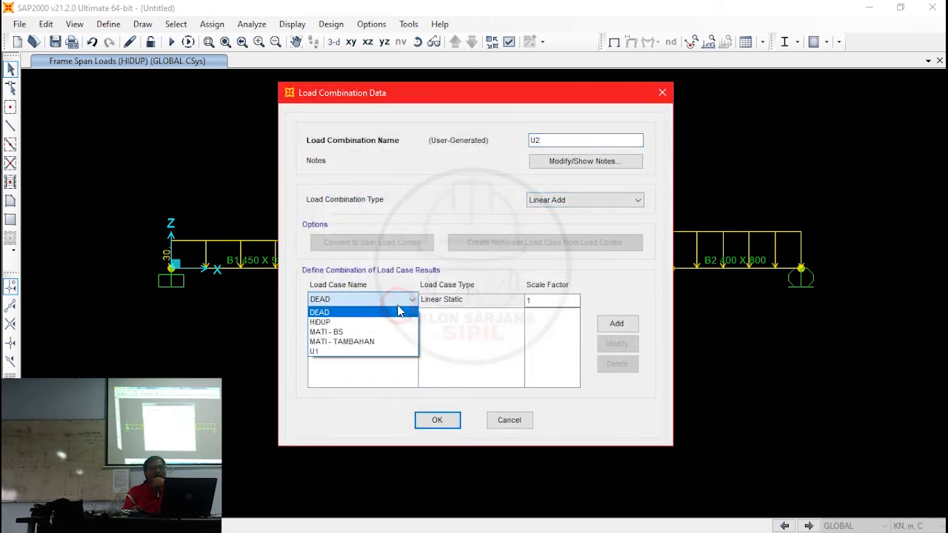
click(399, 312)
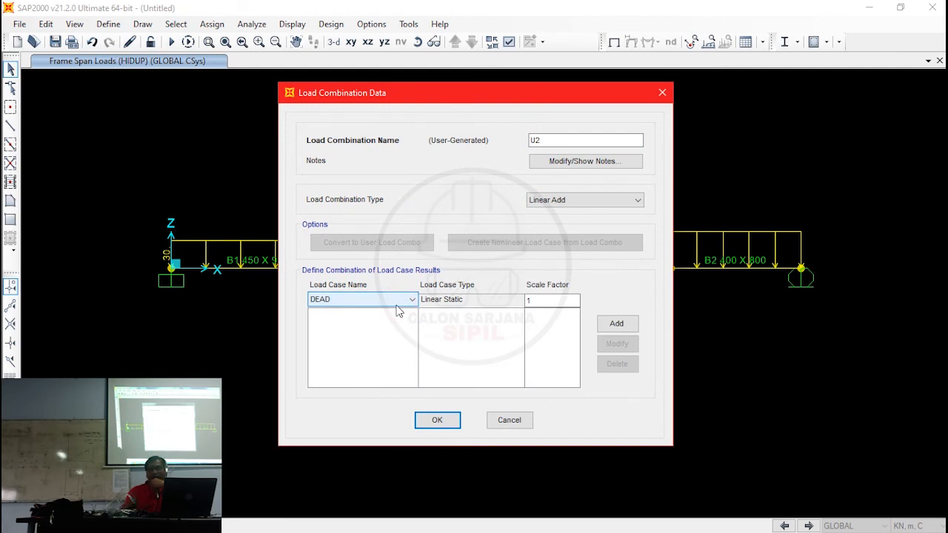
click(371, 299)
click(366, 327)
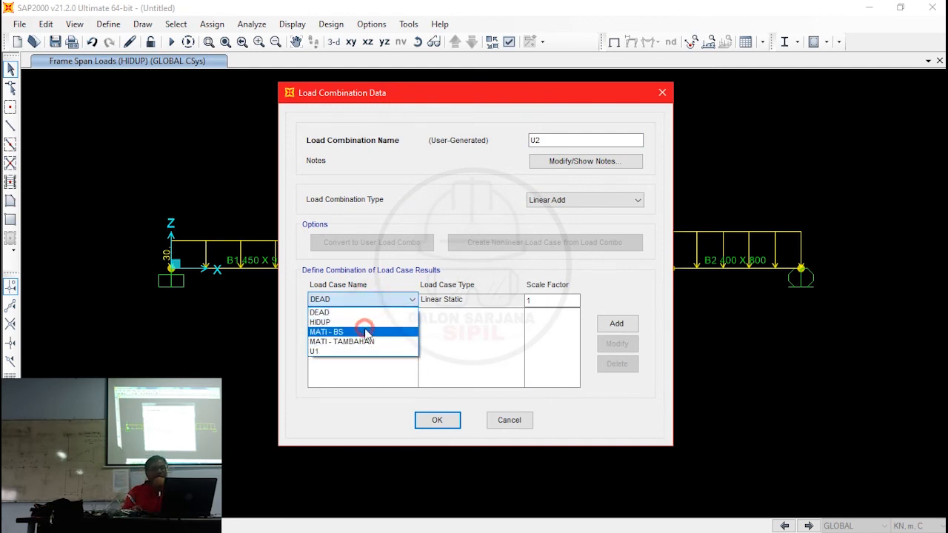
click(563, 300)
text(,2)
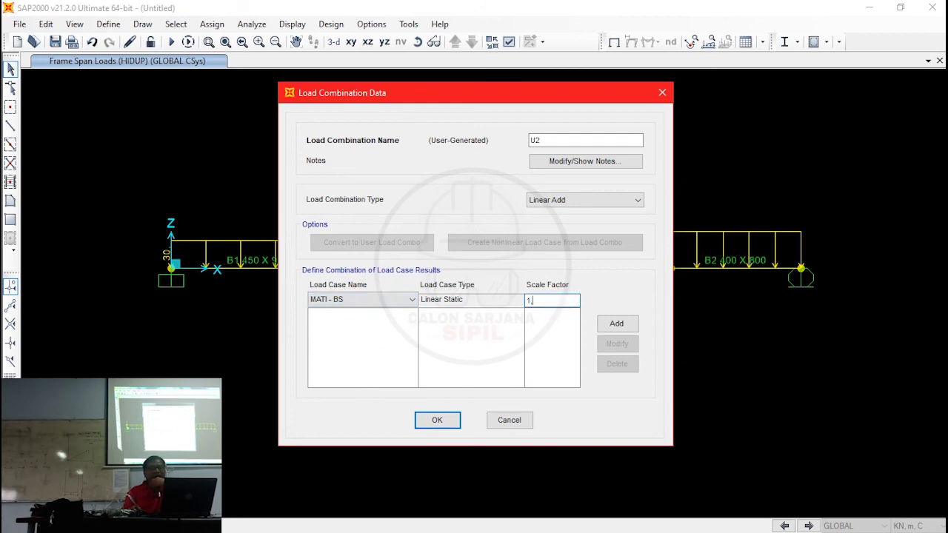
click(616, 324)
click(393, 299)
click(385, 341)
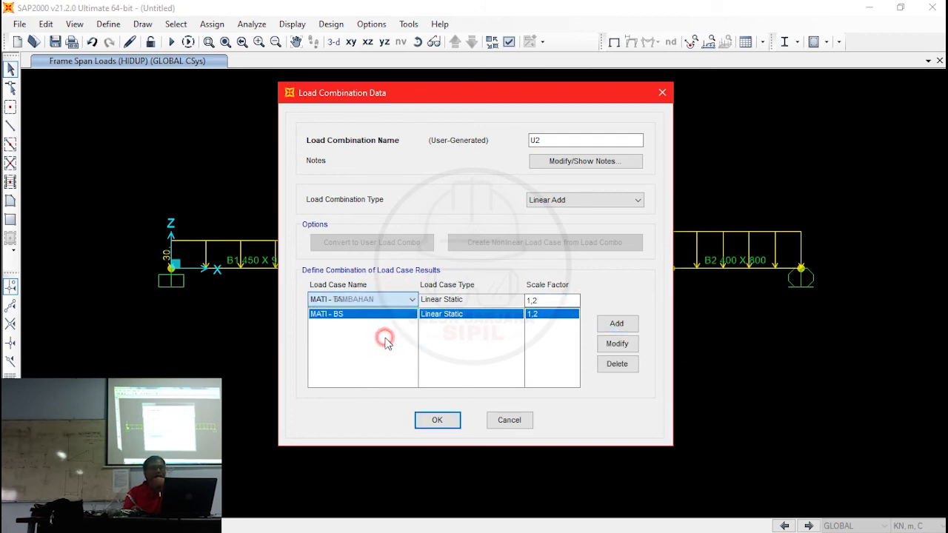
click(613, 323)
- Add the HIDUP load case to U2 with scale factor 1,6 and accept the load combination definitions
click(389, 304)
click(333, 321)
click(552, 302)
key(BackSpace)
text(6)
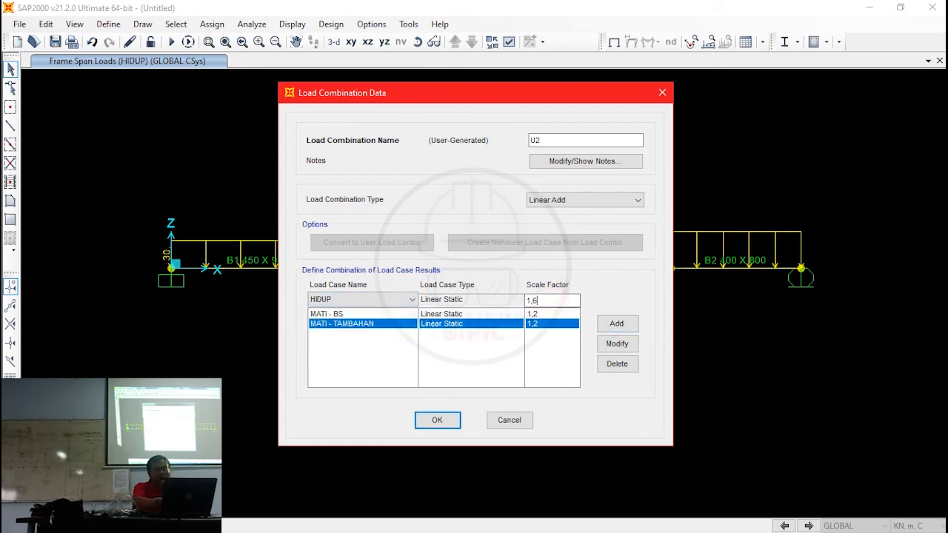
click(617, 324)
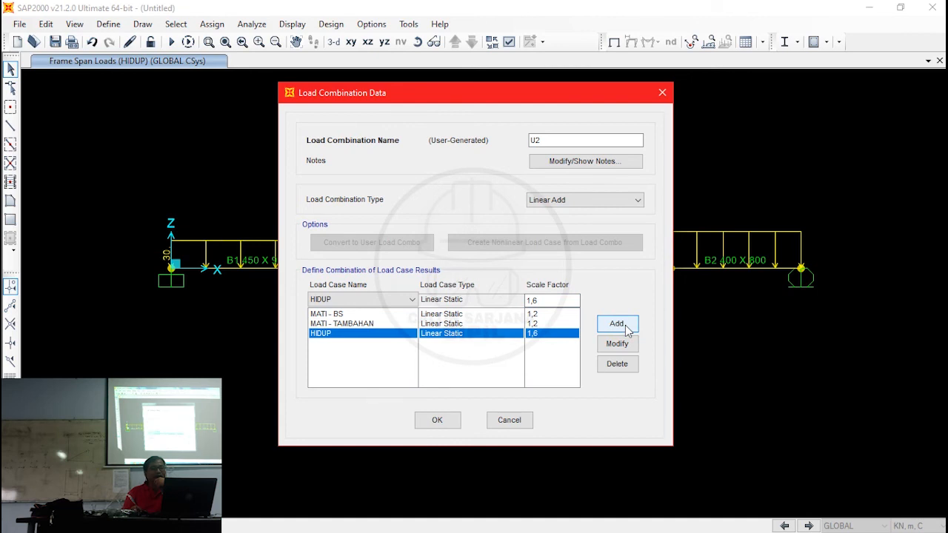
click(437, 420)
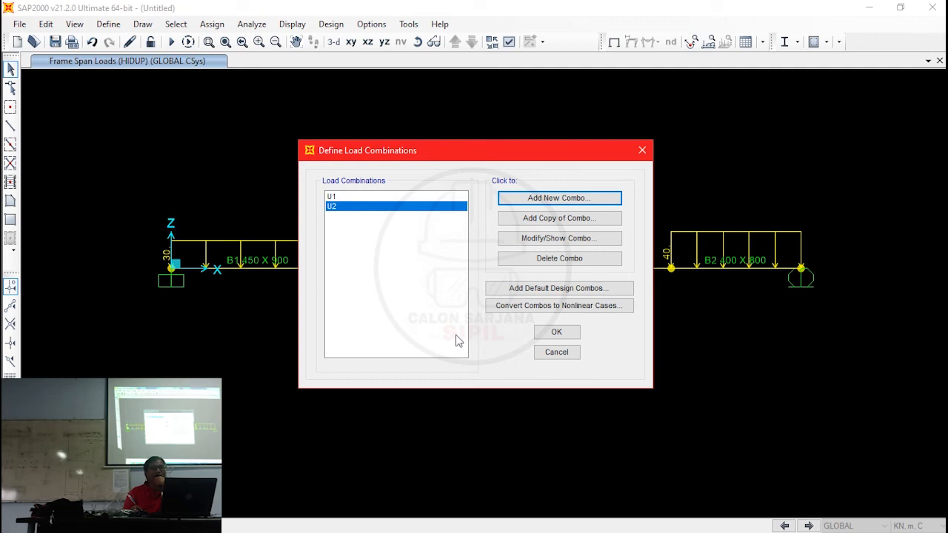
click(561, 335)
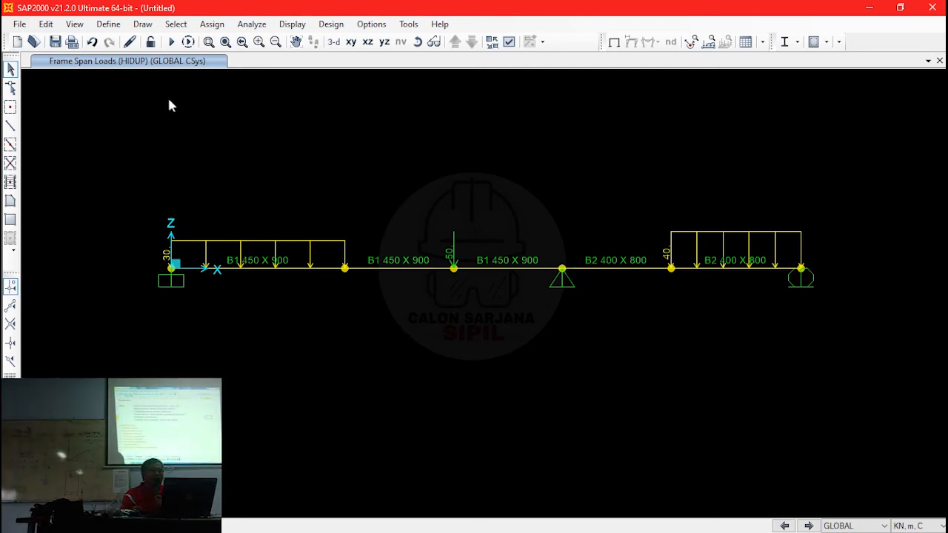
- Set the analysis degrees of freedom to Plane Frame in the XZ plane
click(256, 24)
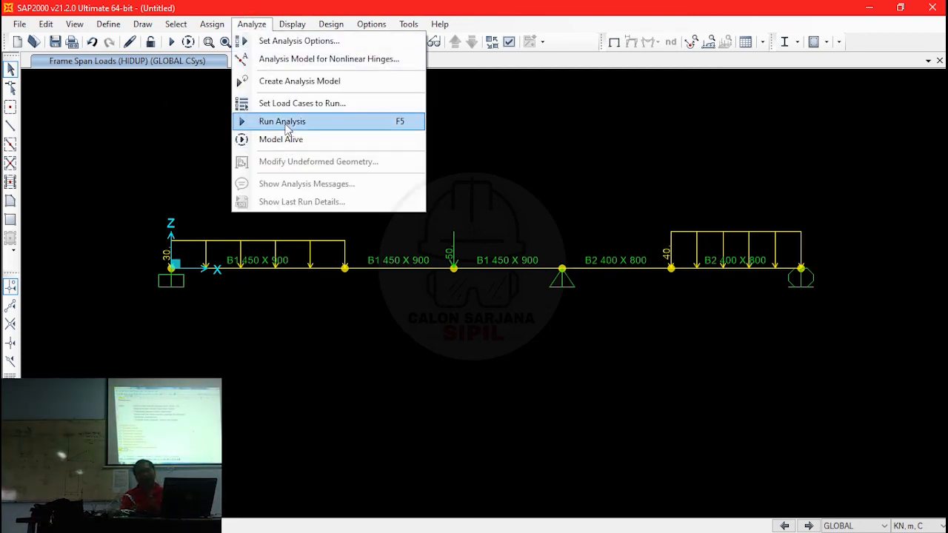
click(310, 43)
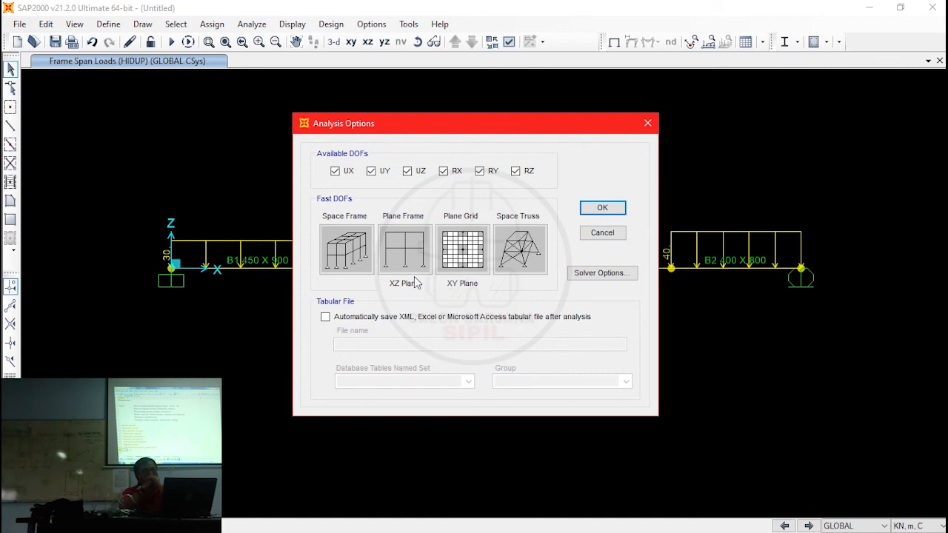
click(405, 254)
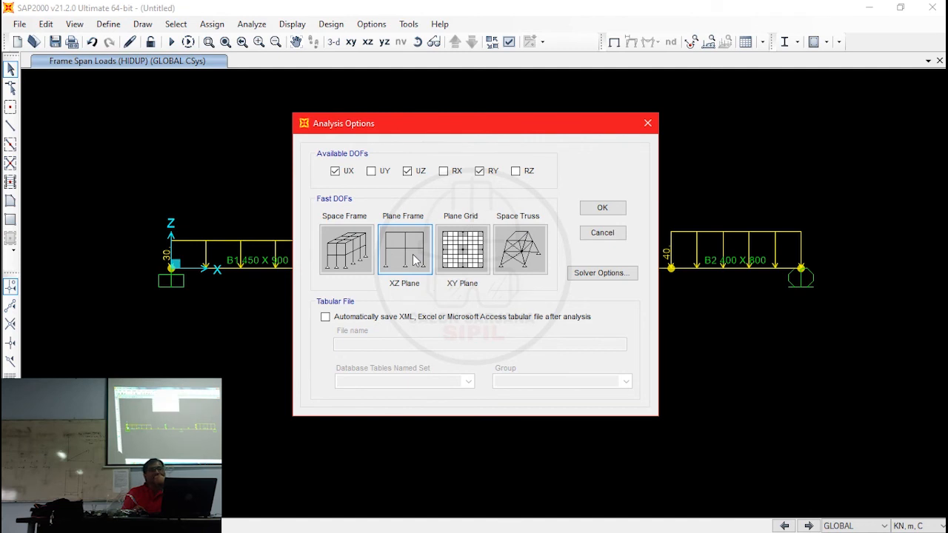
click(415, 257)
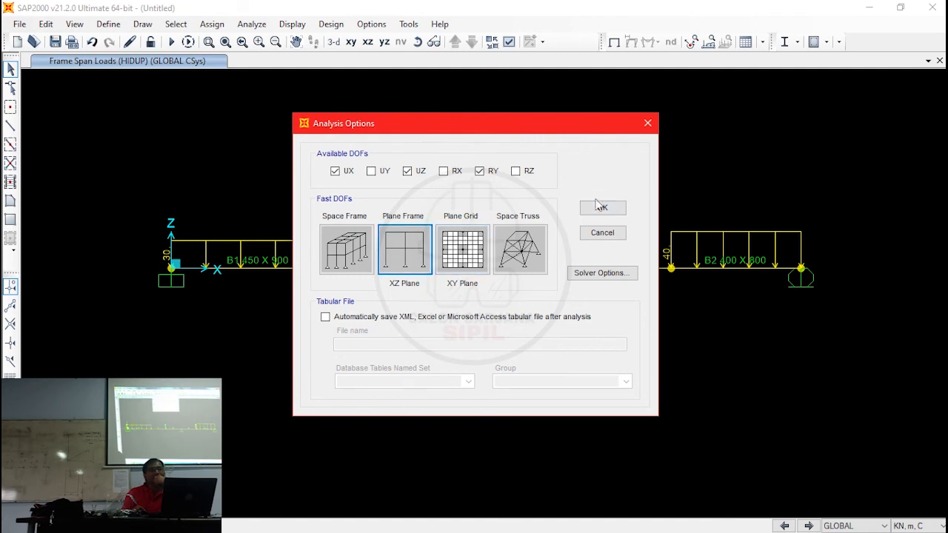
click(612, 208)
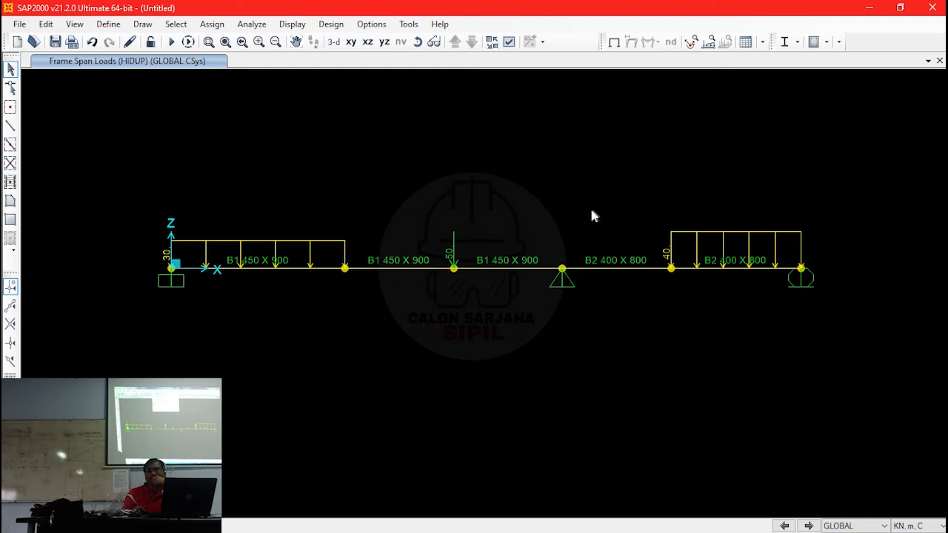
- Set the MODAL load case to Do Not Run and start the analysis of the other cases
click(251, 24)
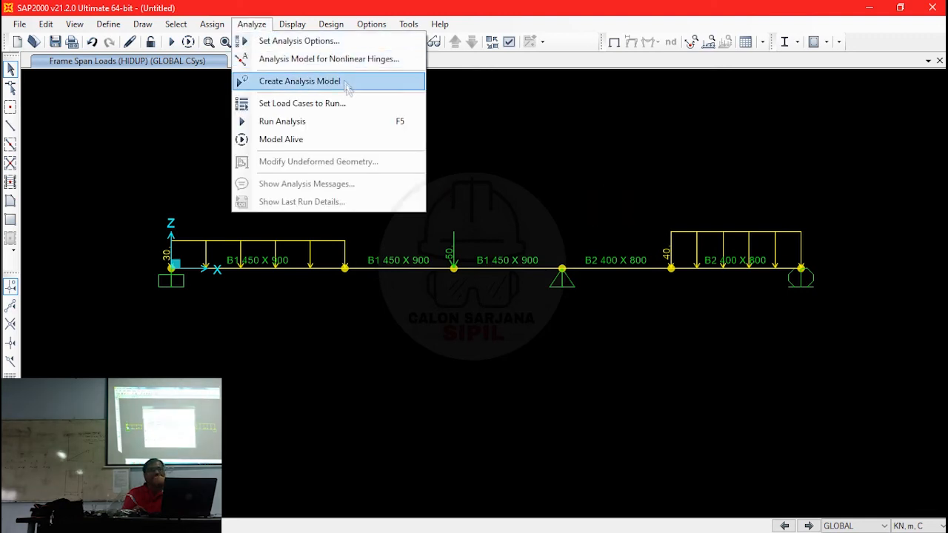
click(343, 125)
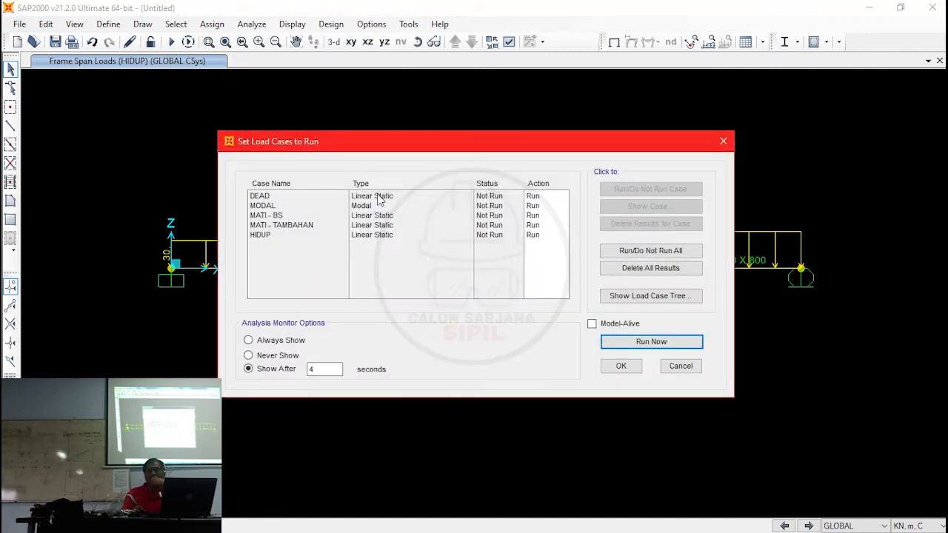
click(263, 197)
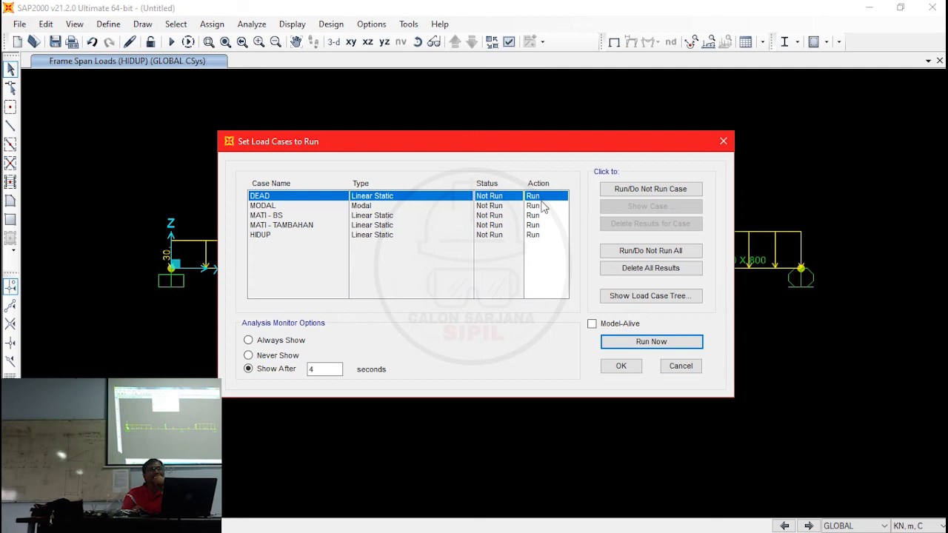
click(483, 207)
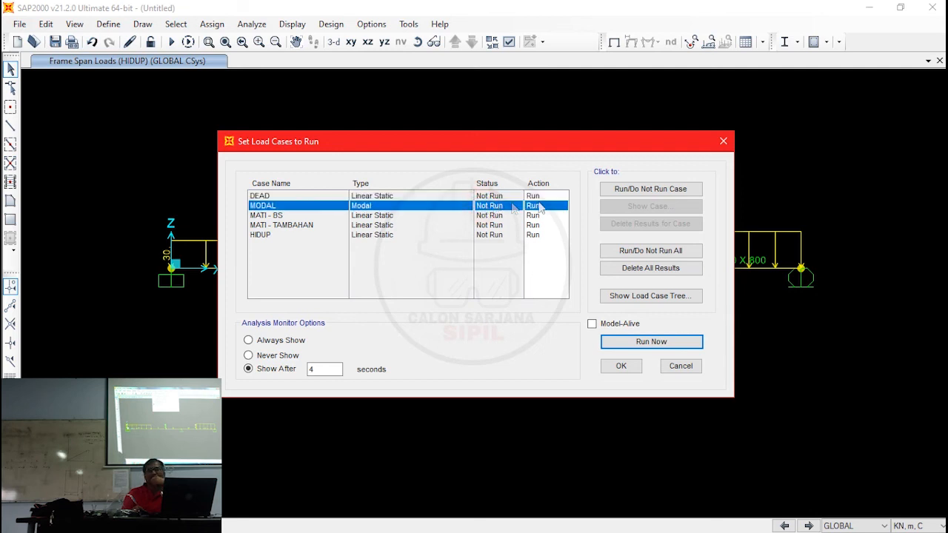
click(642, 191)
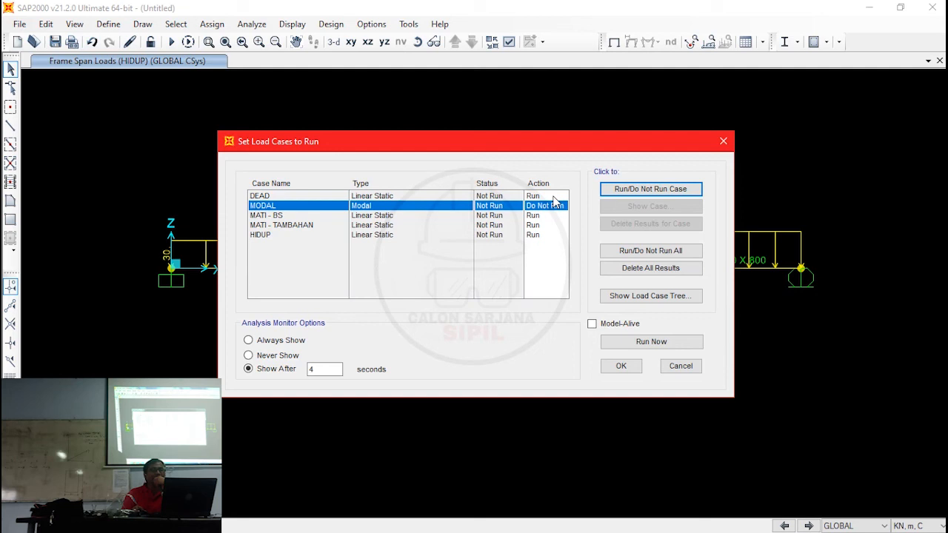
click(626, 342)
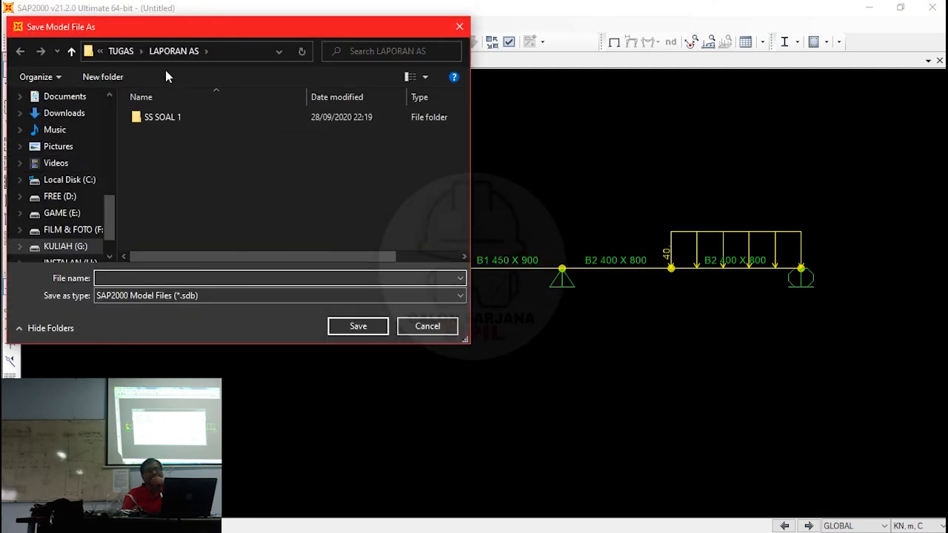
- Save the model as LATIHAN 1 in the AS 4 folder under TUGAS
click(165, 57)
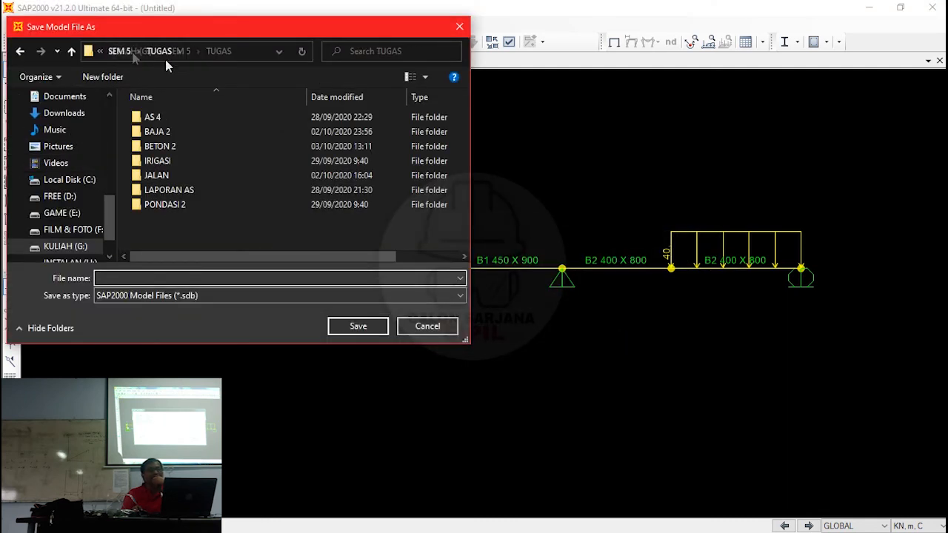
double_click(197, 121)
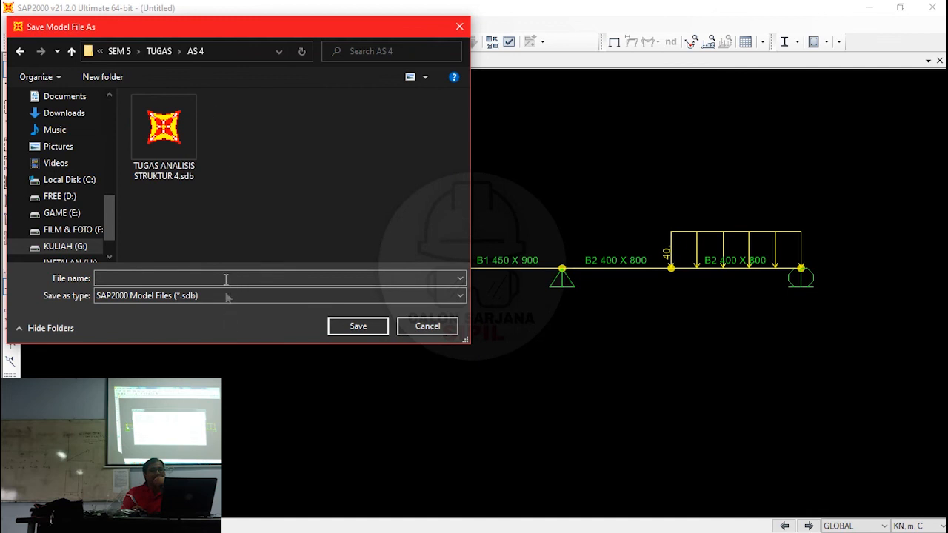
click(225, 273)
text(LA)
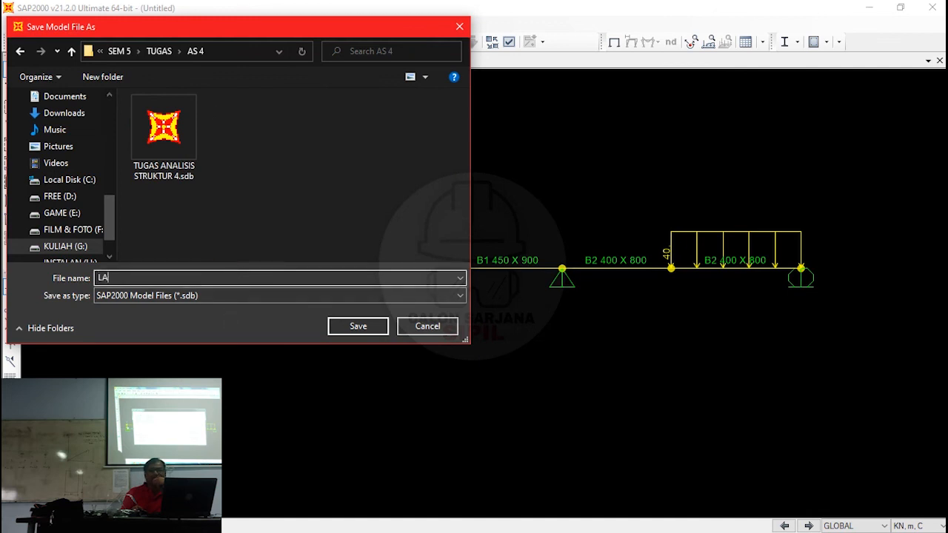
text(TIHAN 1)
key(Return)
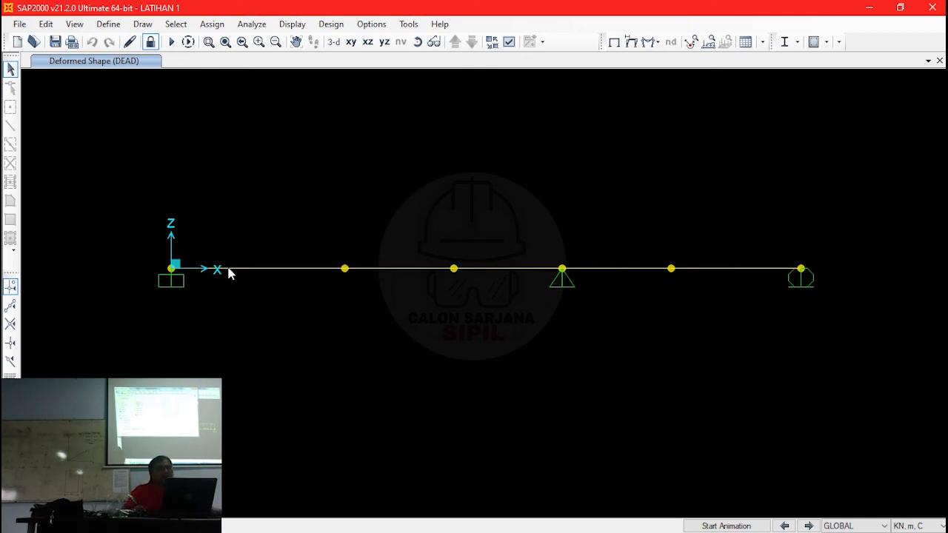
- Check the joint and frame object display options of the deformed shape view and accept them
click(509, 41)
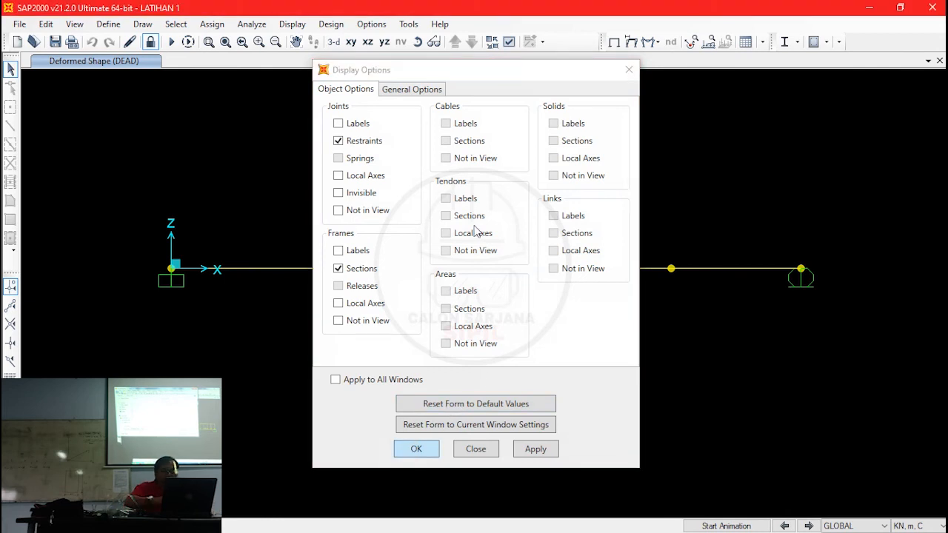
click(417, 449)
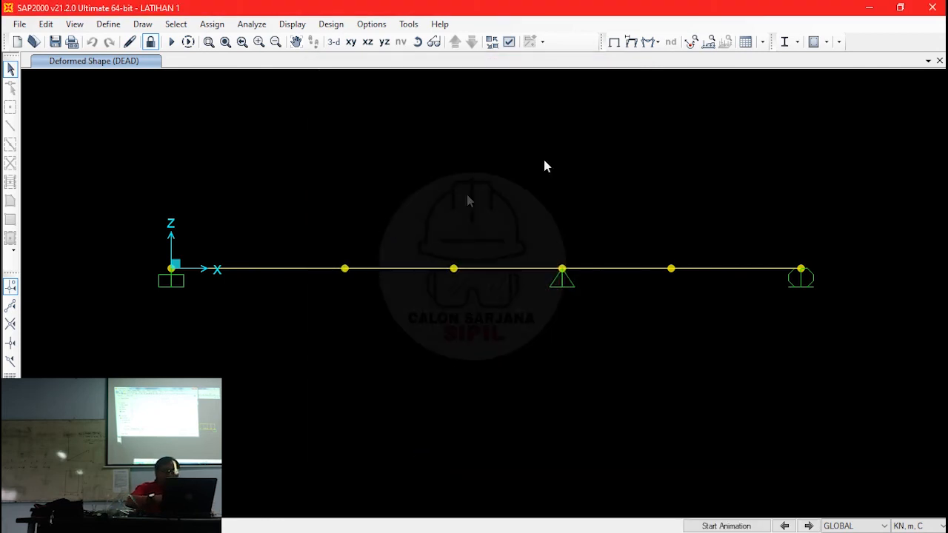
click(295, 273)
click(557, 171)
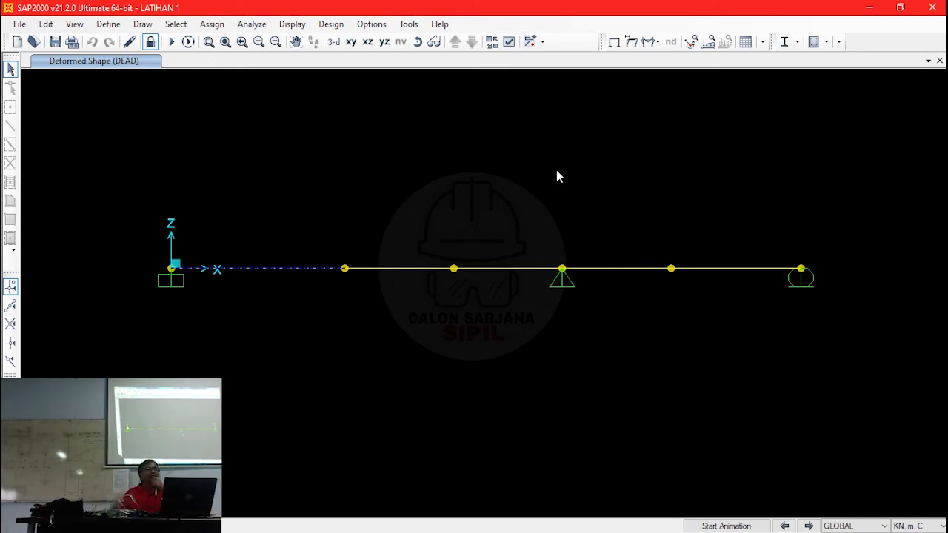
key(Escape)
- Display the joint reactions as arrows for the MATI - BS load case
click(656, 43)
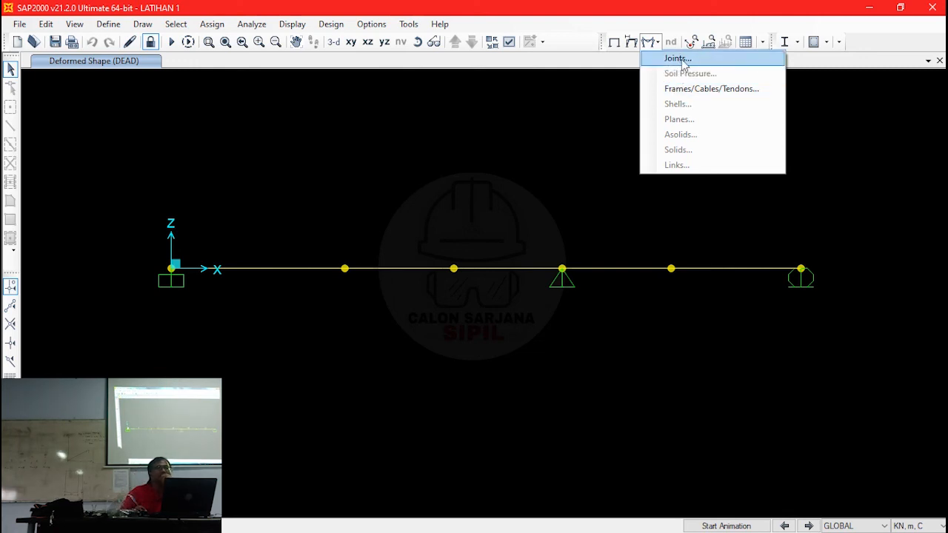
click(681, 61)
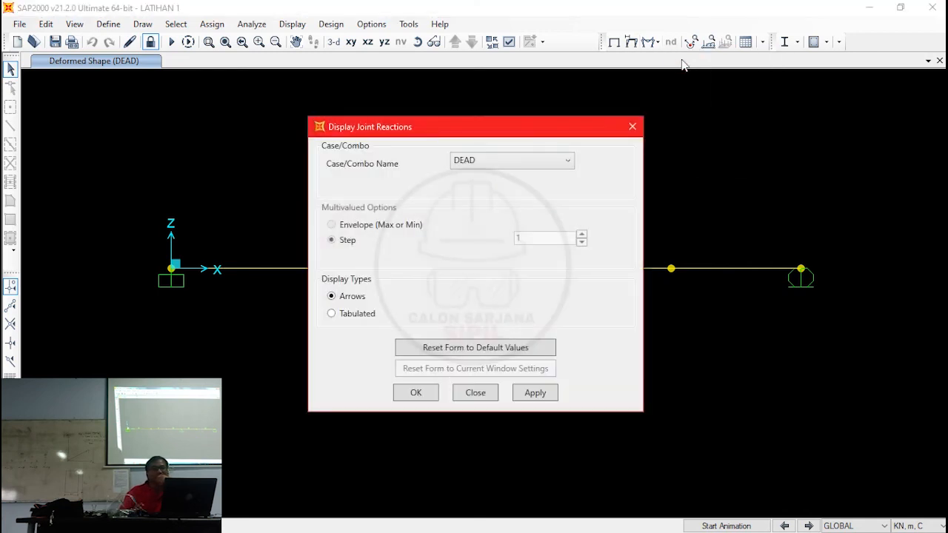
click(525, 162)
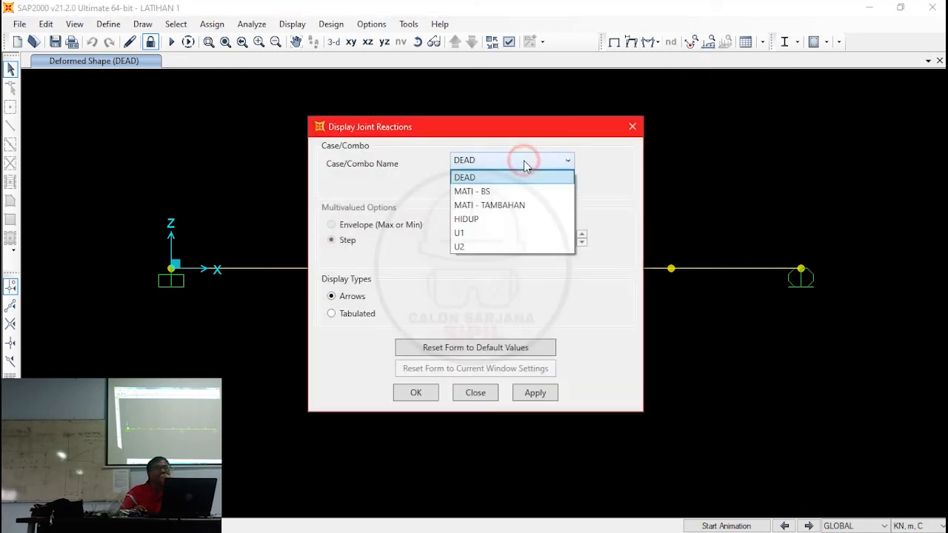
click(516, 191)
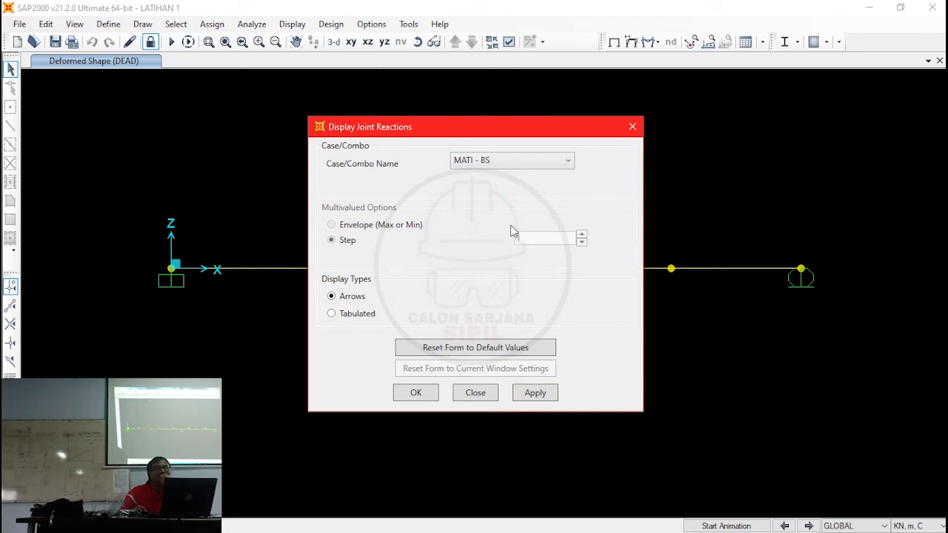
click(418, 398)
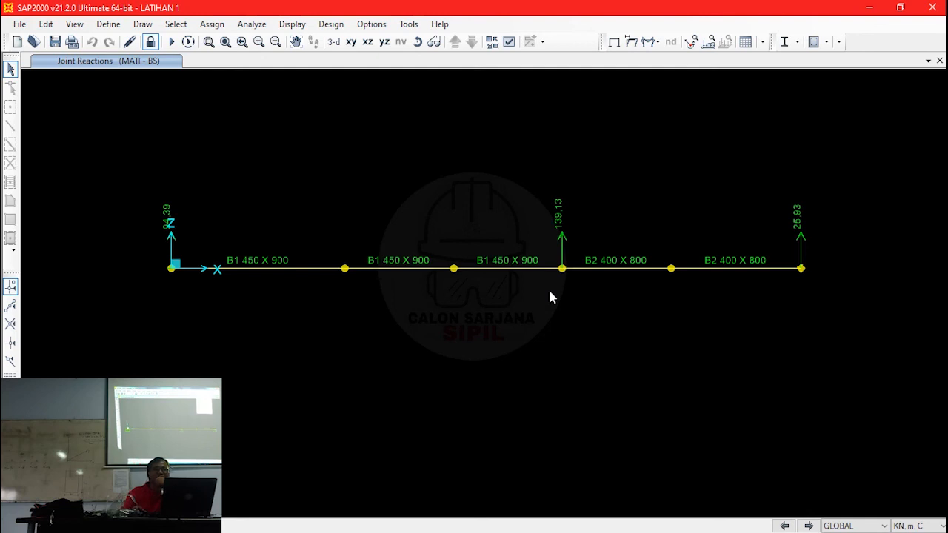
- Switch the joint reactions display to the U1 load combination
click(657, 43)
click(677, 58)
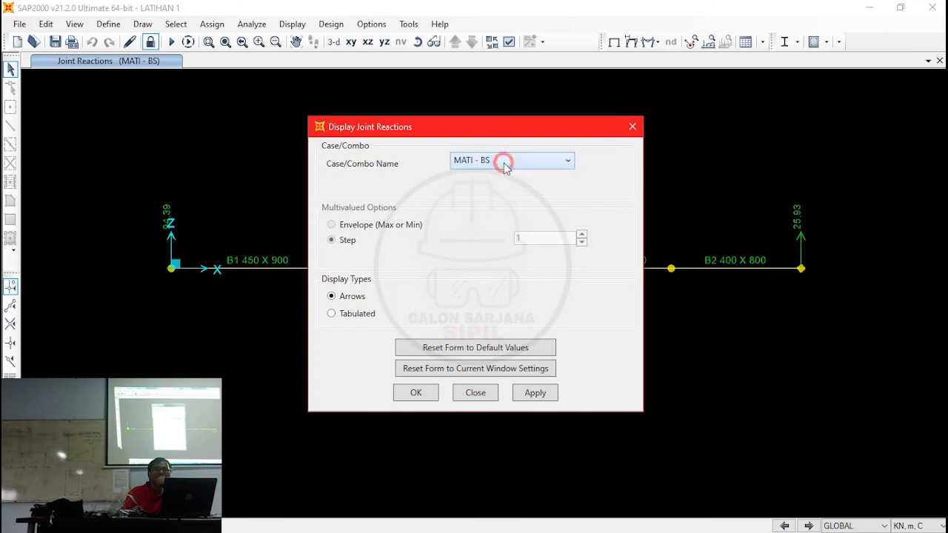
click(504, 160)
click(478, 233)
click(415, 394)
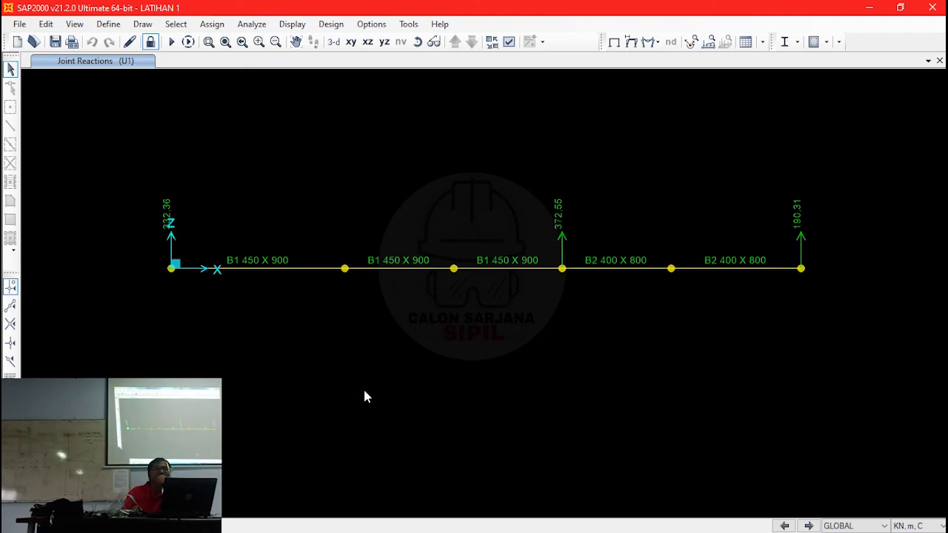
- Display the Moment 3-3 force diagram of the frames for the MATI - BS case with values shown
click(657, 43)
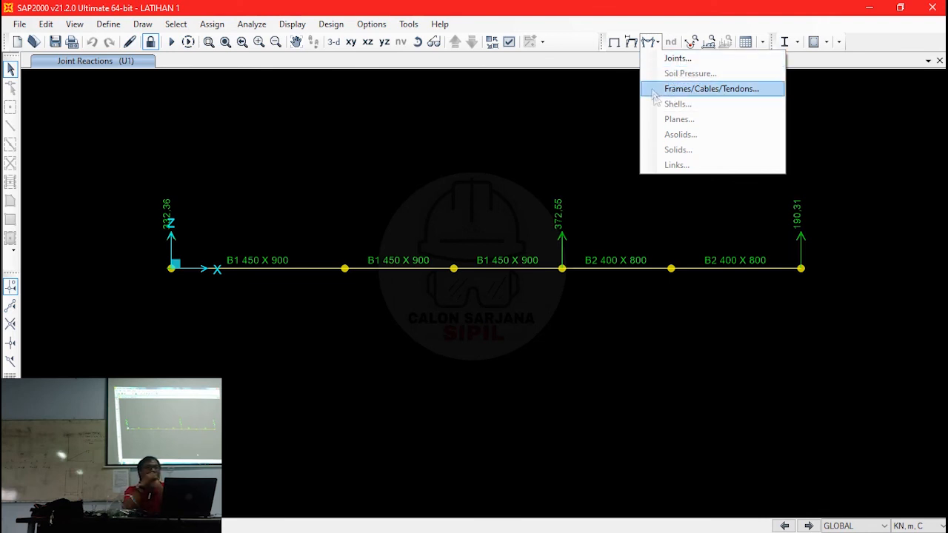
click(709, 92)
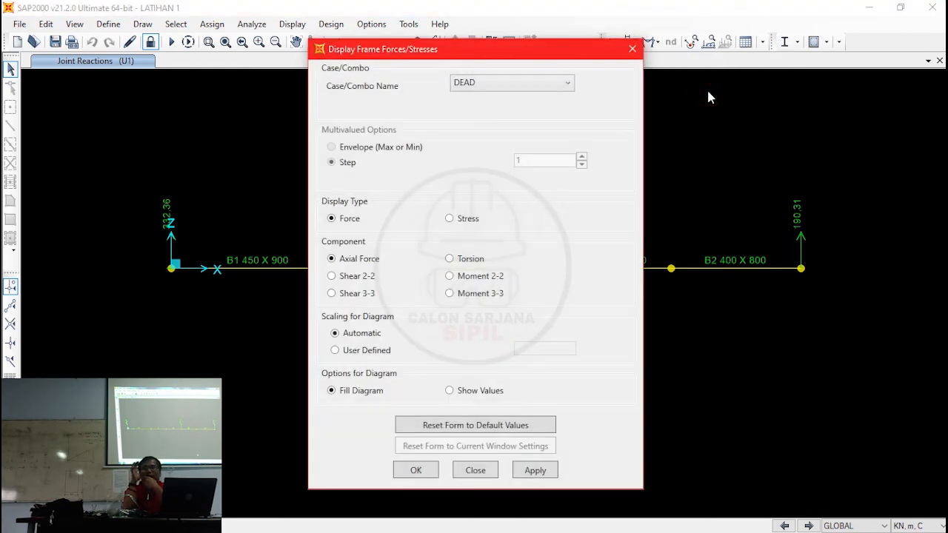
click(561, 83)
click(530, 113)
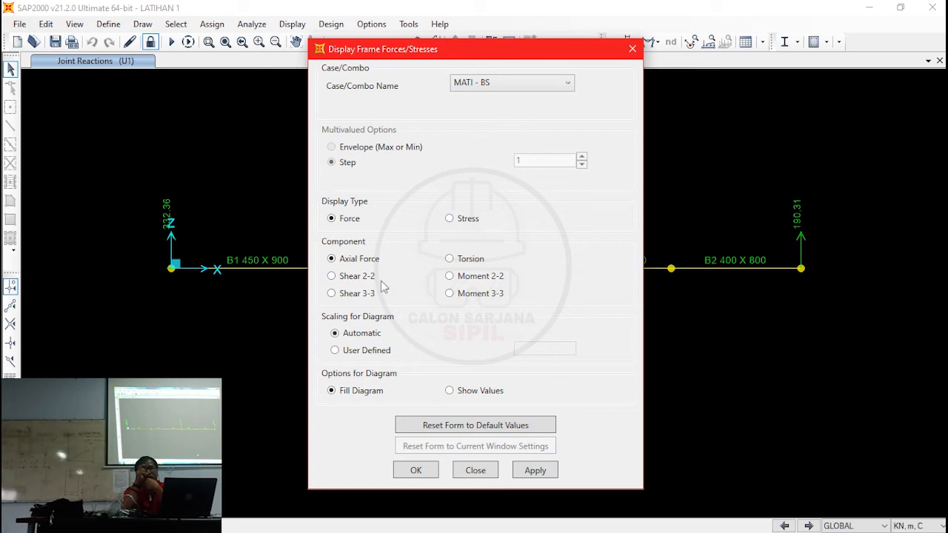
click(359, 275)
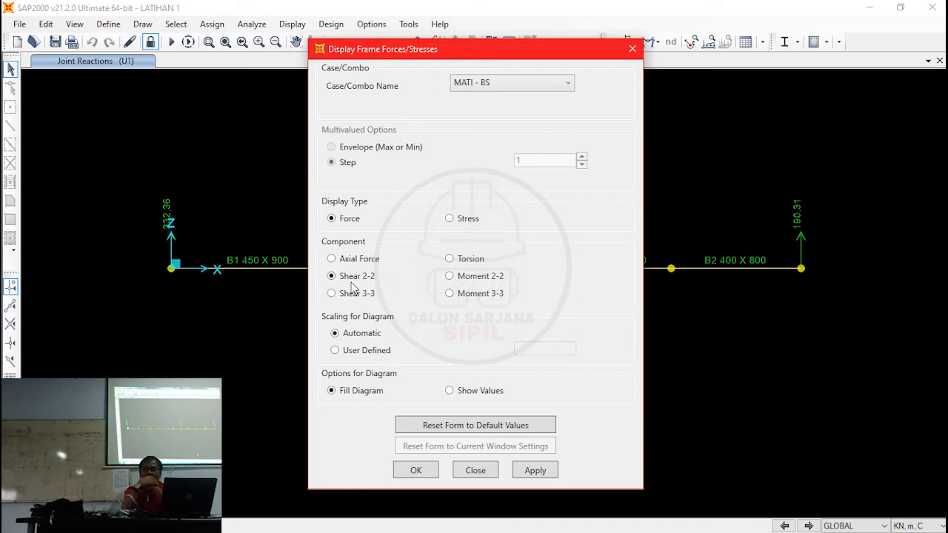
click(461, 294)
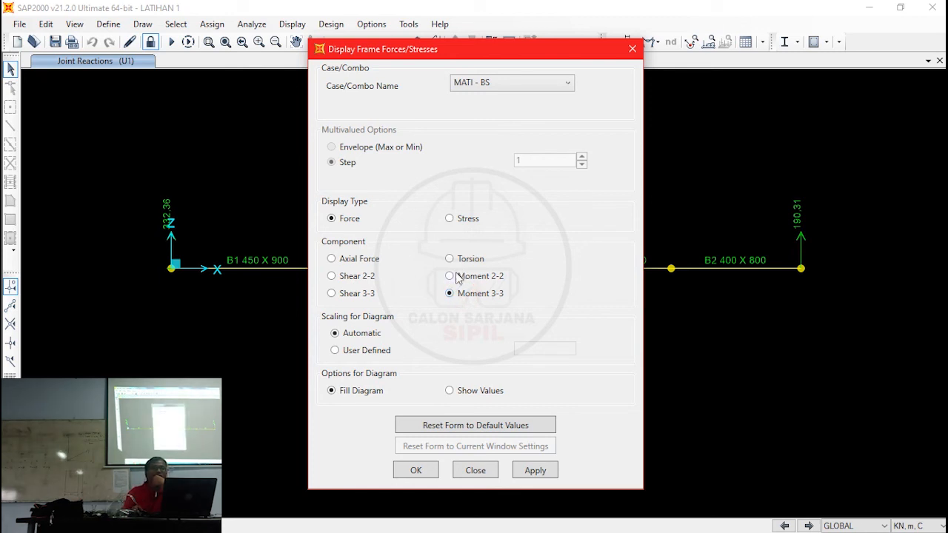
click(450, 393)
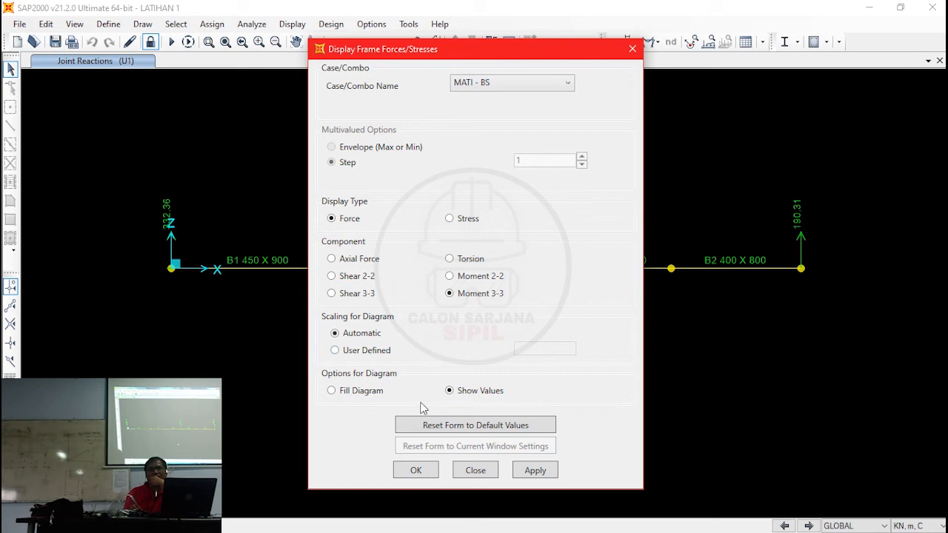
click(413, 474)
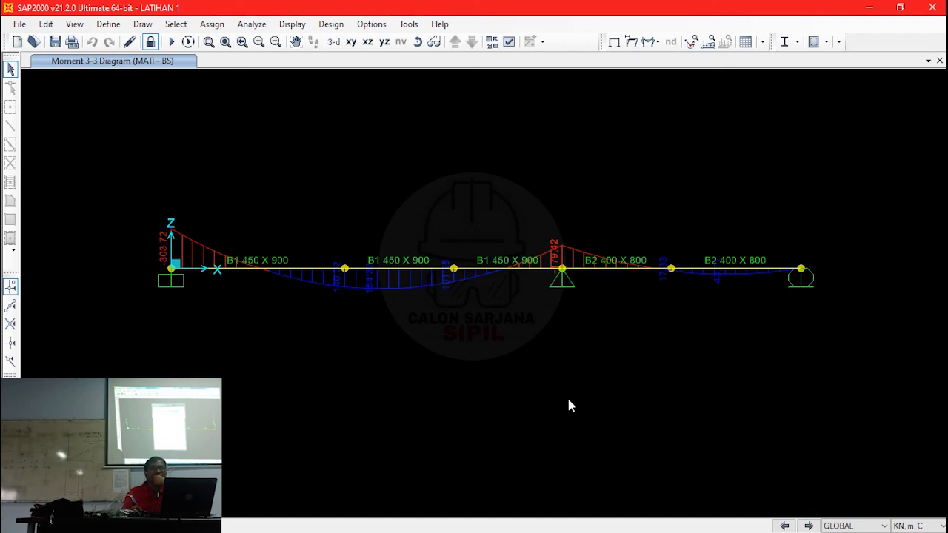
- Examine the detailed diagrams of the first B1 450 X 900 span by scrolling for values at 4 m, 0 m and 8 m
right_click(301, 278)
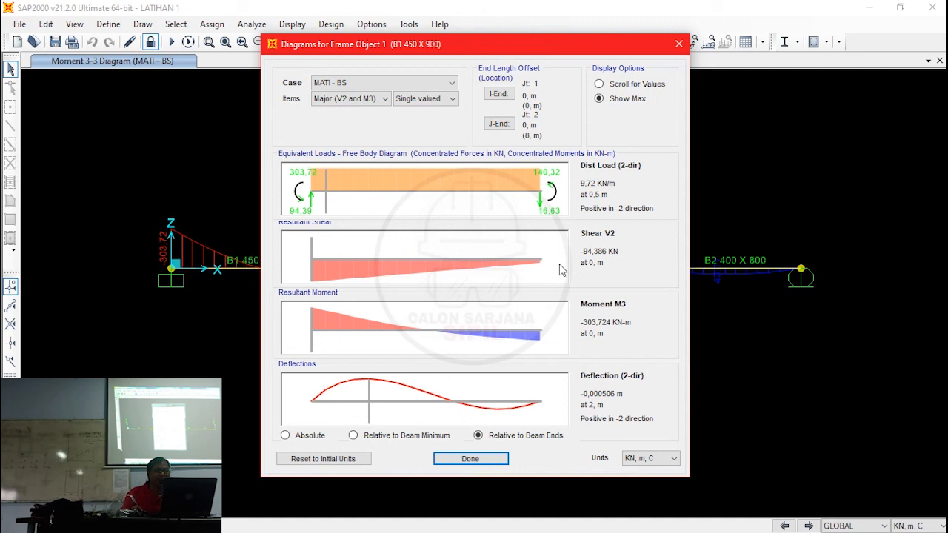
click(600, 83)
text(4)
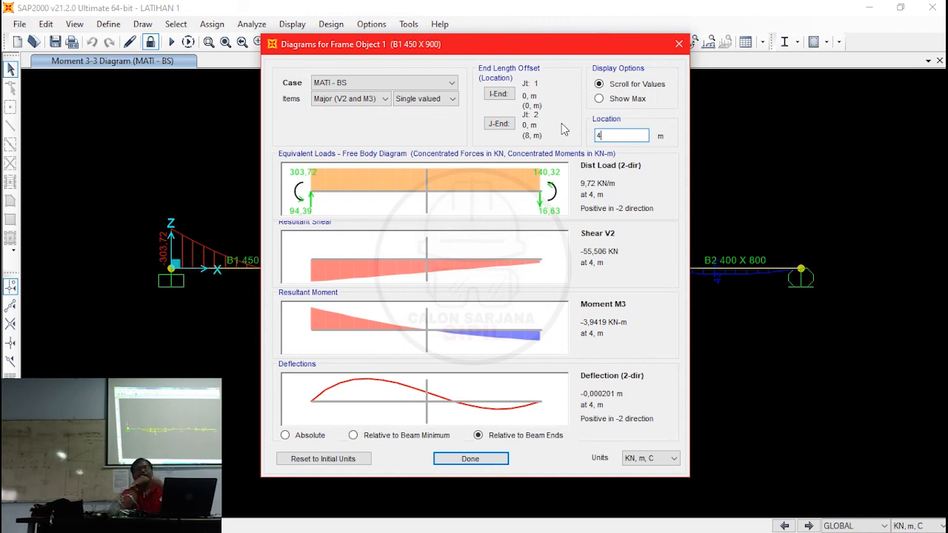
key(BackSpace)
text(0)
key(BackSpace)
text(8,)
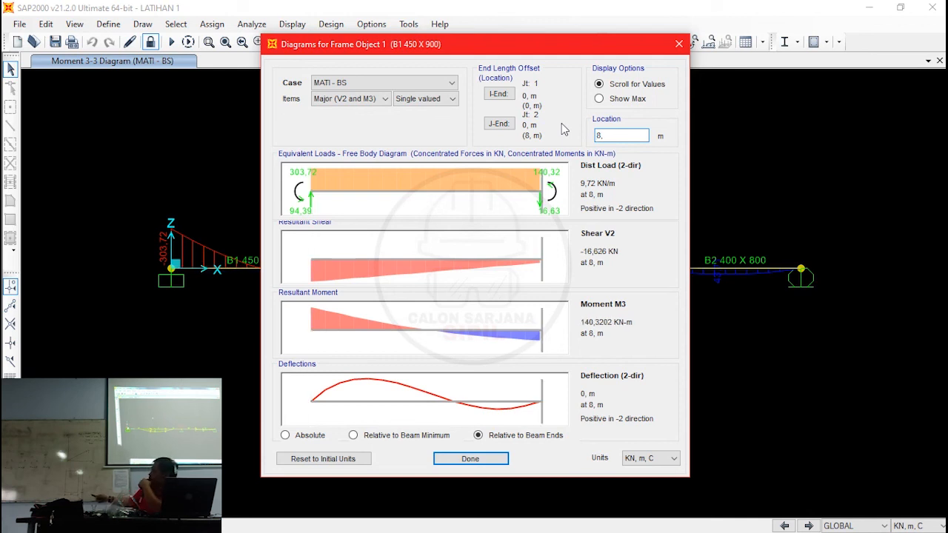
key(BackSpace)
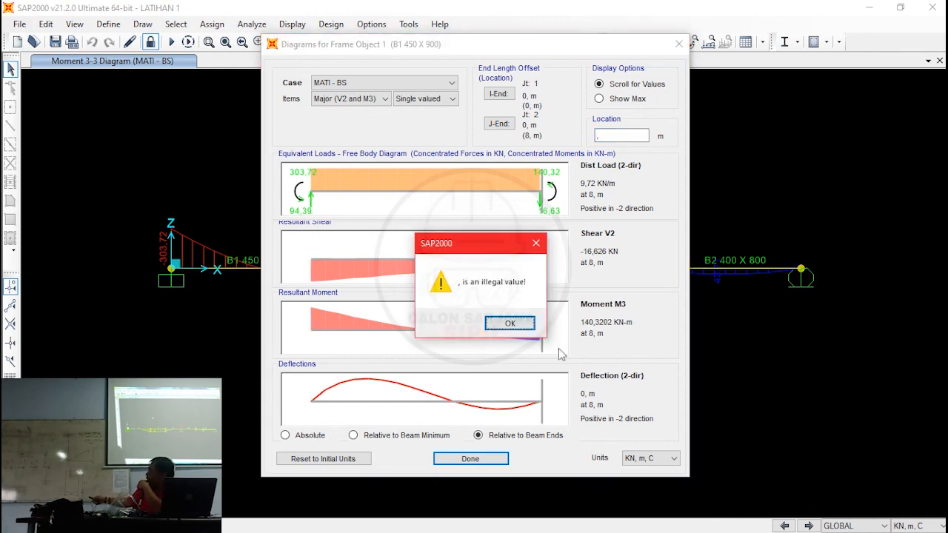
click(510, 323)
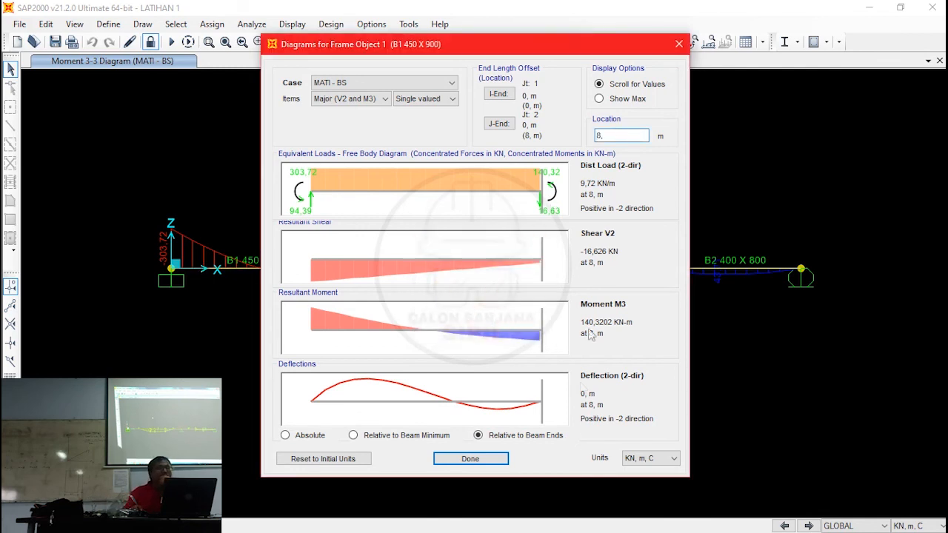
click(485, 463)
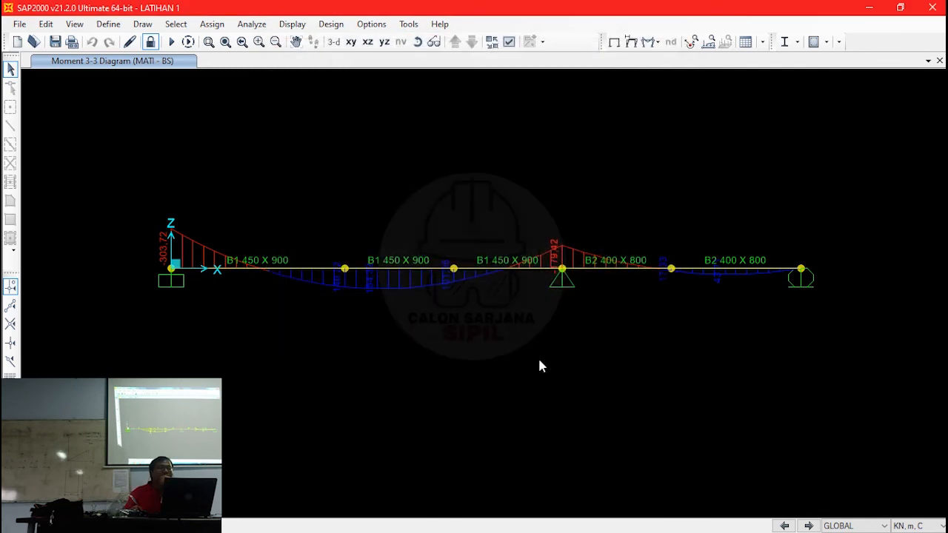
- Display the Shear 2-2 force diagram of the frames for the MATI - BS case
click(656, 43)
click(698, 89)
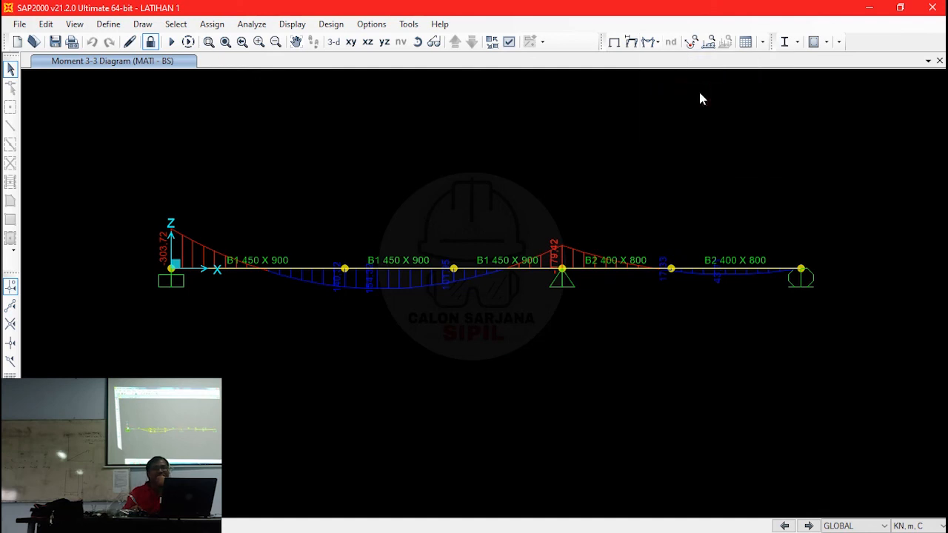
click(349, 281)
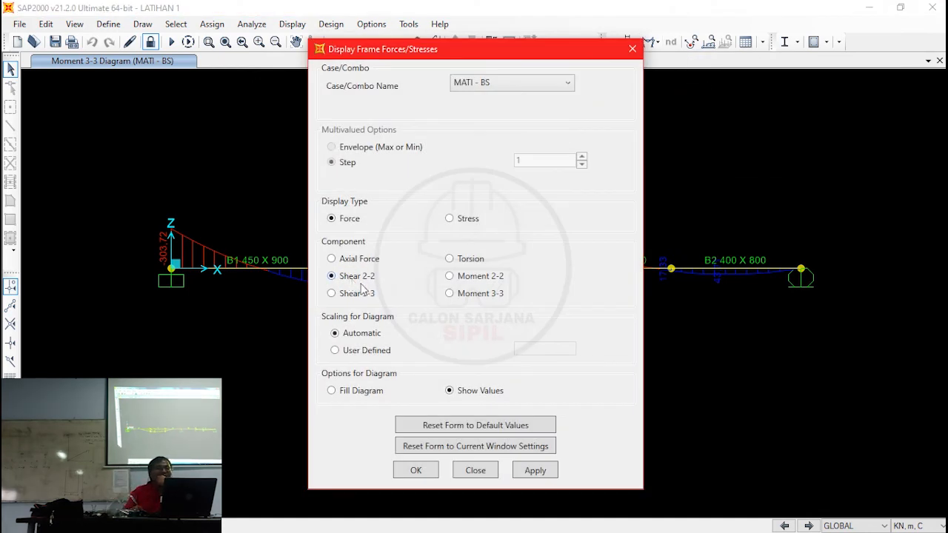
click(414, 471)
click(411, 478)
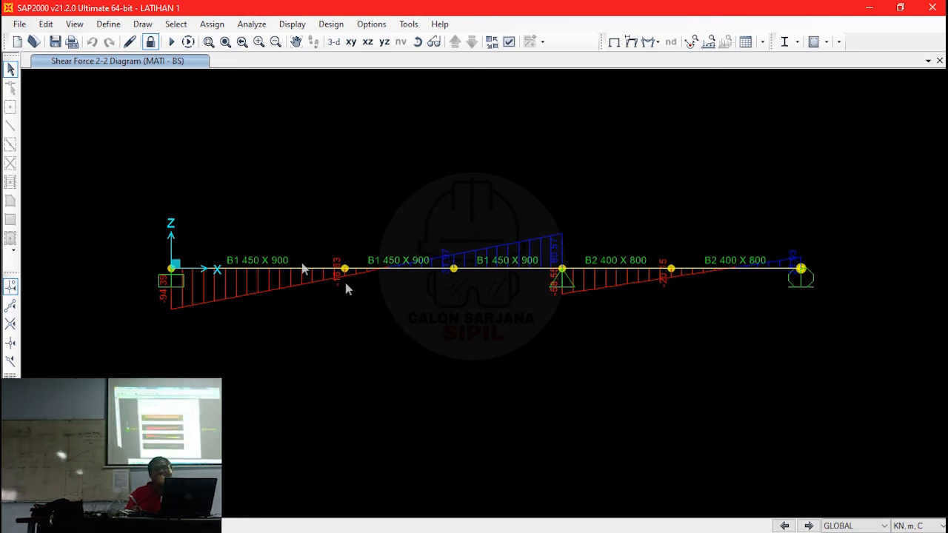
- From the shear diagram, examine the first B1 450 X 900 span's shear, moment and deflection at location 4 m
right_click(328, 250)
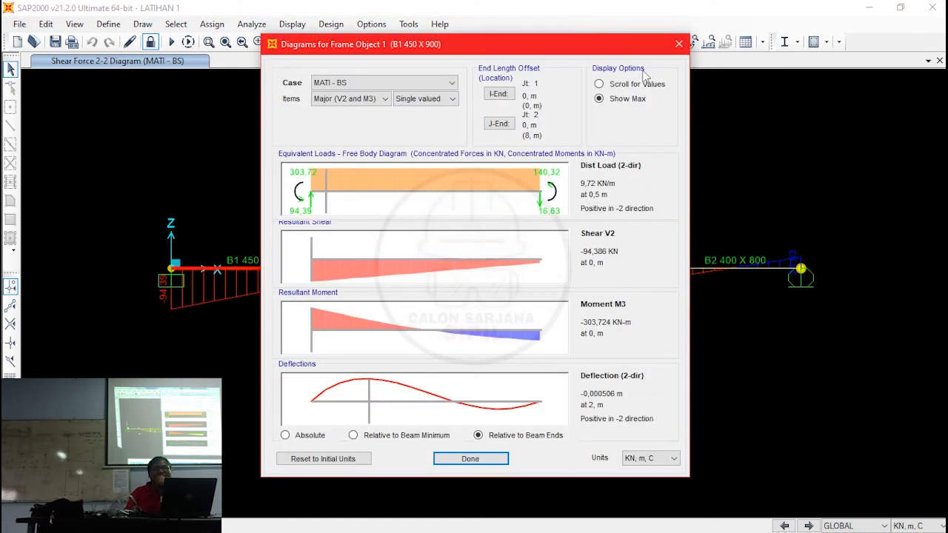
click(635, 84)
double_click(620, 135)
text(4)
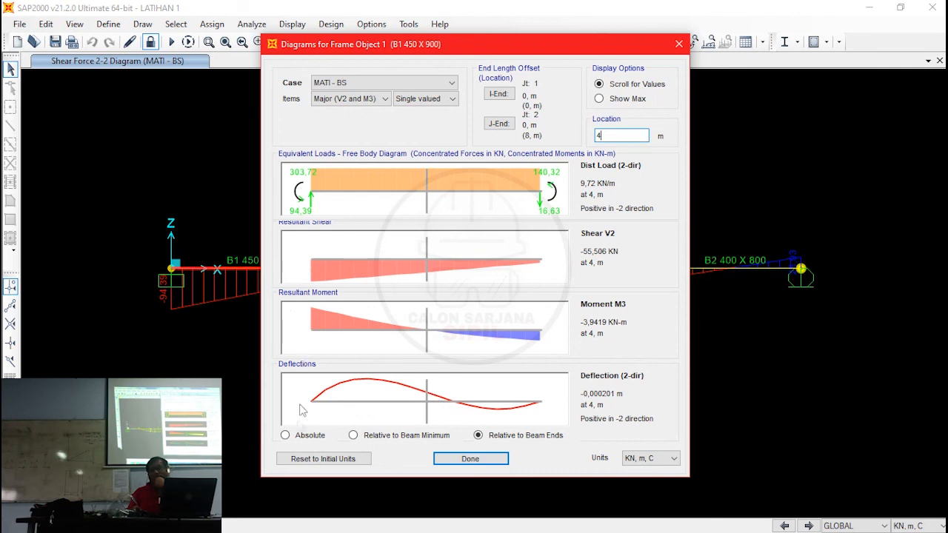
click(502, 456)
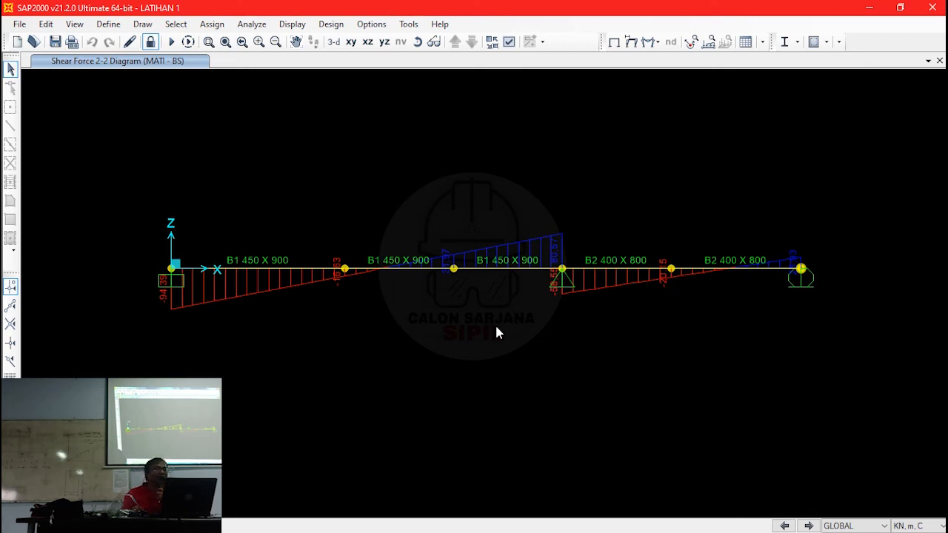
- Unlock the analysed model for editing and accept deleting the analysis results
click(218, 24)
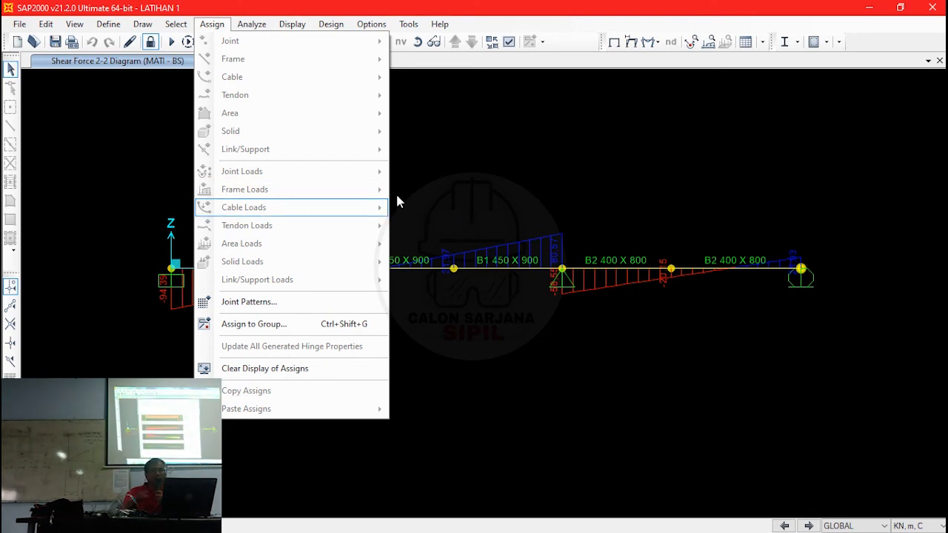
click(163, 74)
click(149, 42)
click(554, 323)
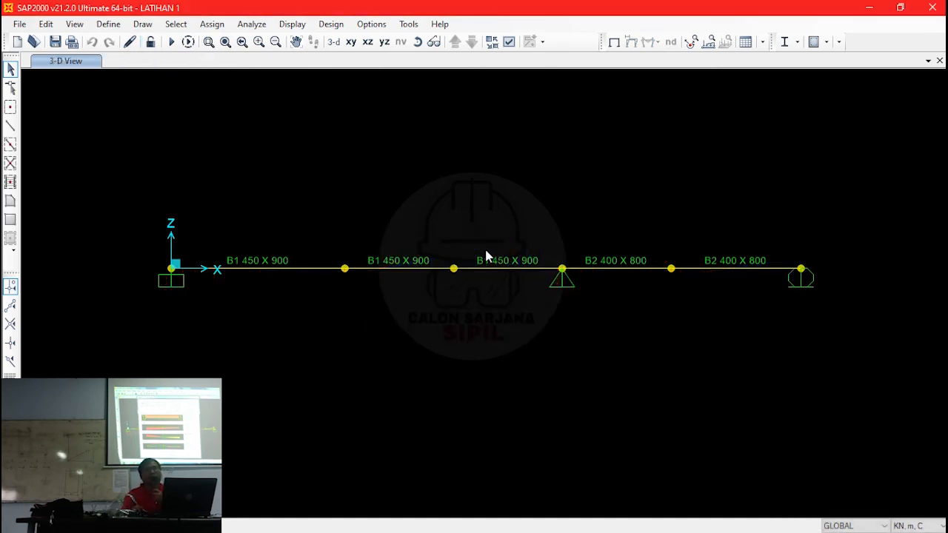